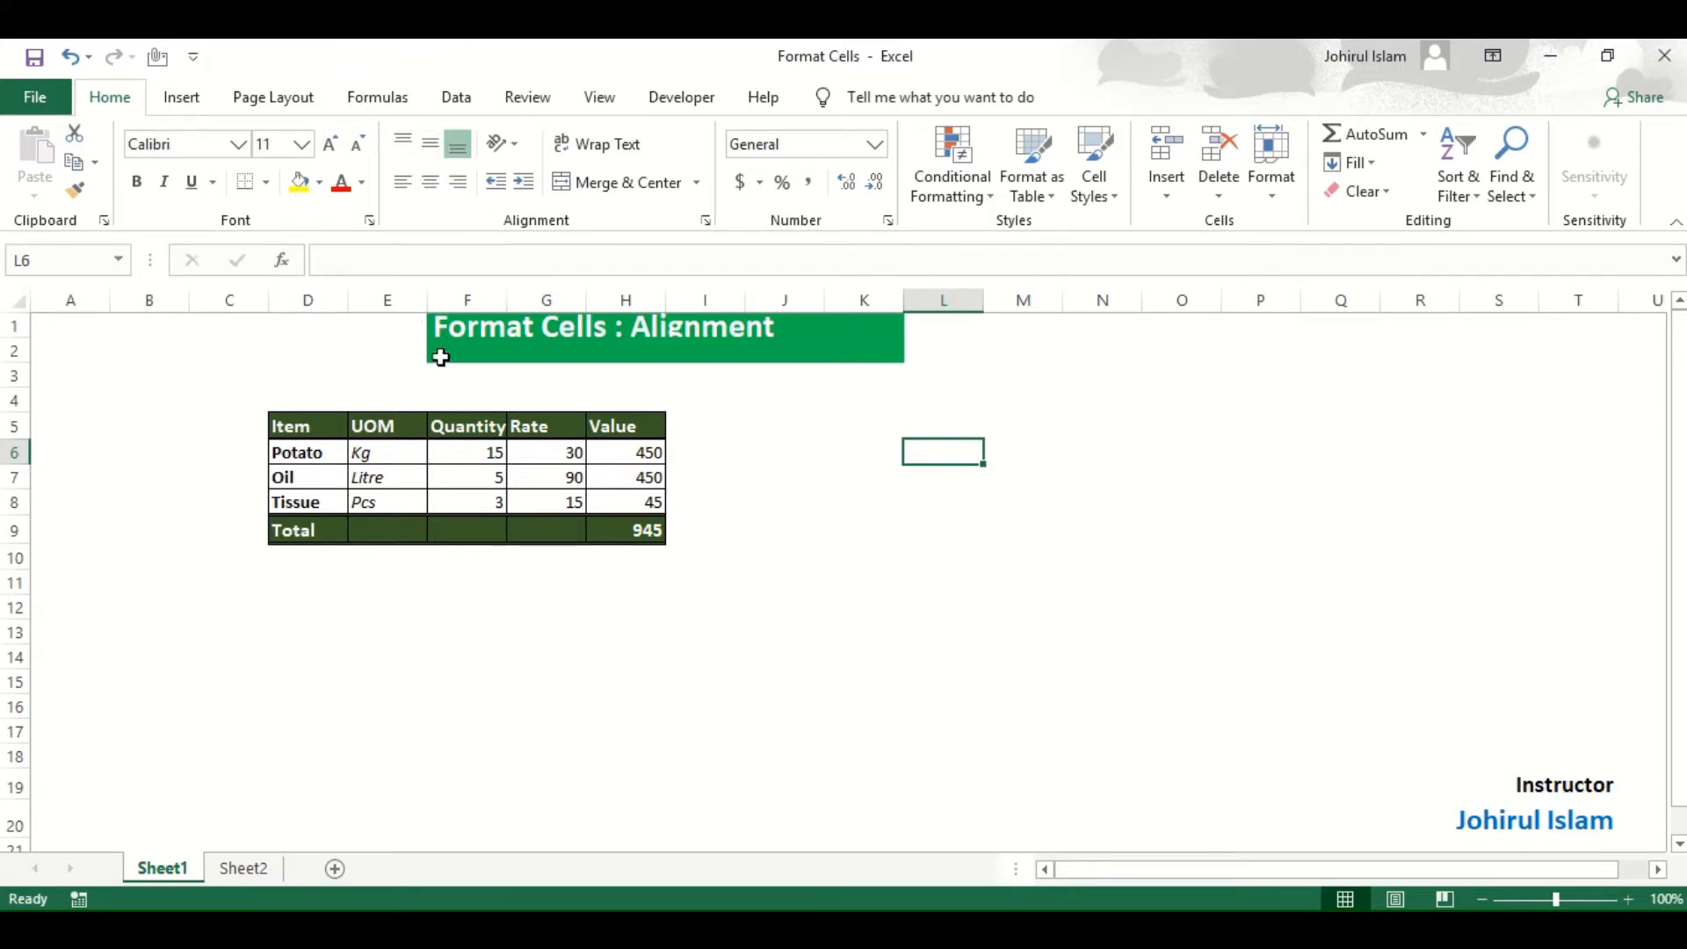
left_click_drag(297, 434, 536, 429)
left_click(319, 433)
left_click(369, 428)
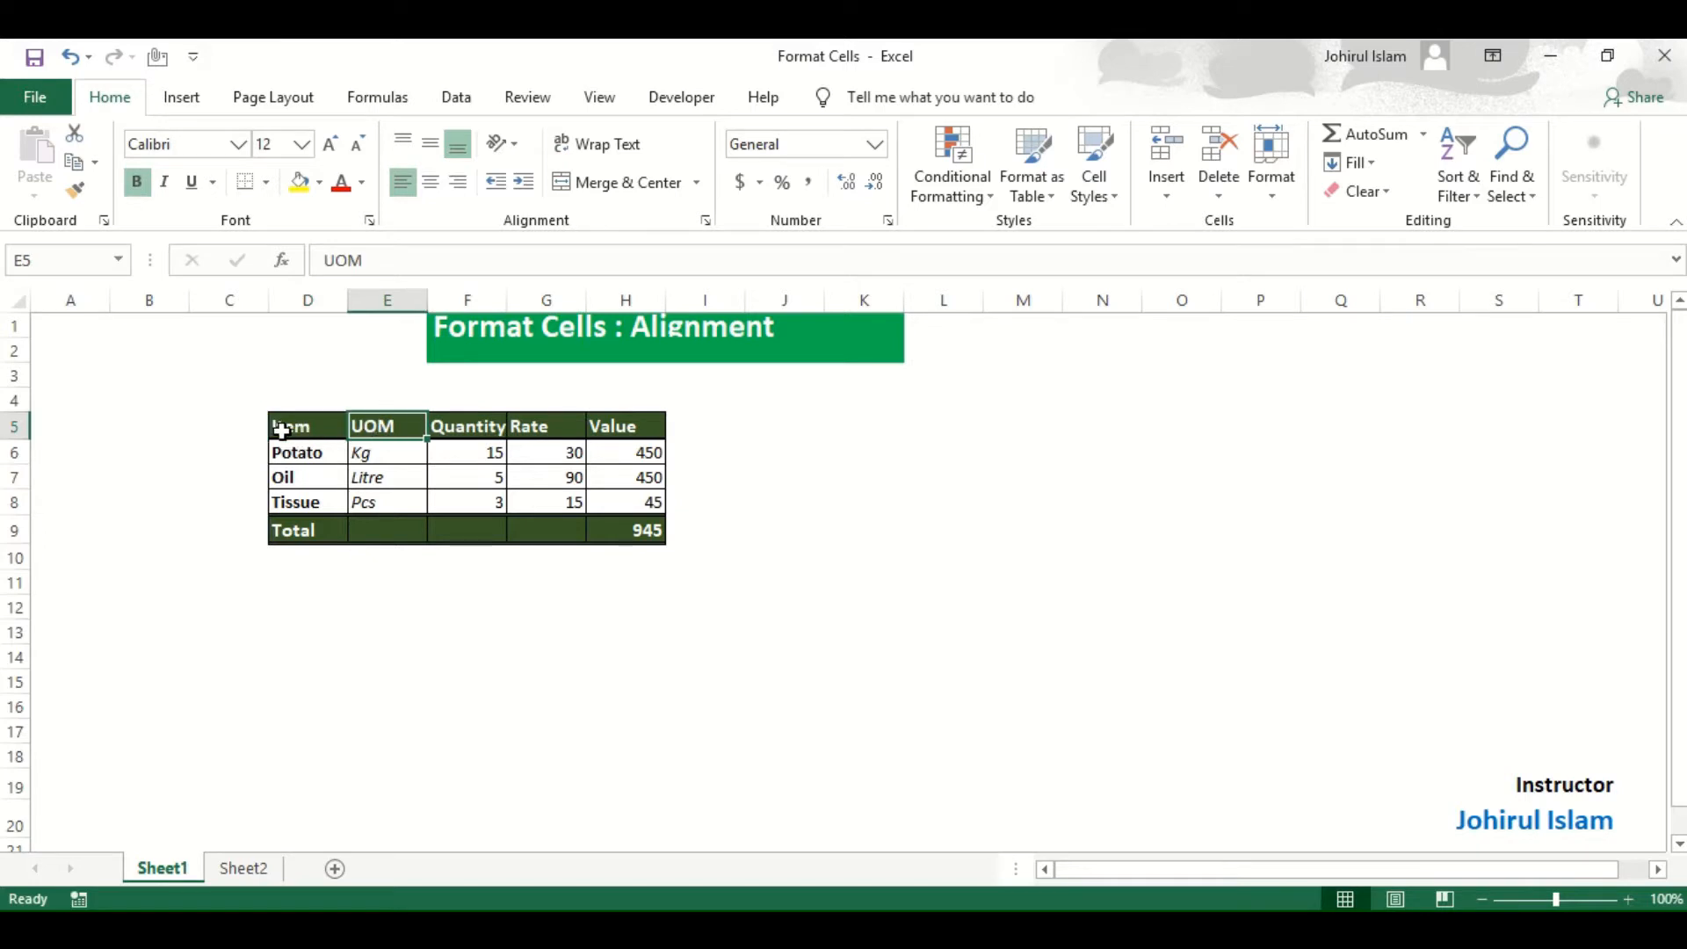
left_click(282, 432)
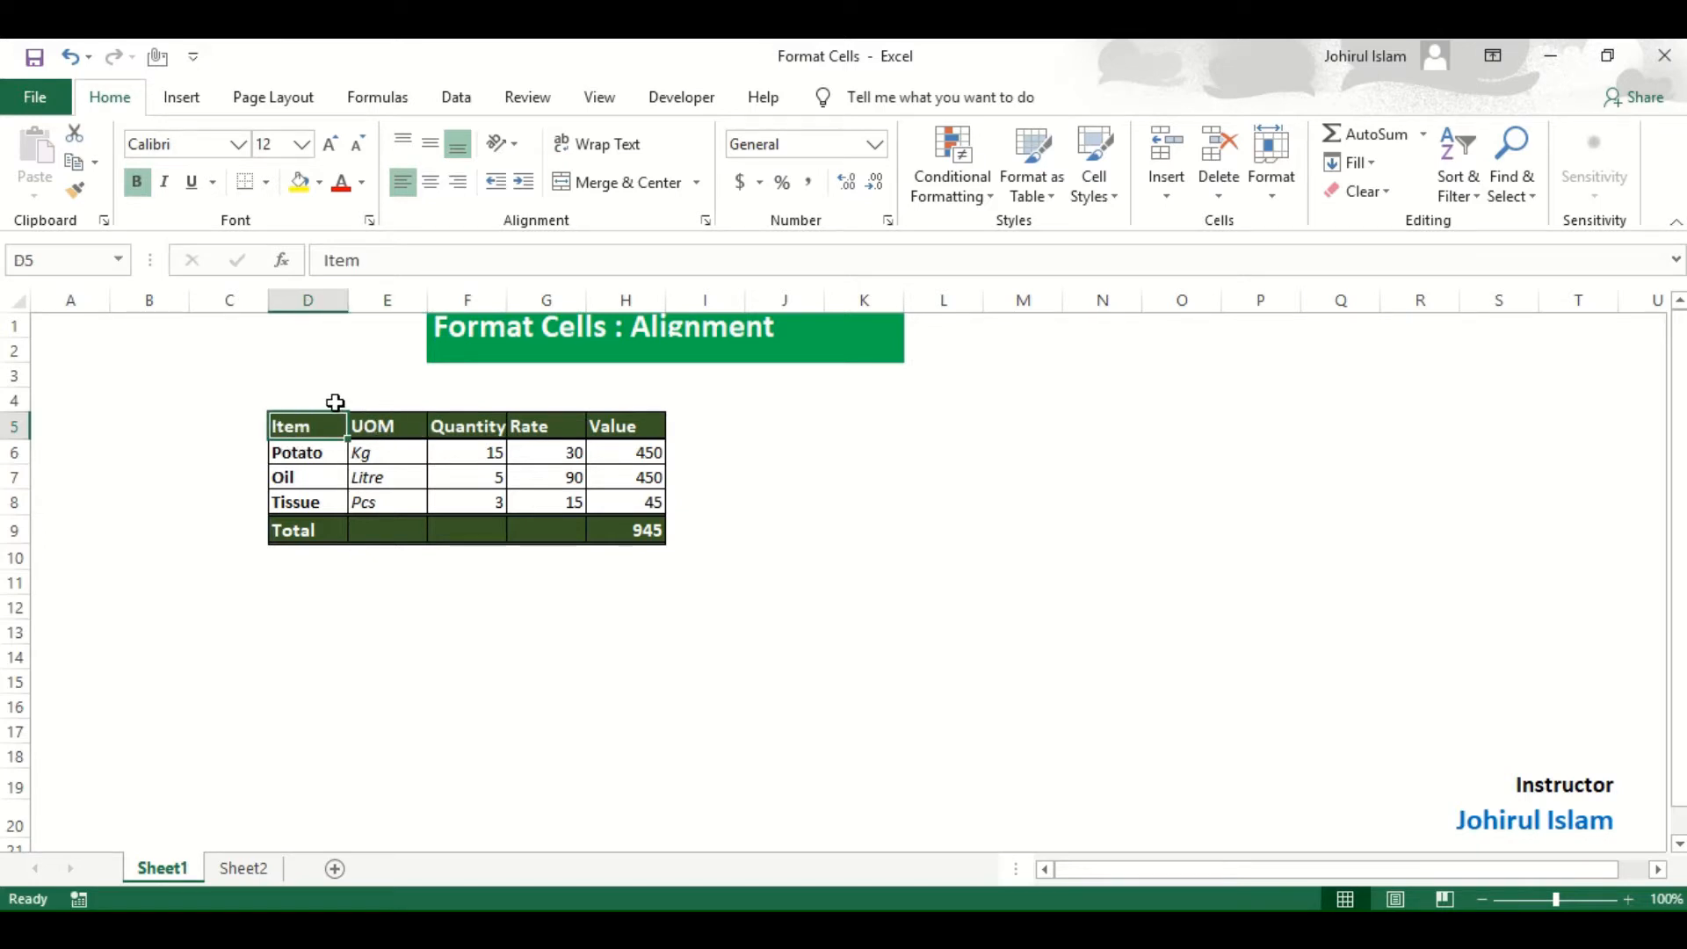
left_click(448, 332)
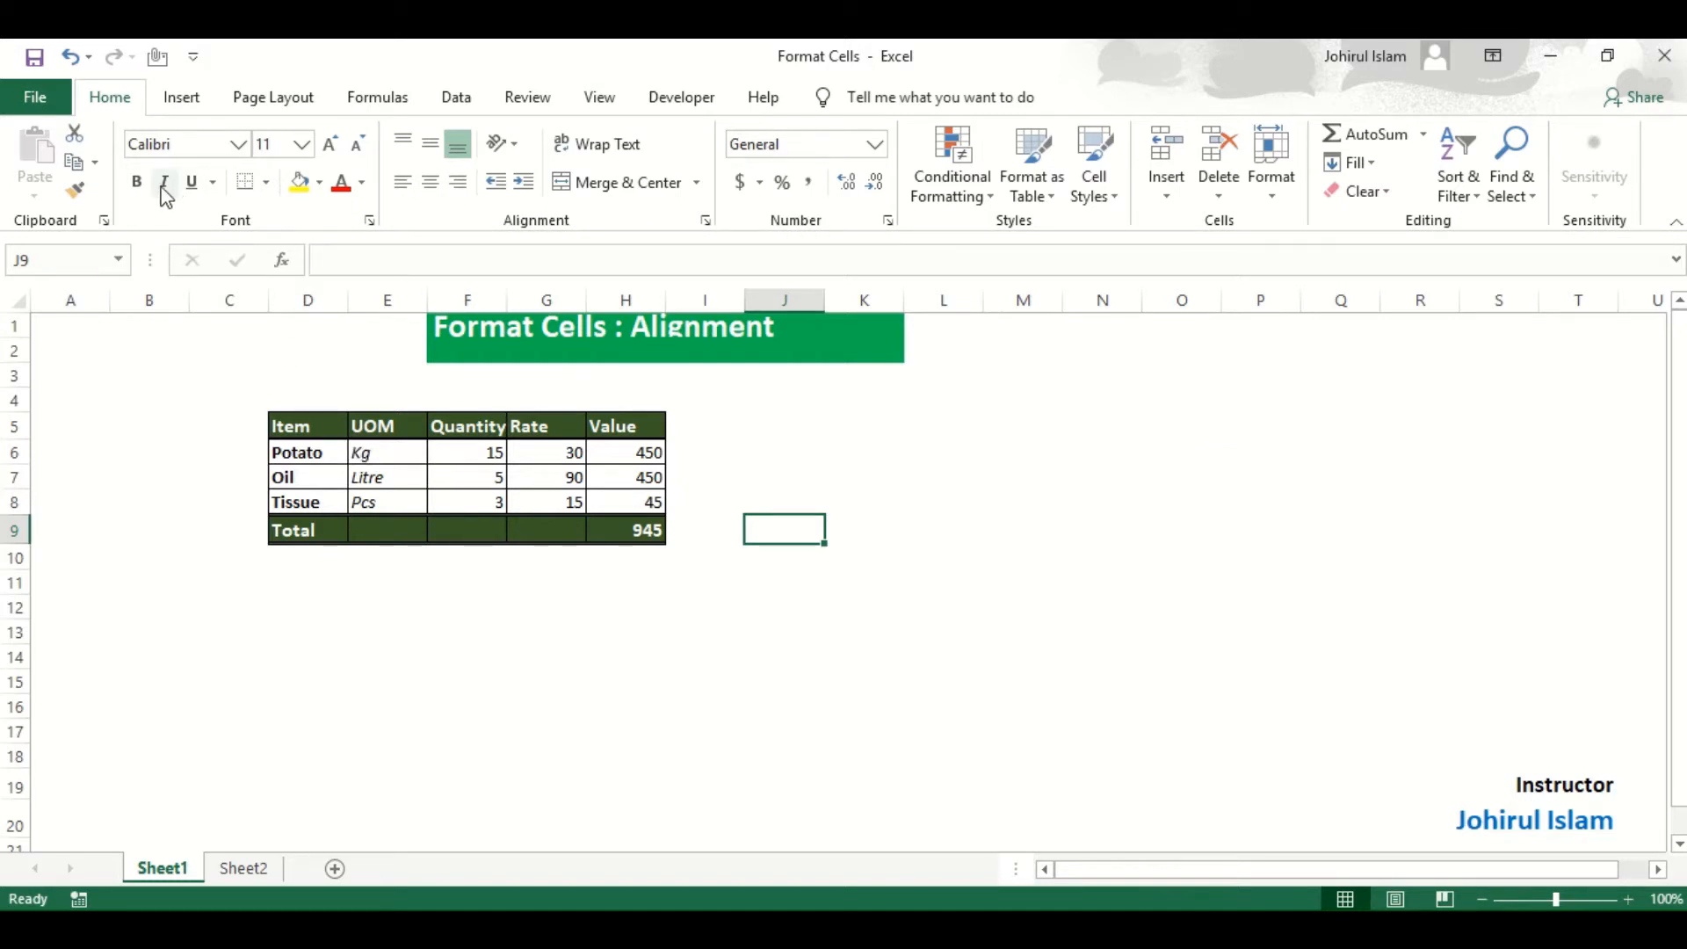
Step: Try top alignment on the Item header in D5, along with center and right alignment before returning it to left alignment
left_click(285, 425)
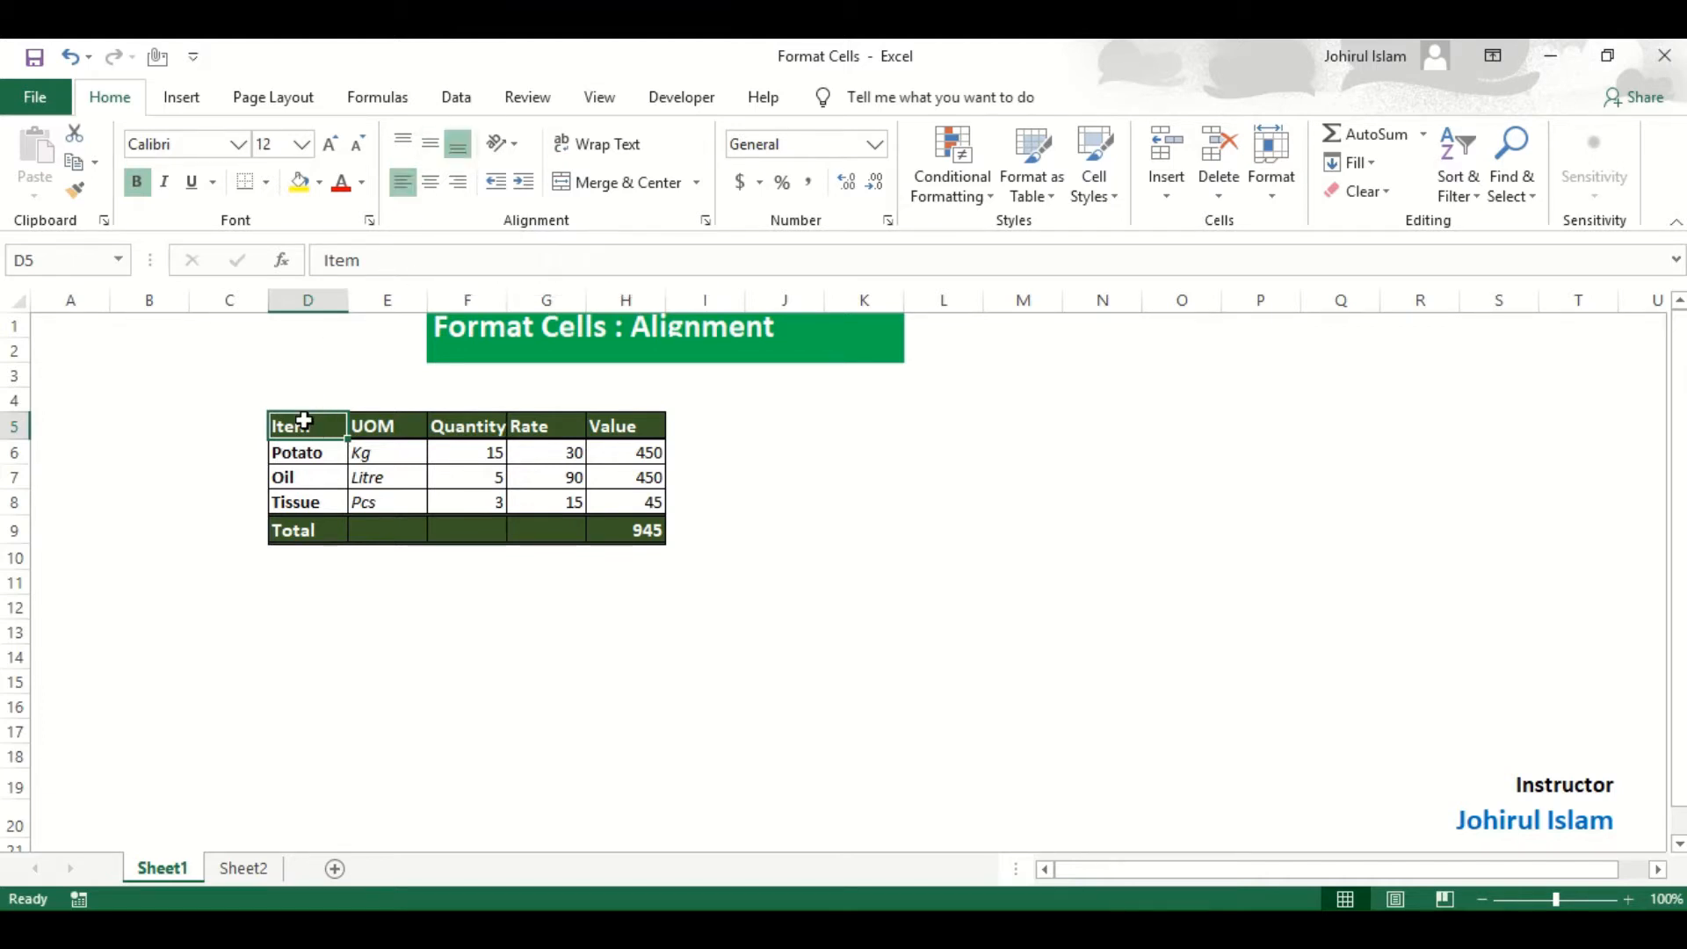
left_click(410, 146)
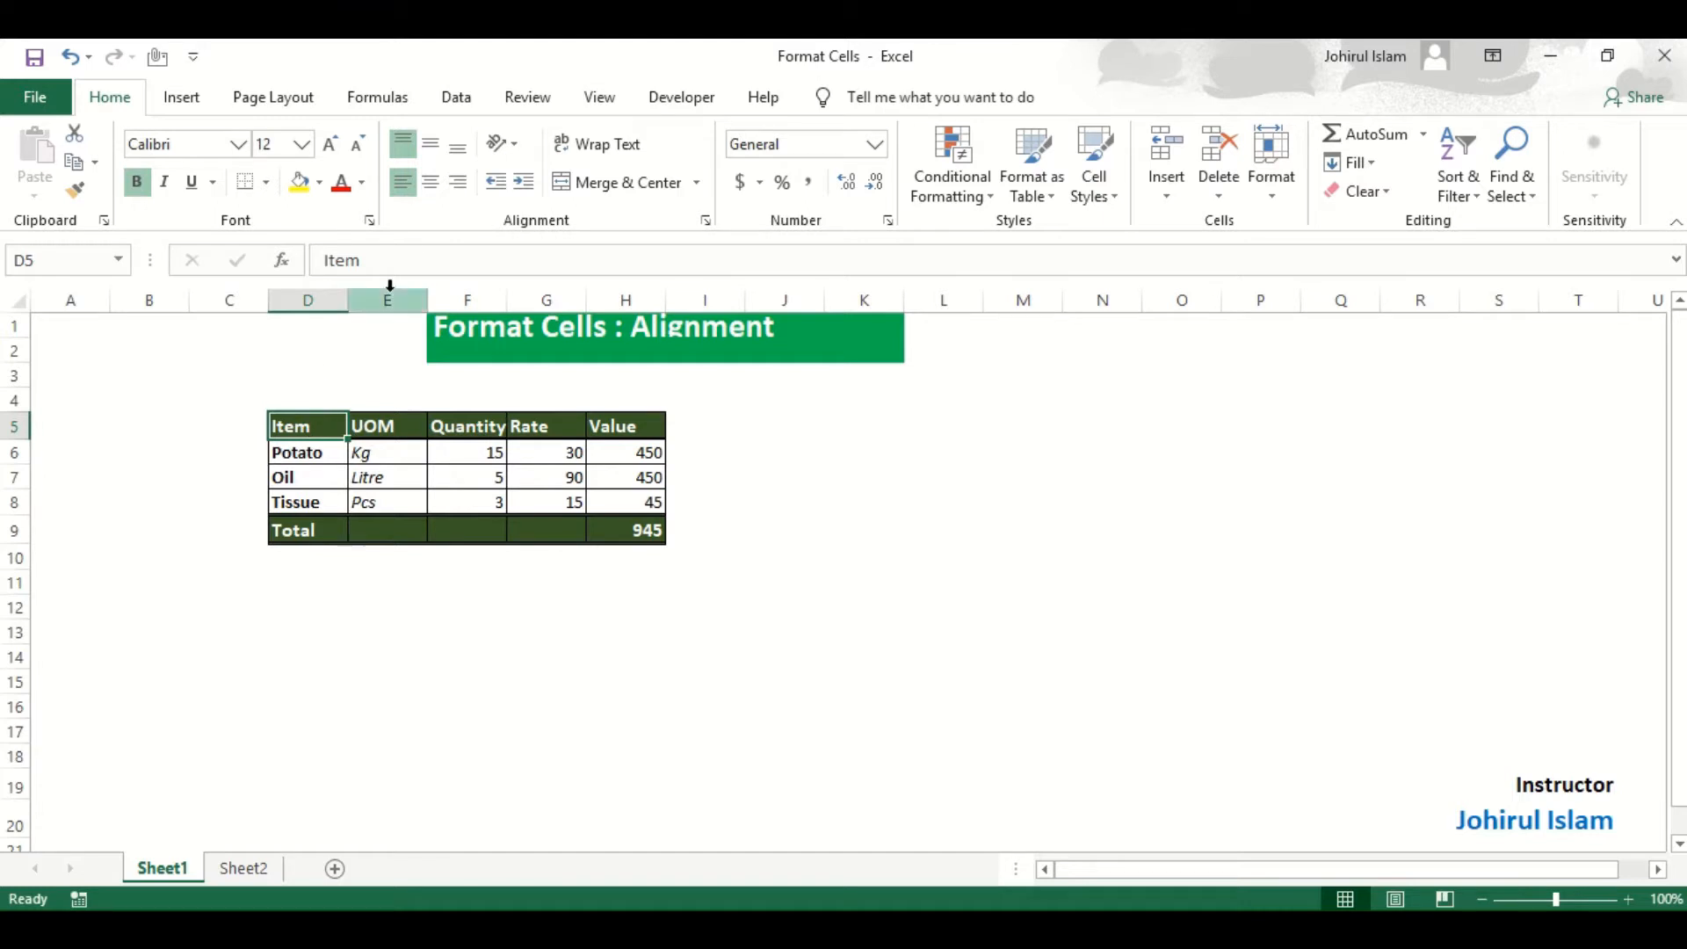
left_click(416, 190)
left_click(430, 184)
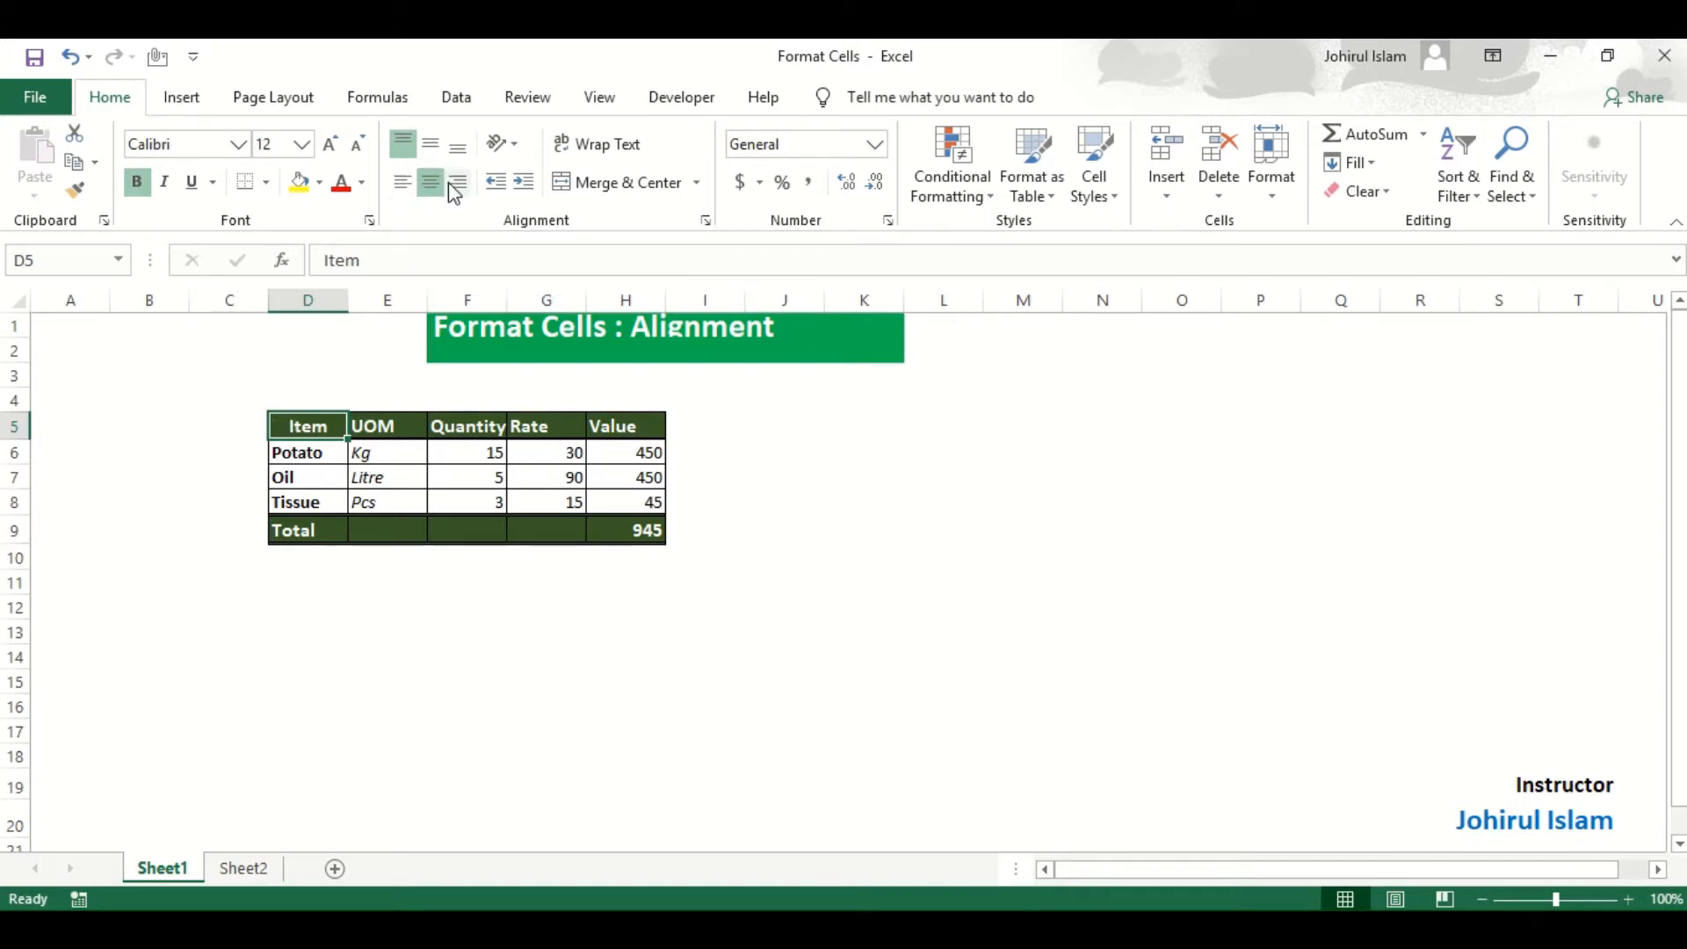
left_click(450, 182)
left_click(429, 191)
left_click(404, 185)
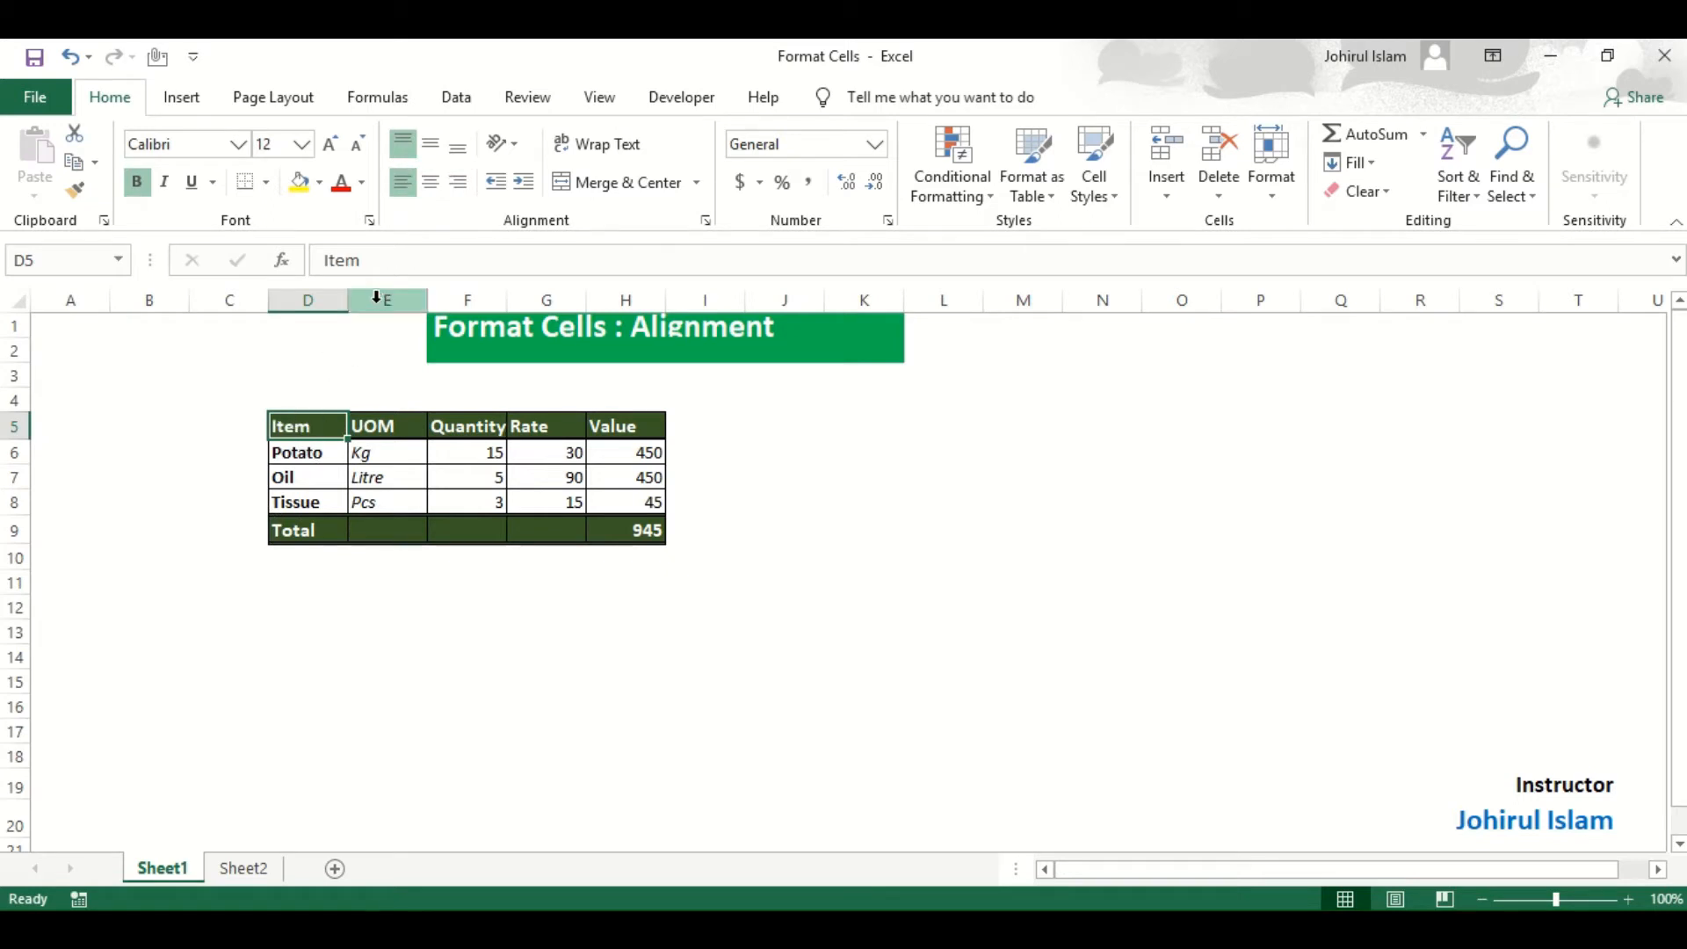
Step: Try angling the Item header text in D5 counterclockwise and clockwise
left_click(511, 145)
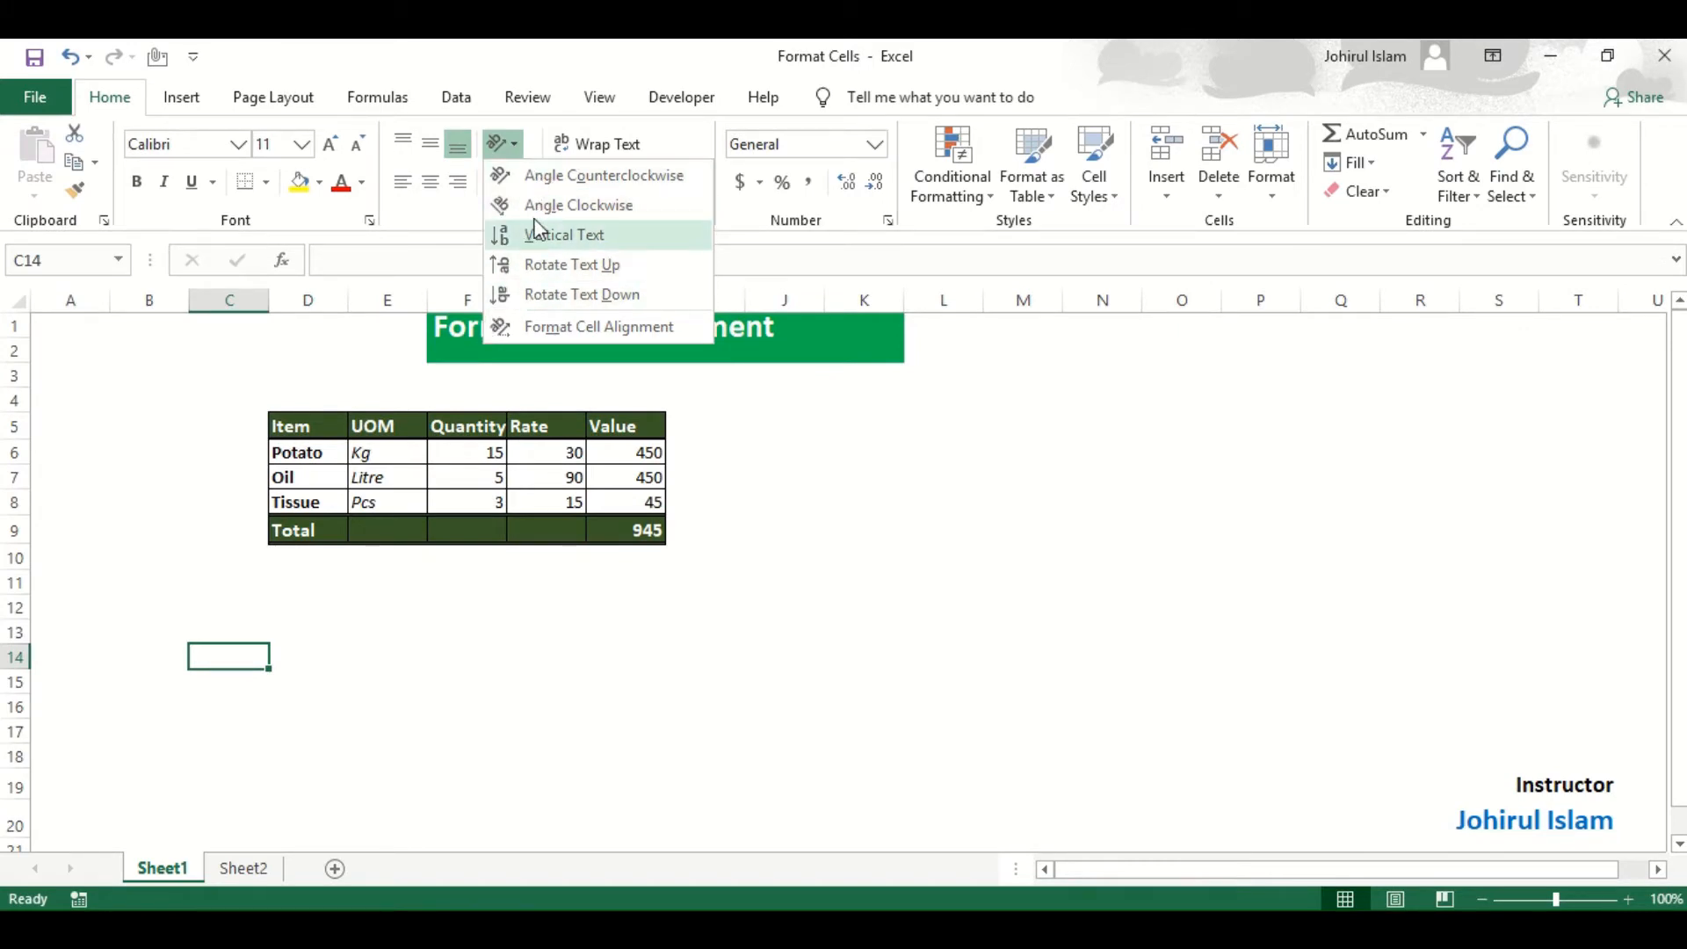
key("Escape")
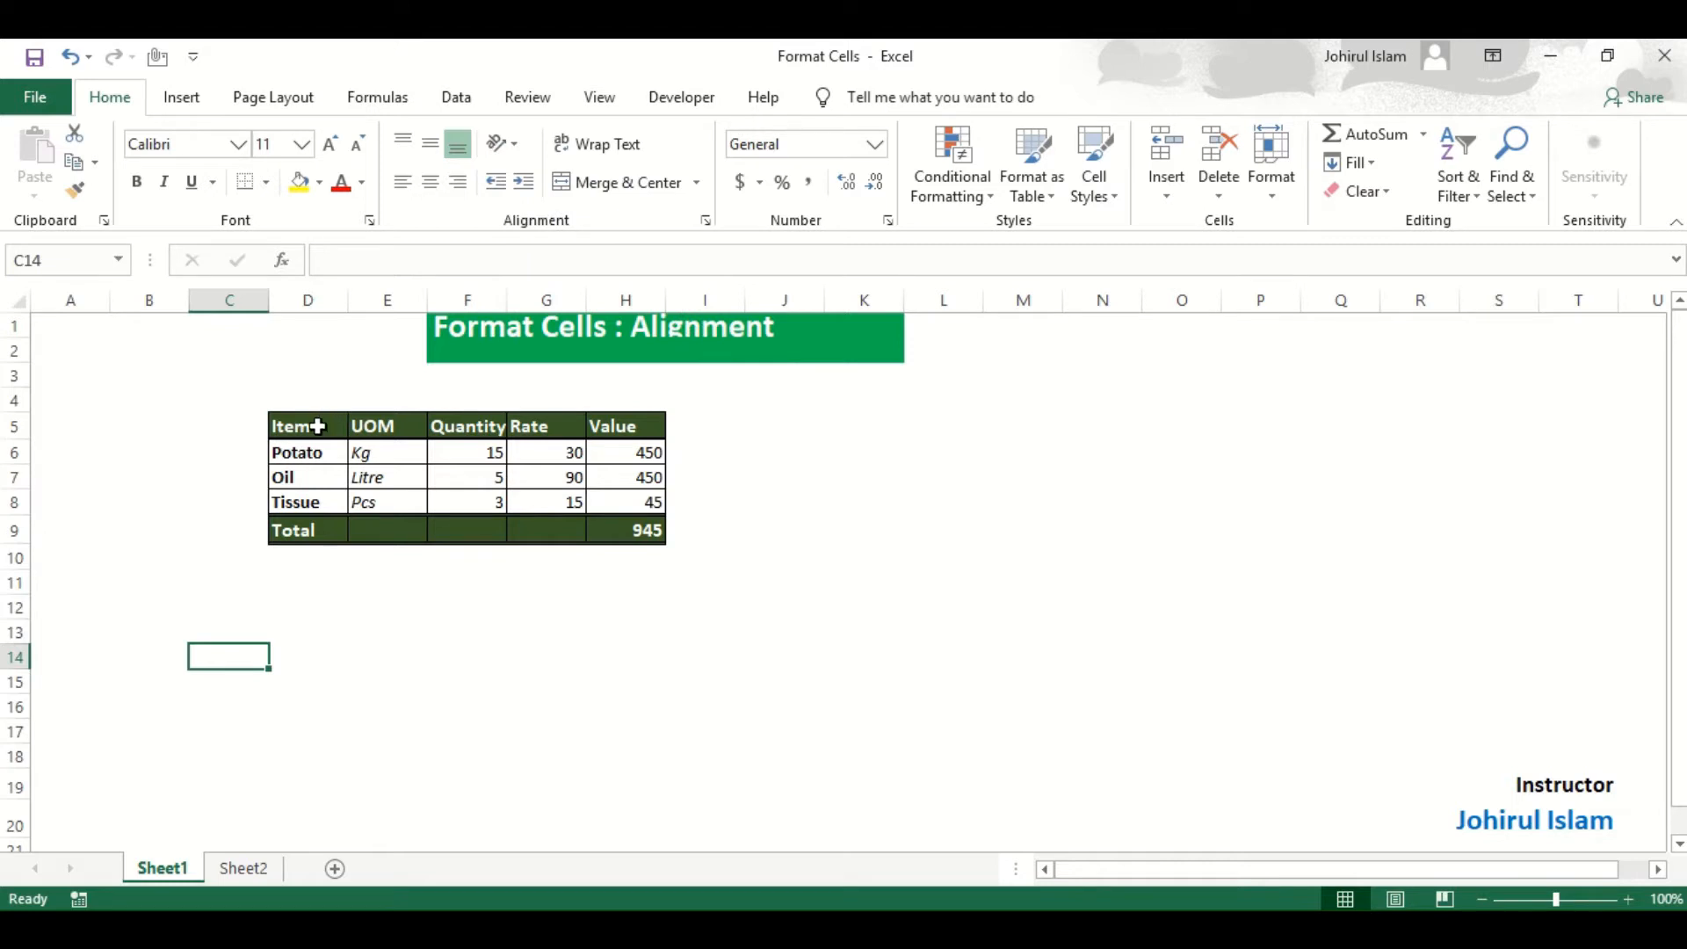
left_click(325, 426)
left_click(503, 144)
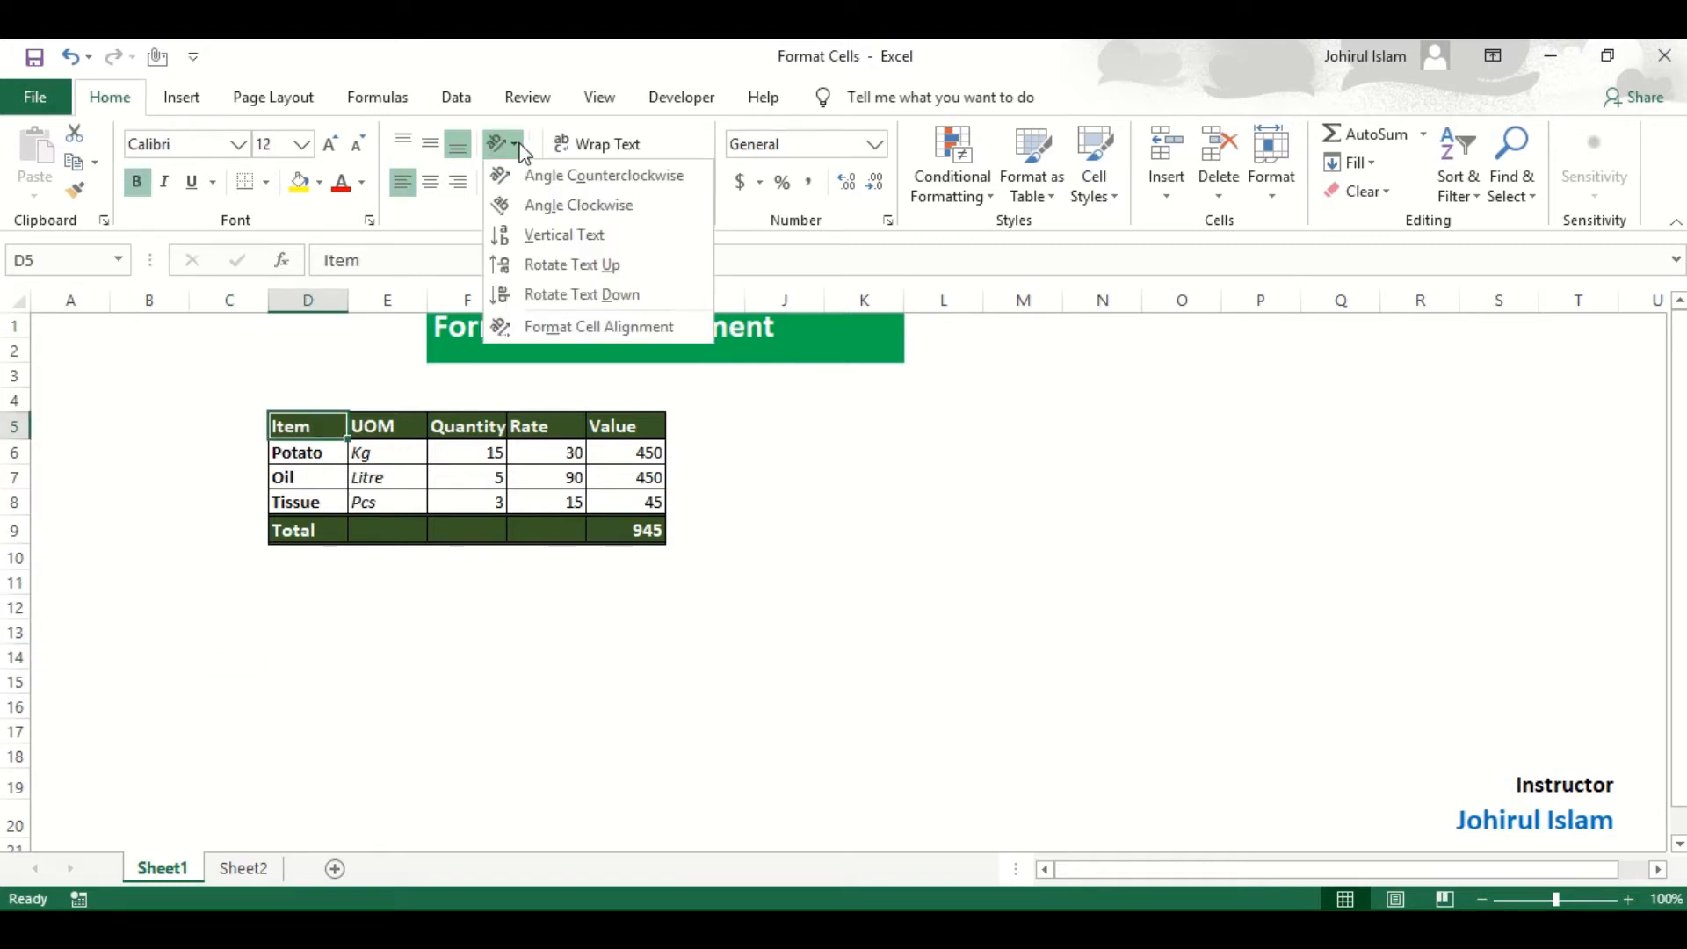
left_click(530, 176)
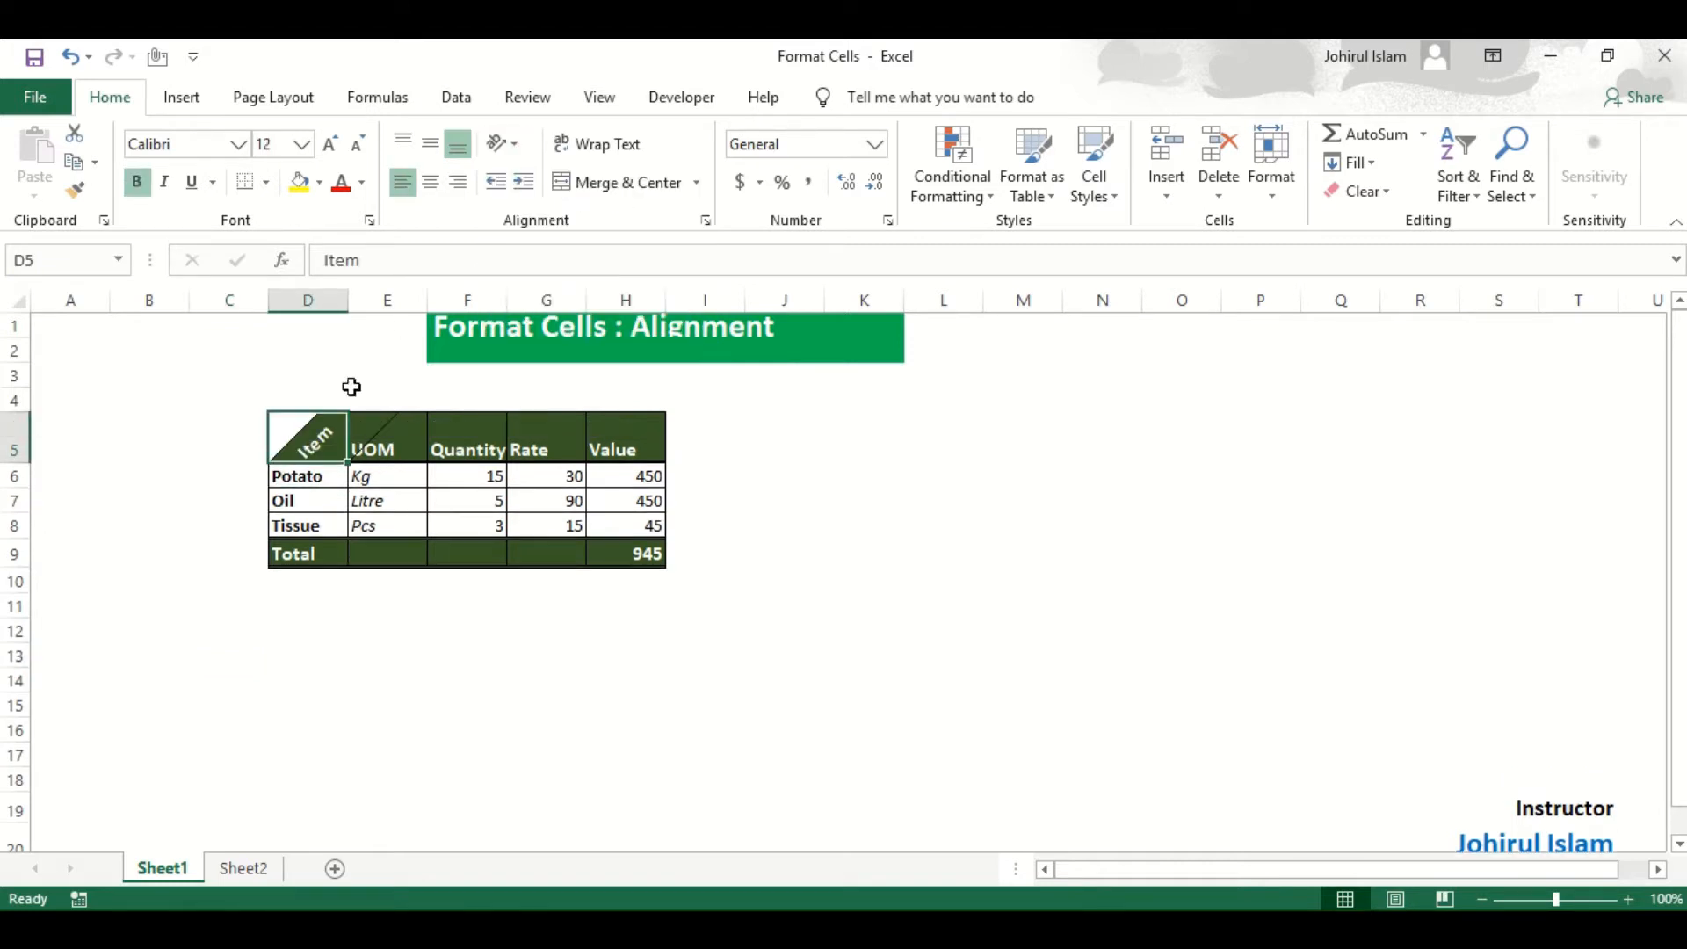
left_click(322, 449)
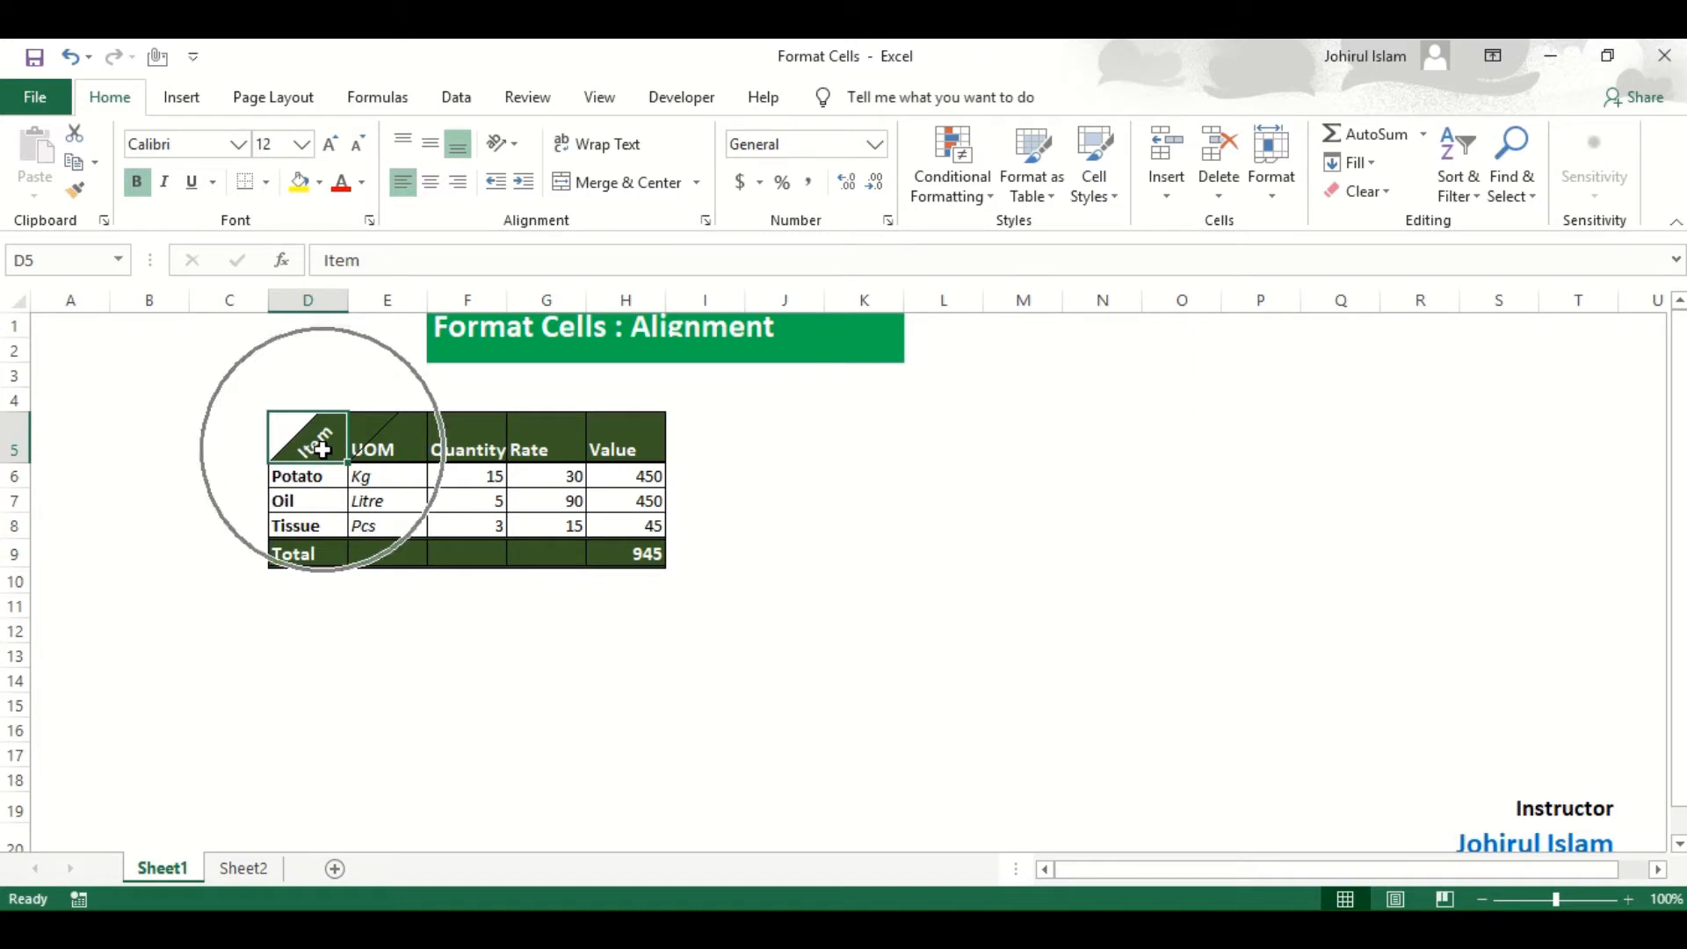
left_click(517, 149)
left_click(532, 202)
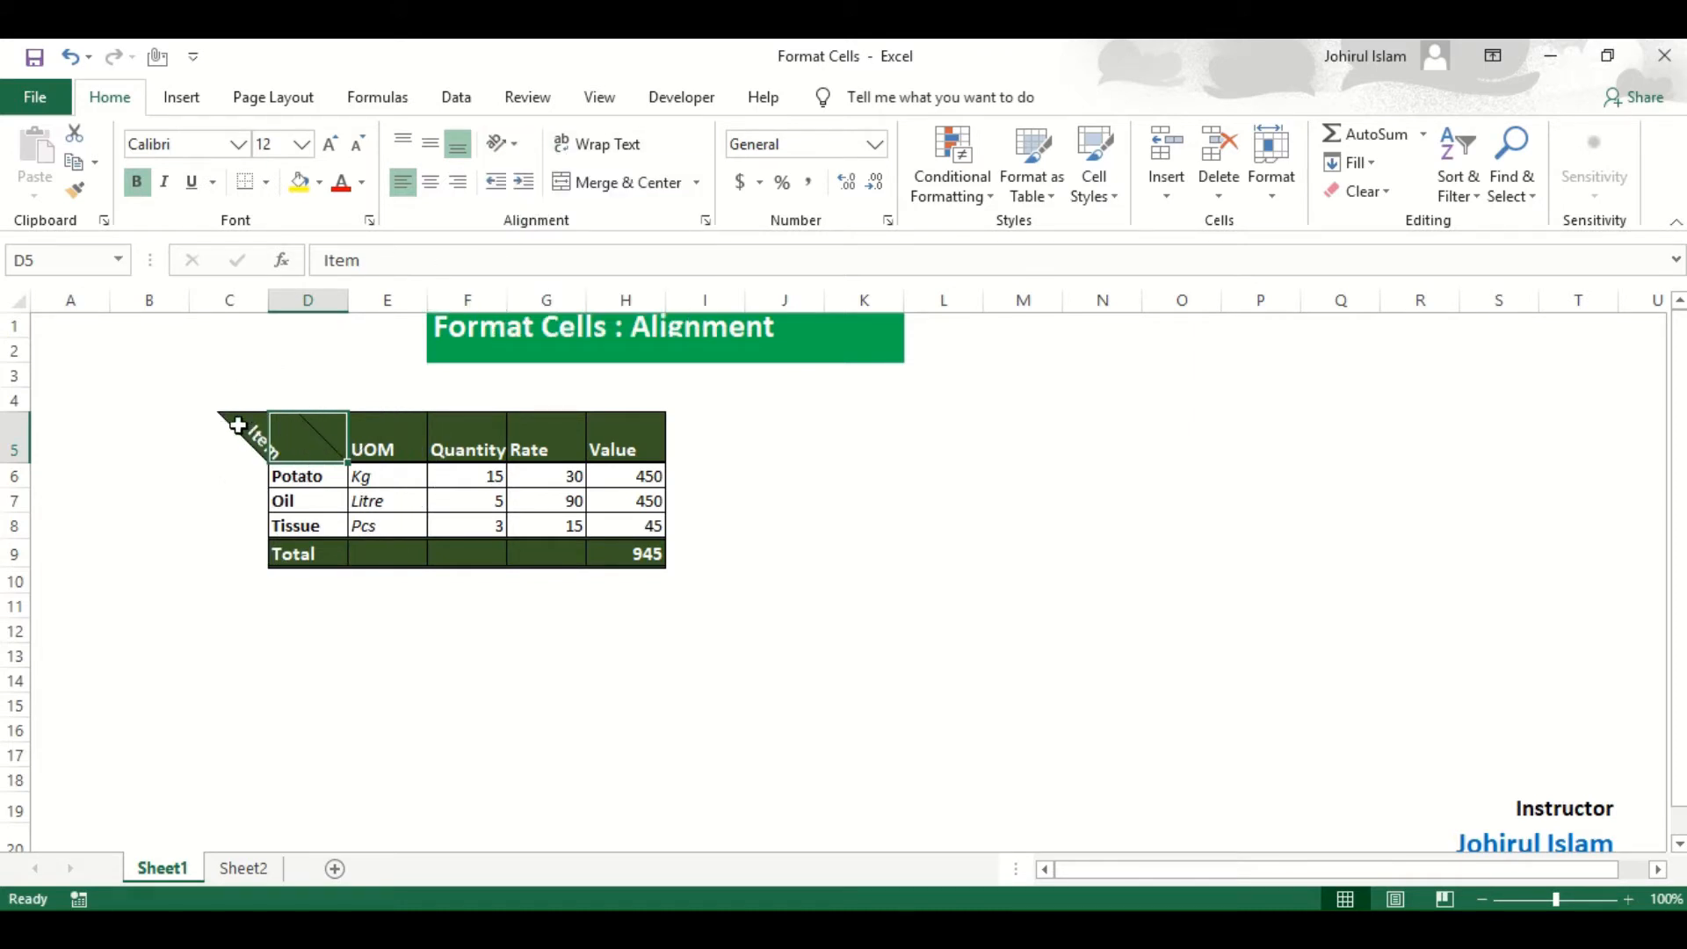
Step: Try the Vertical Text and Rotate Text Up orientations on the Item header in D5
left_click(519, 147)
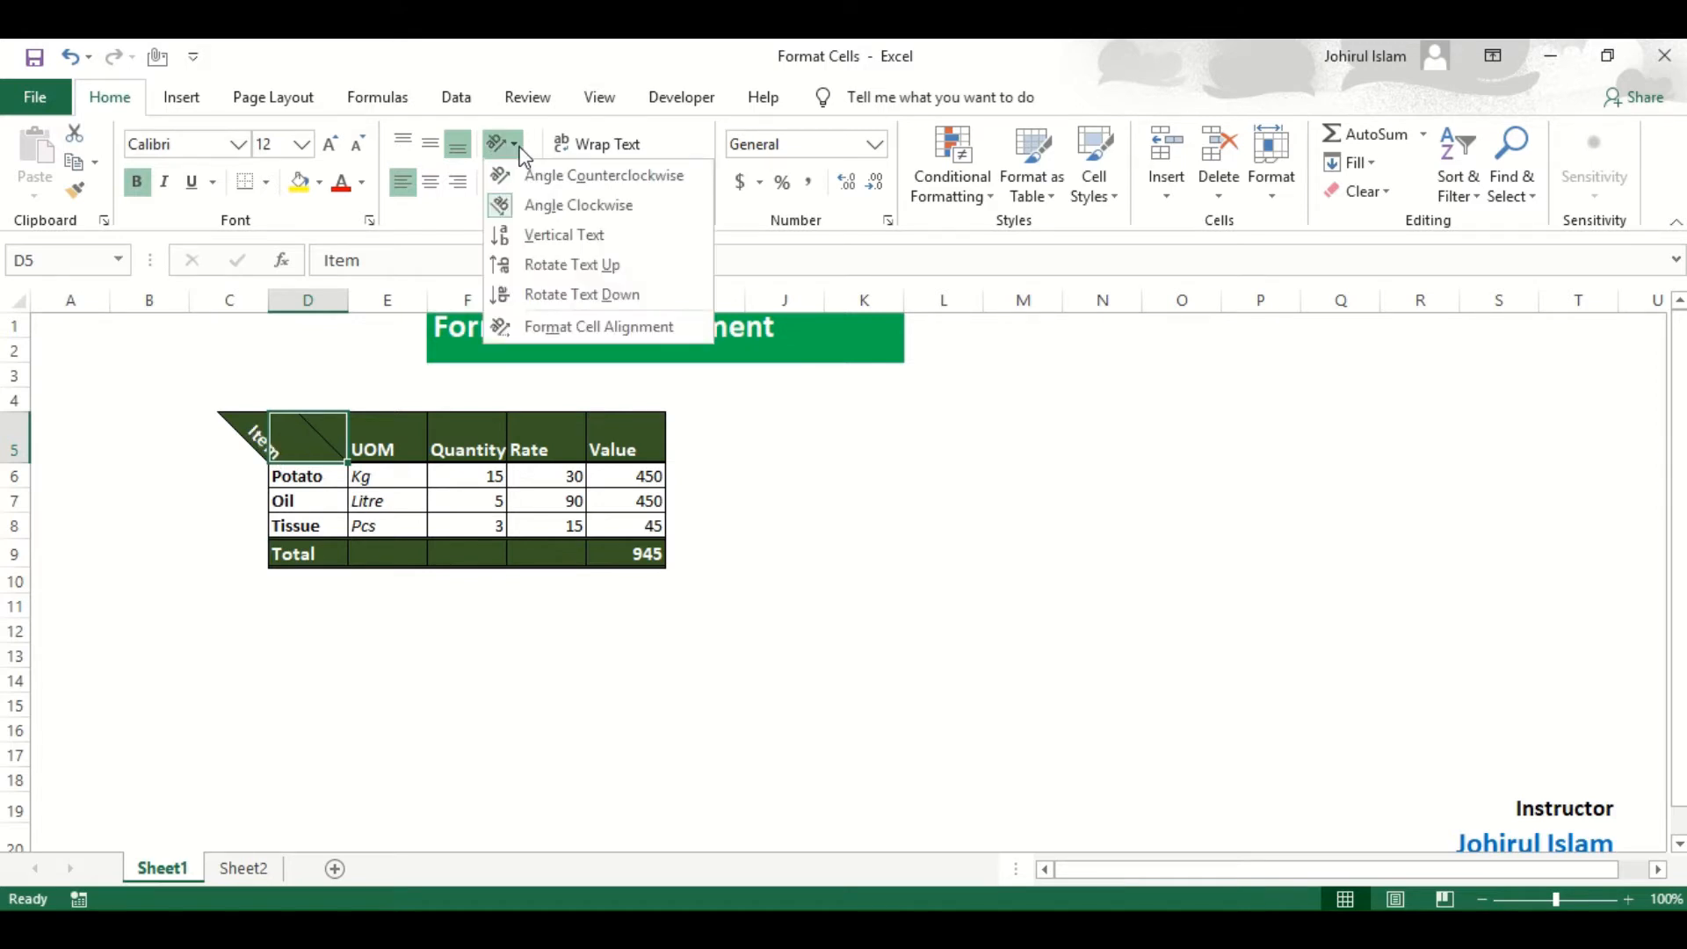
left_click(530, 233)
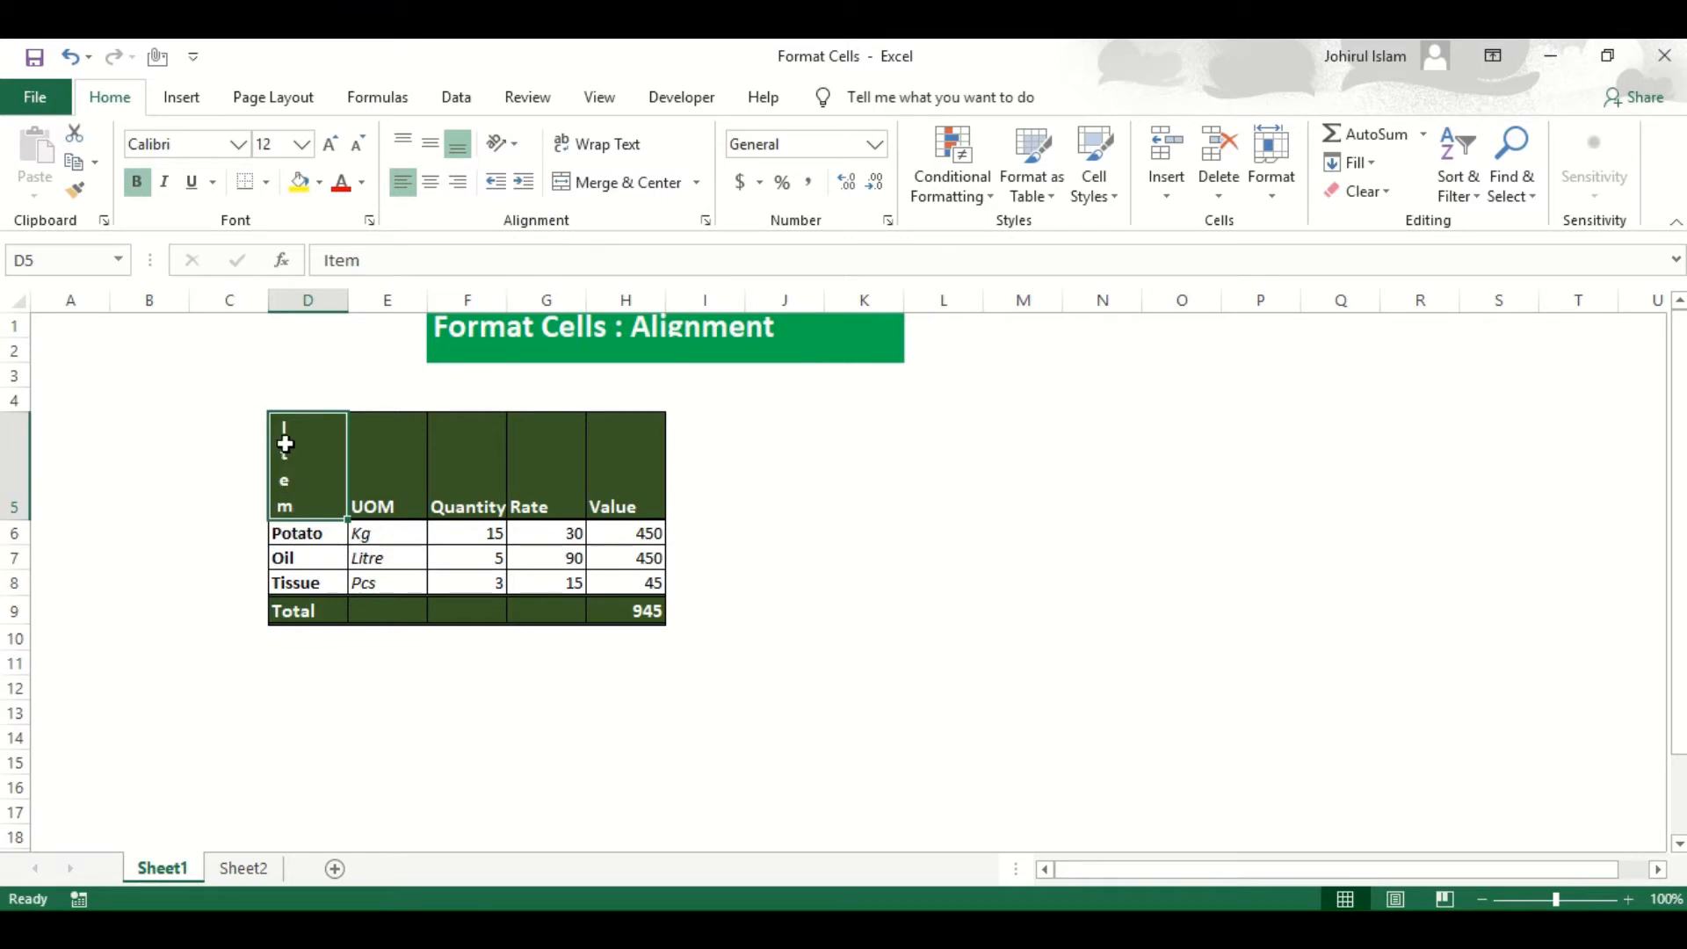
left_click(522, 150)
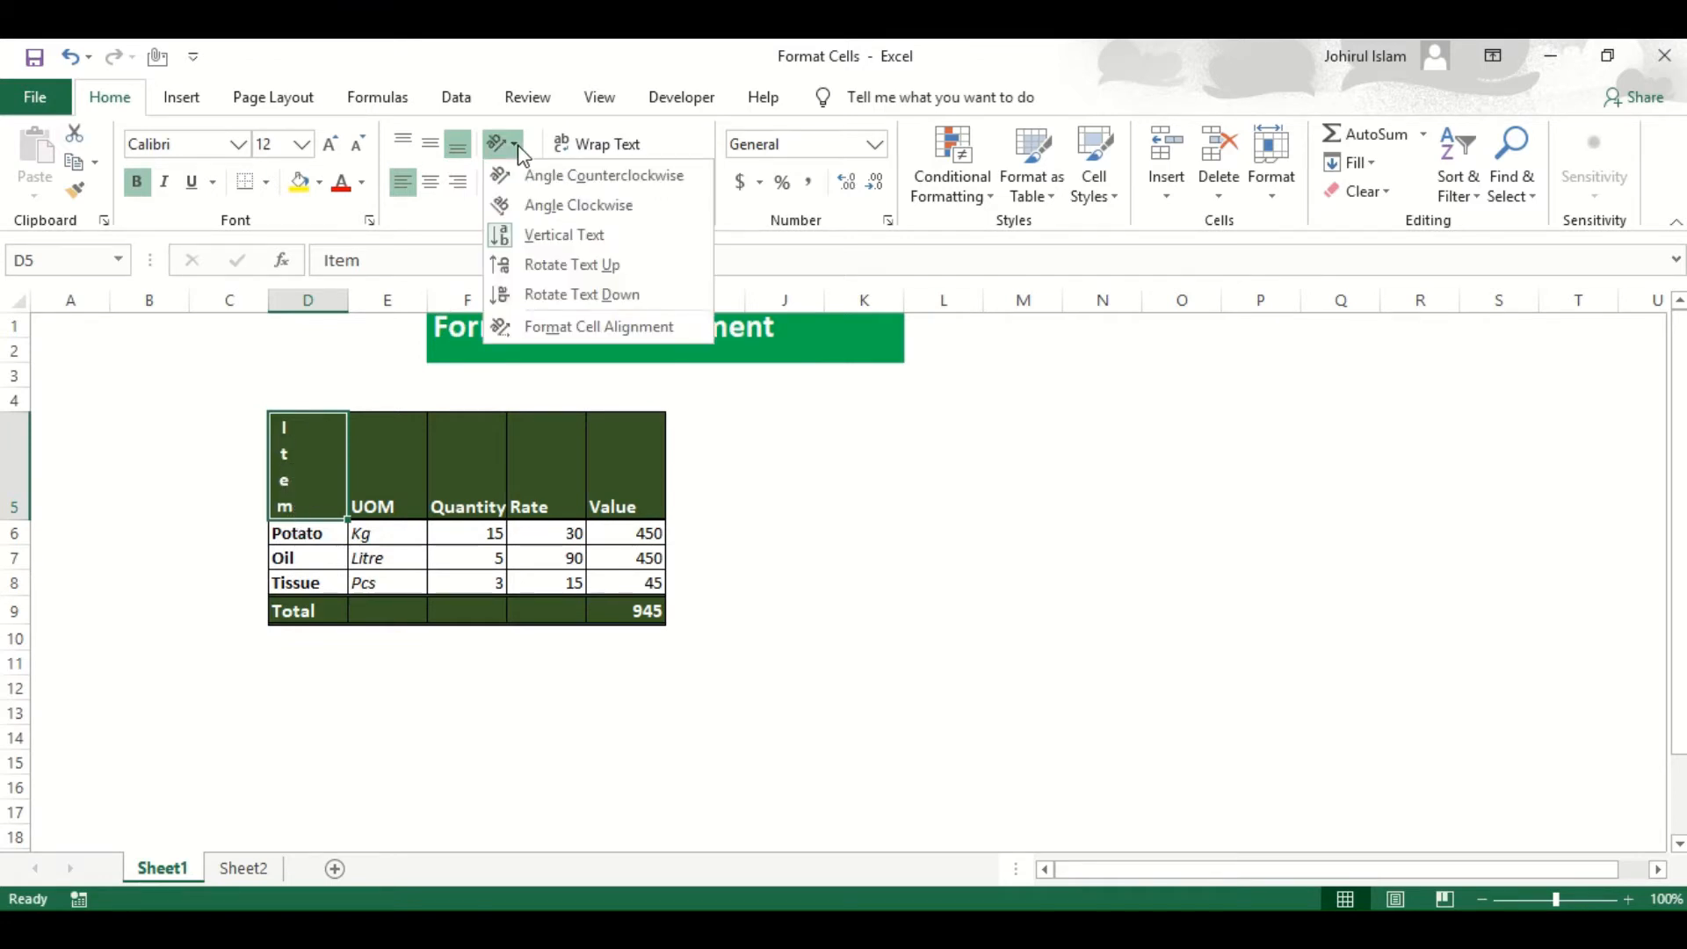
left_click(547, 265)
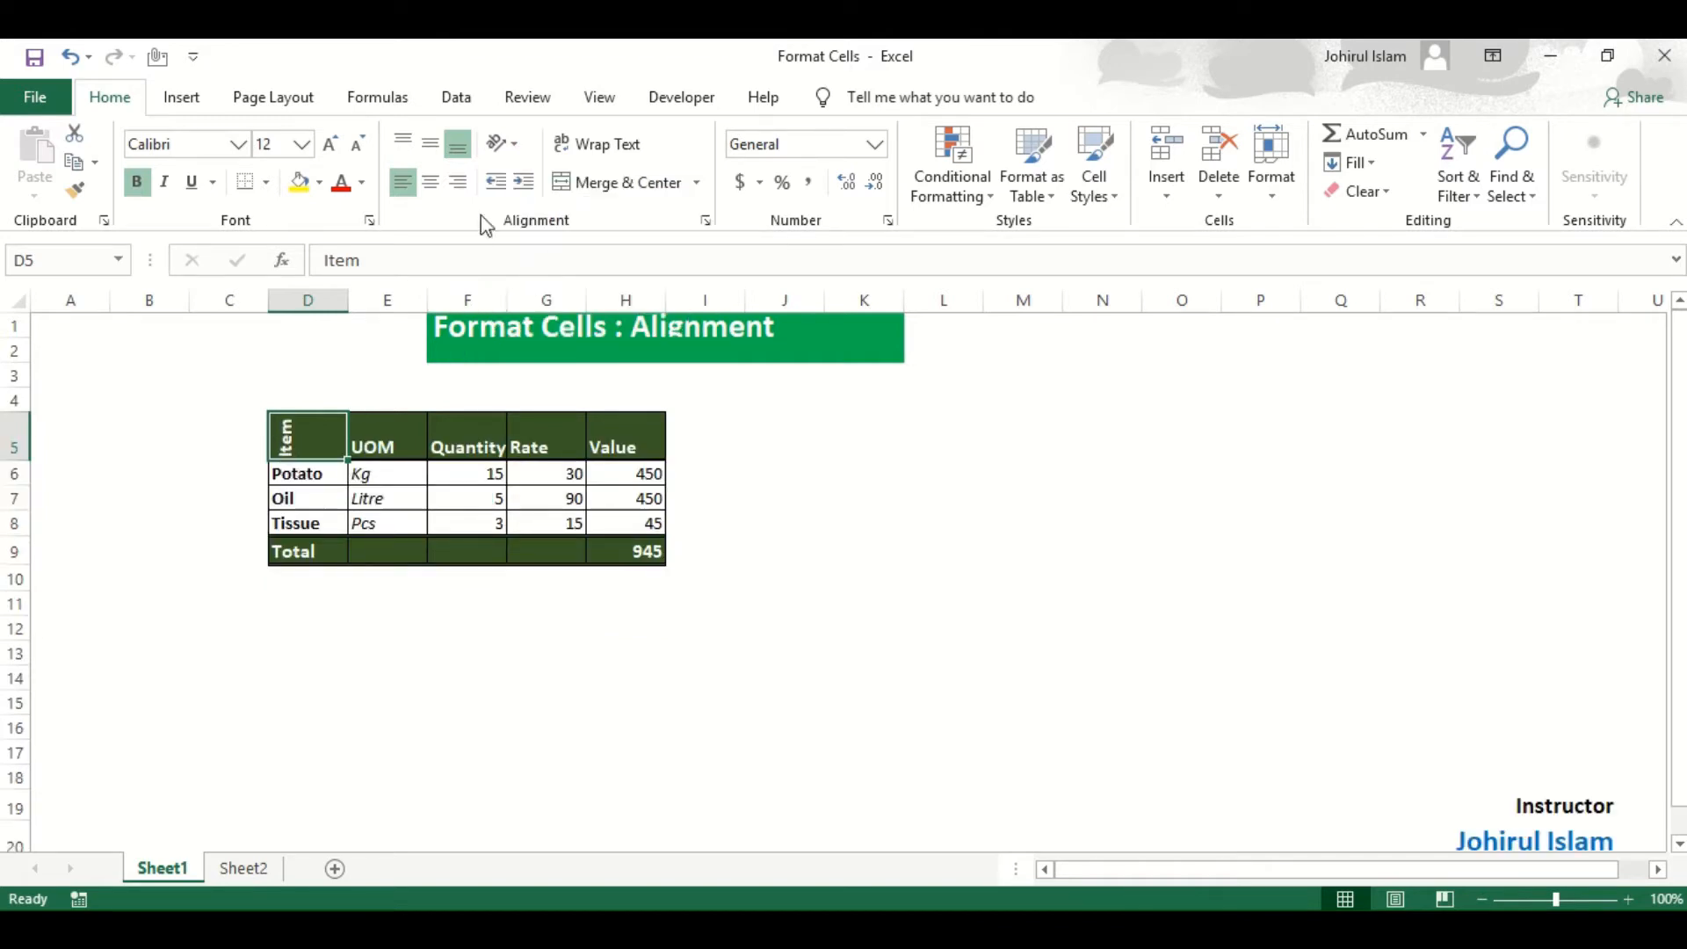
Step: Set the Item header in D5 to the Rotate Text Down orientation
left_click(517, 145)
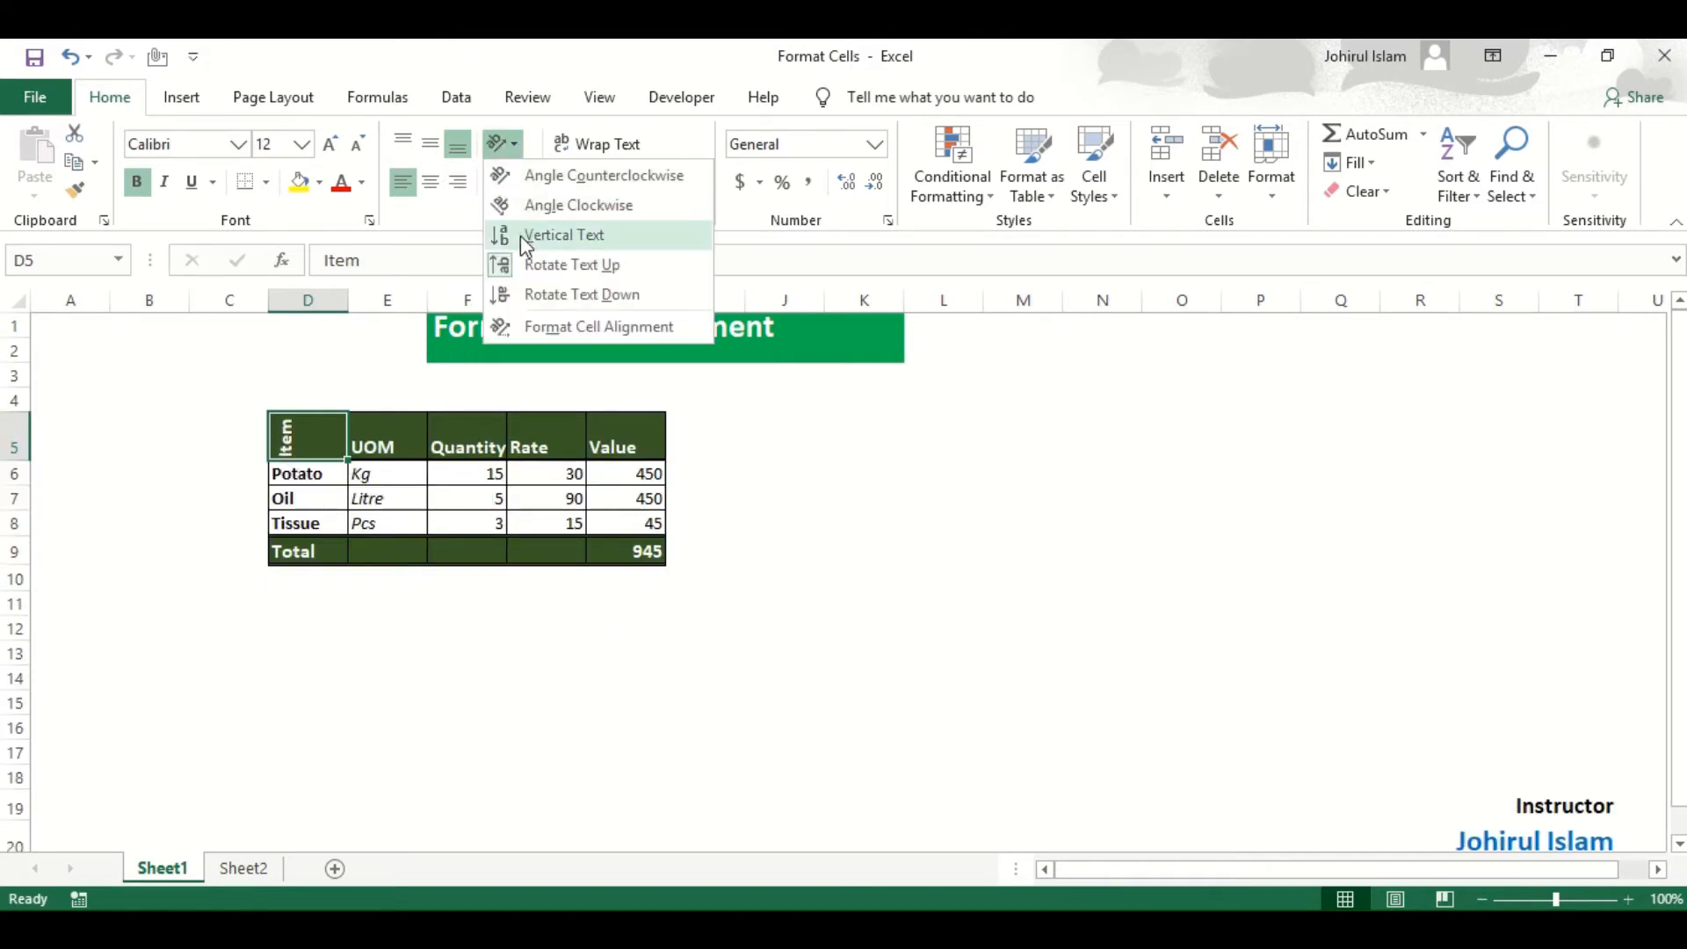
left_click(522, 291)
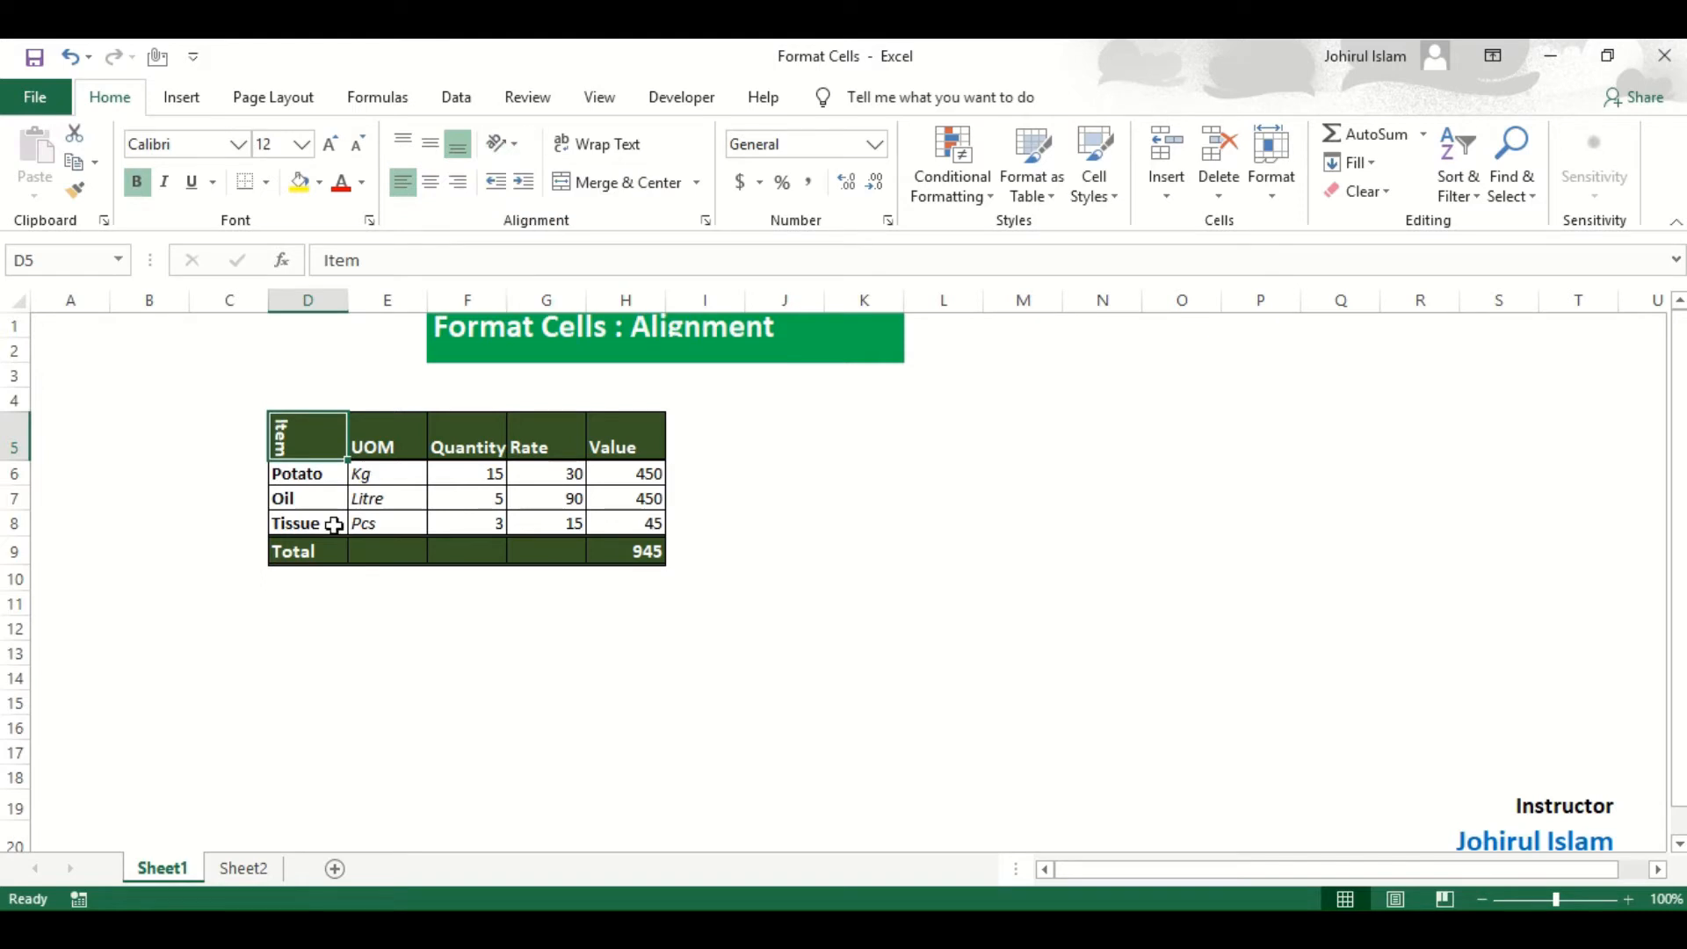
left_click(515, 142)
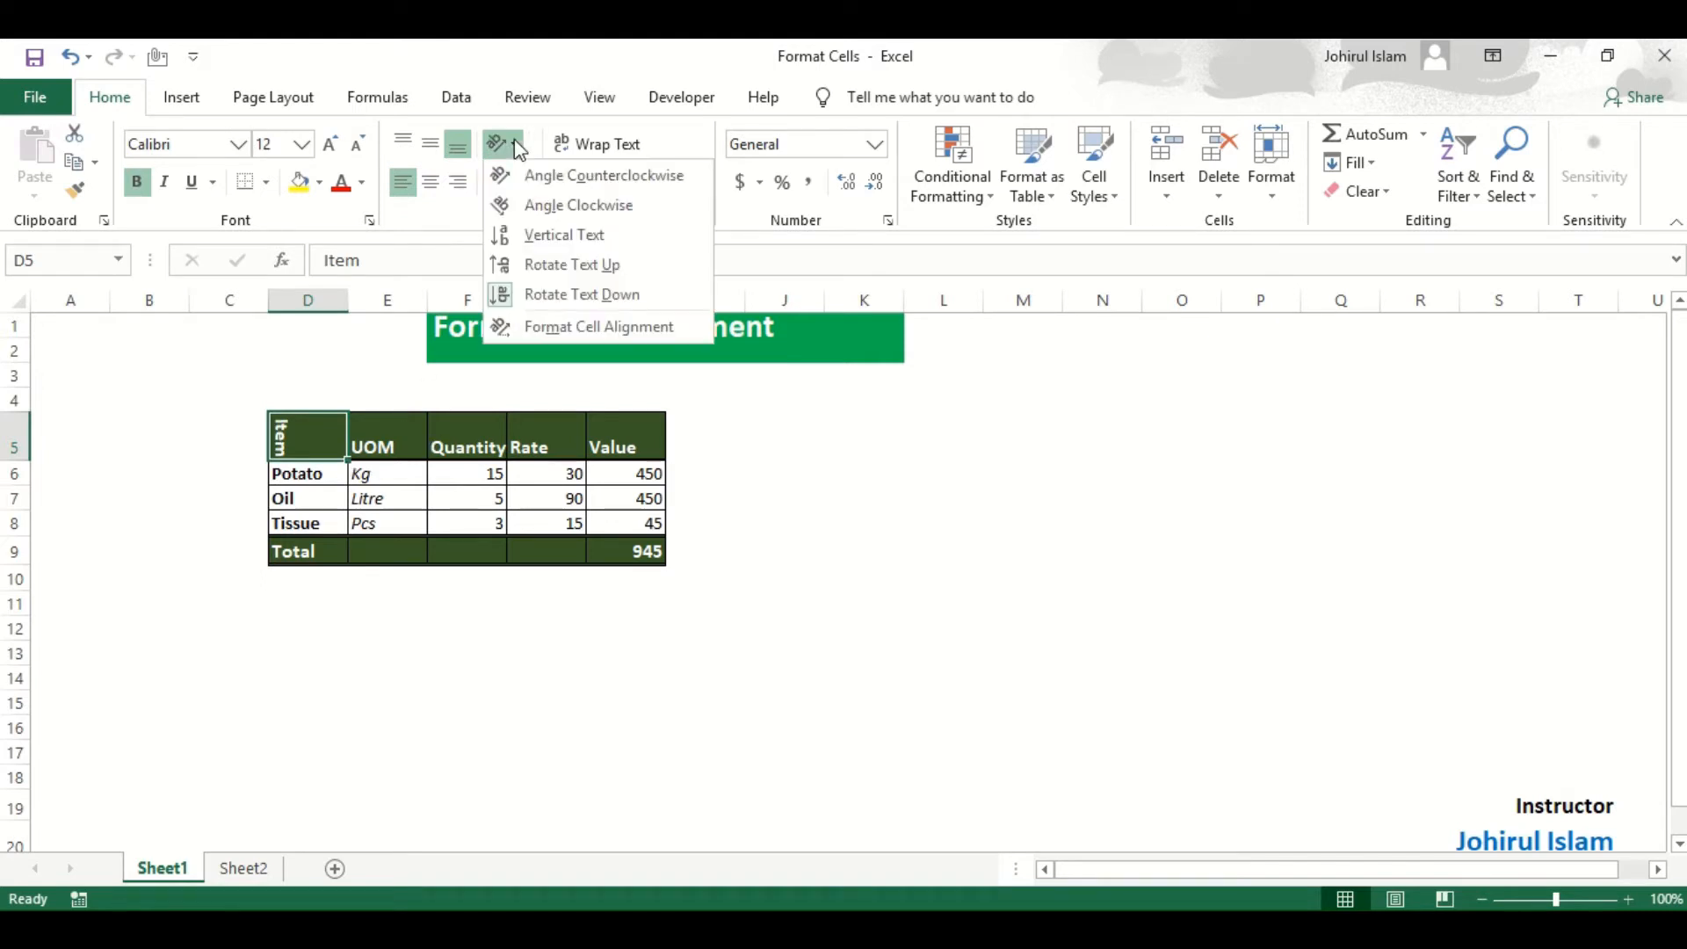
left_click(309, 409)
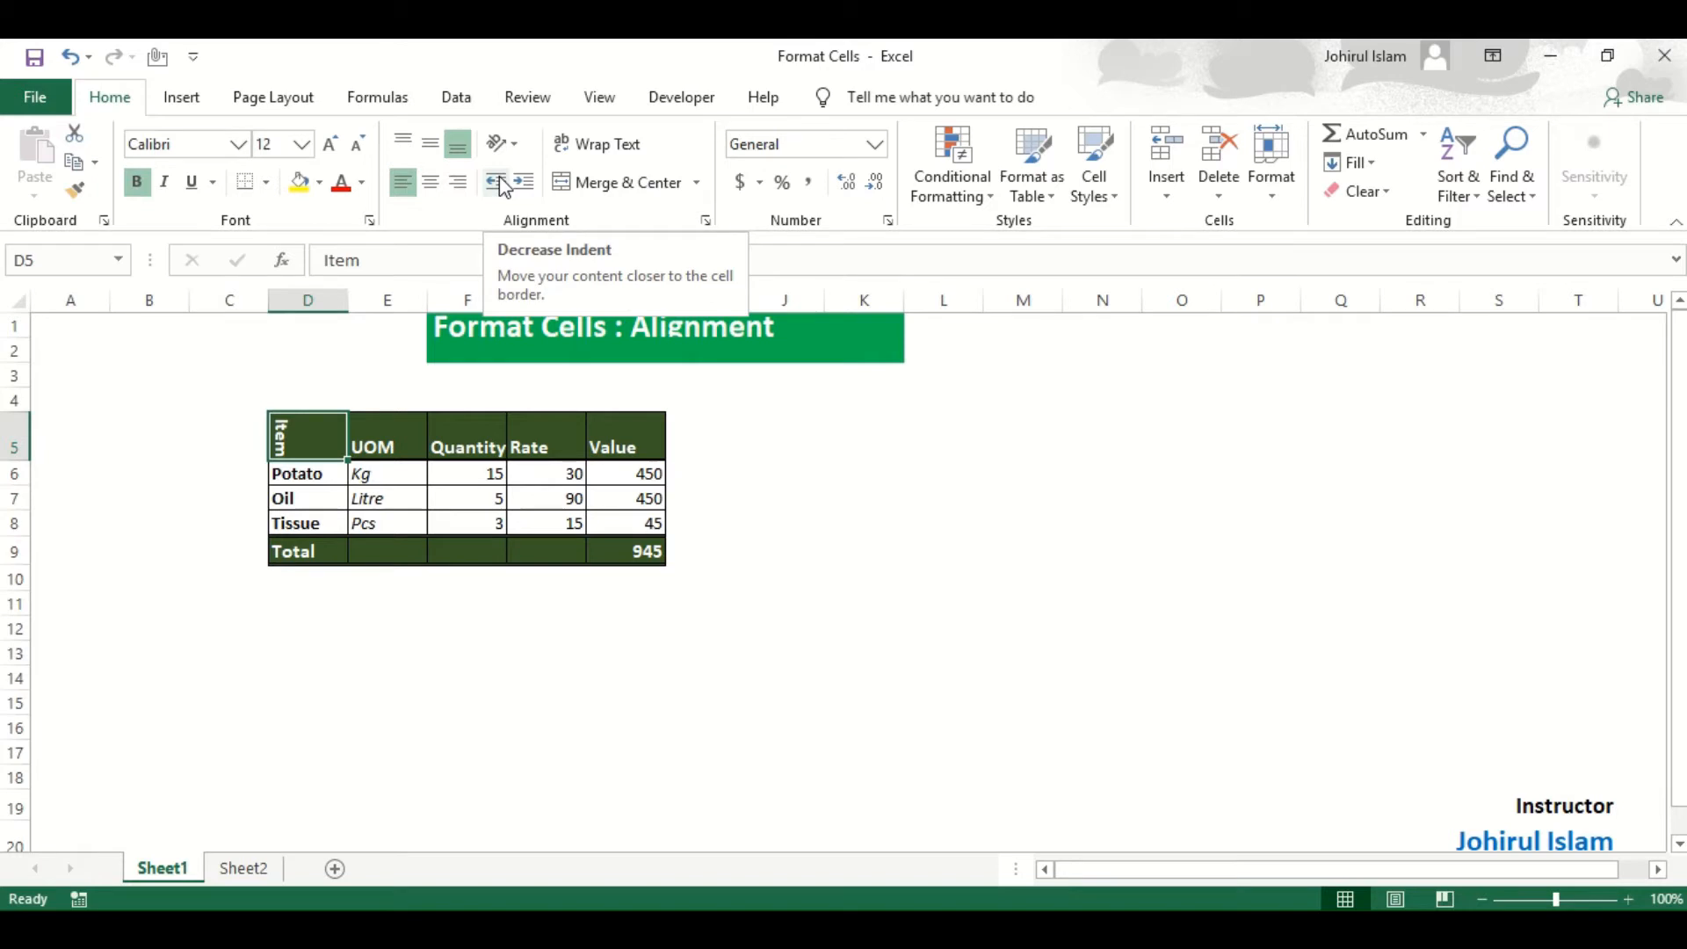
Step: Try increasing the indent of the UOM header in E5 by two levels and decrease it back again
left_click(362, 444)
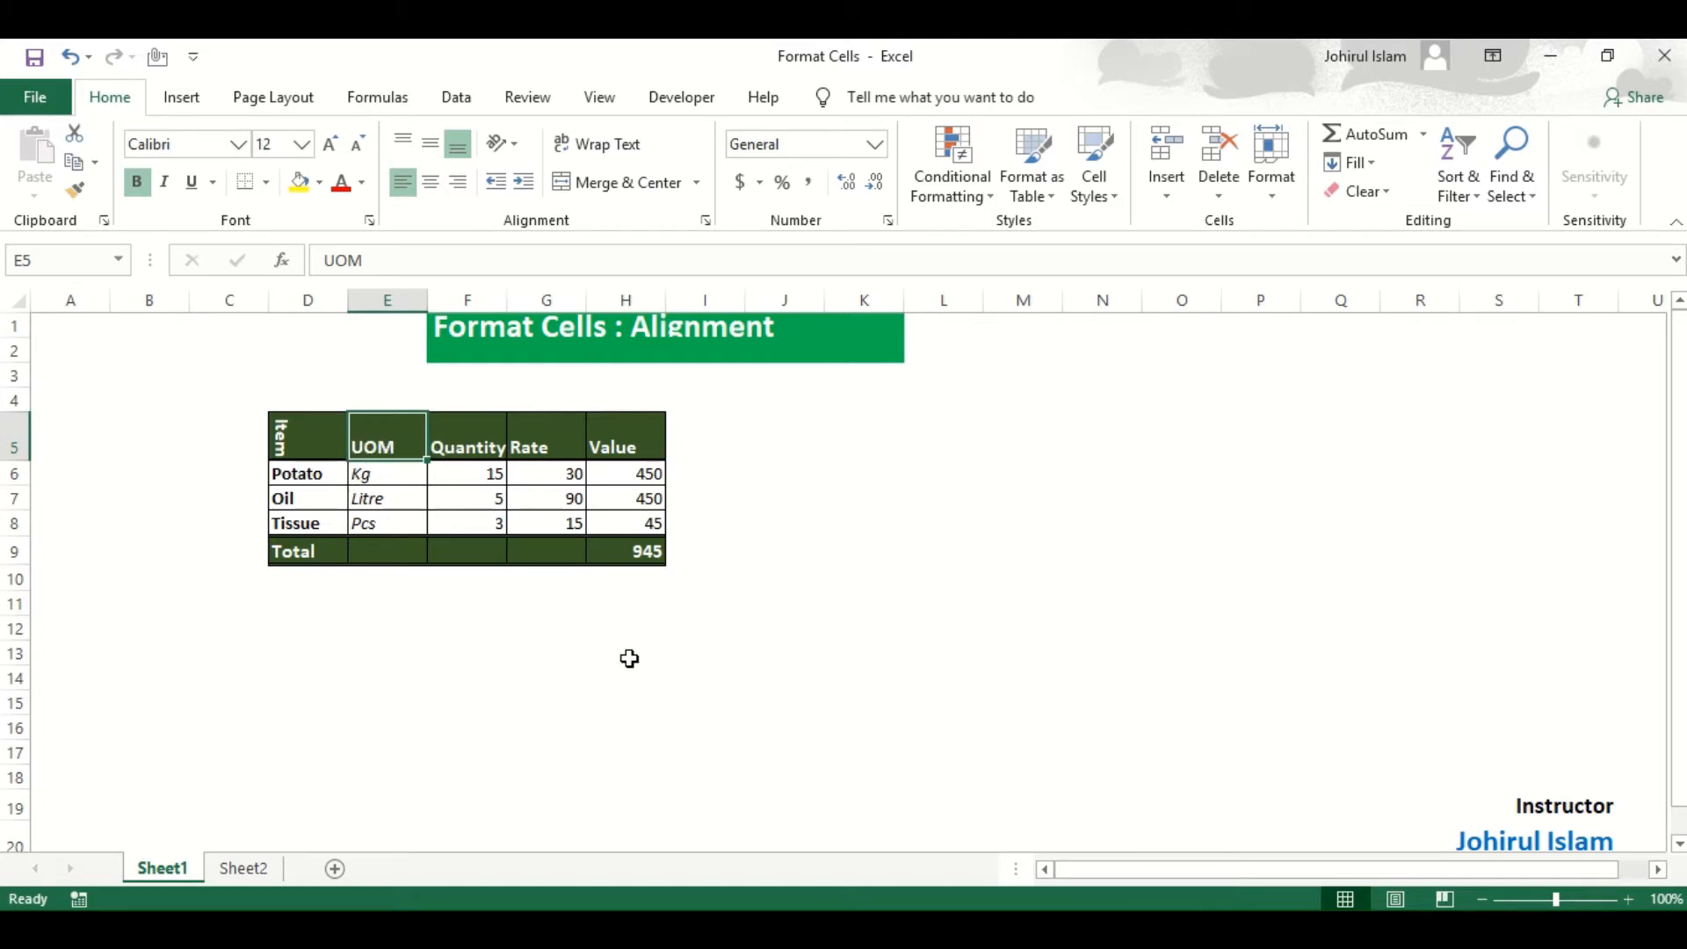
left_click(770, 618)
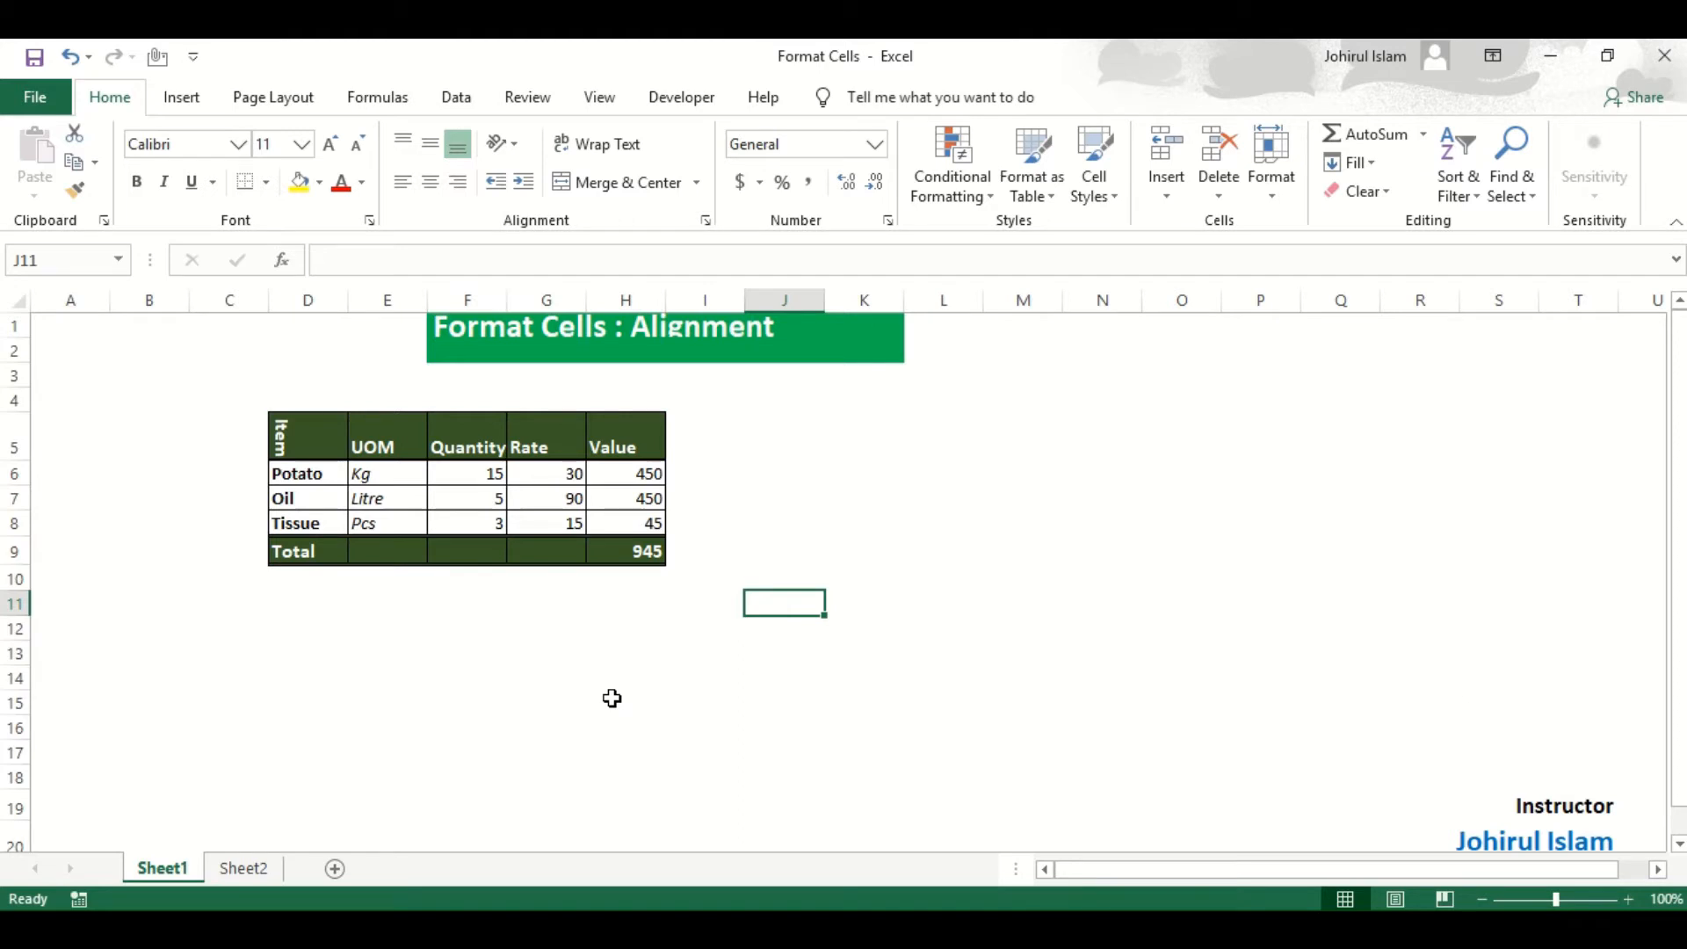
left_click(368, 436)
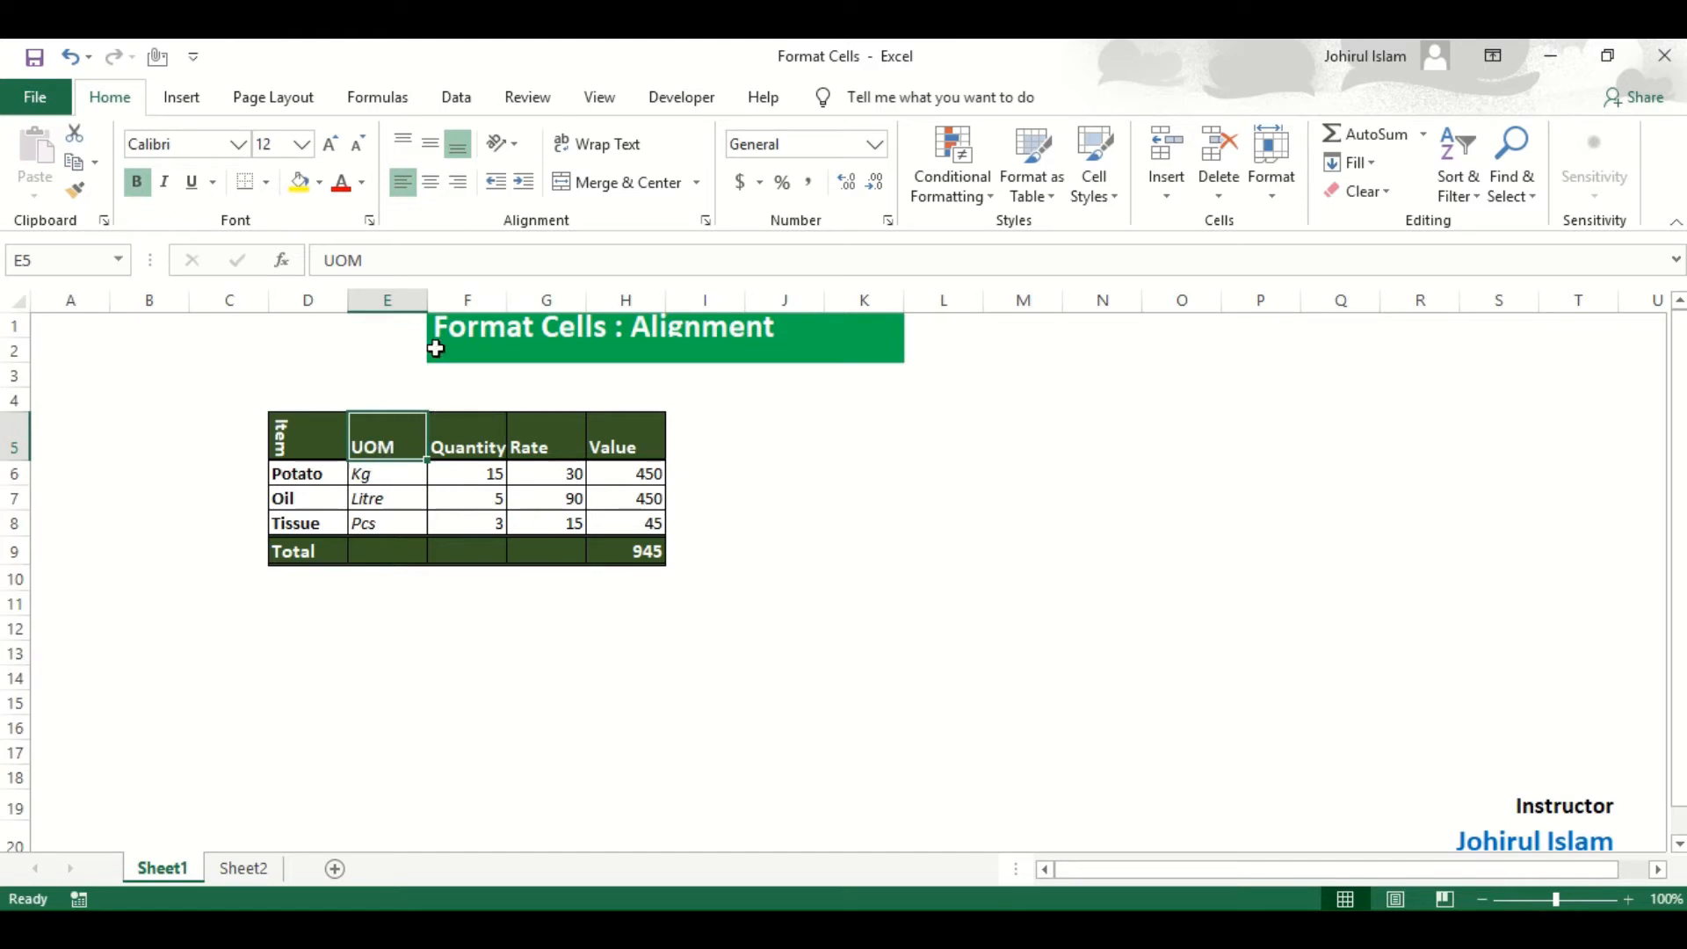
left_click(376, 440)
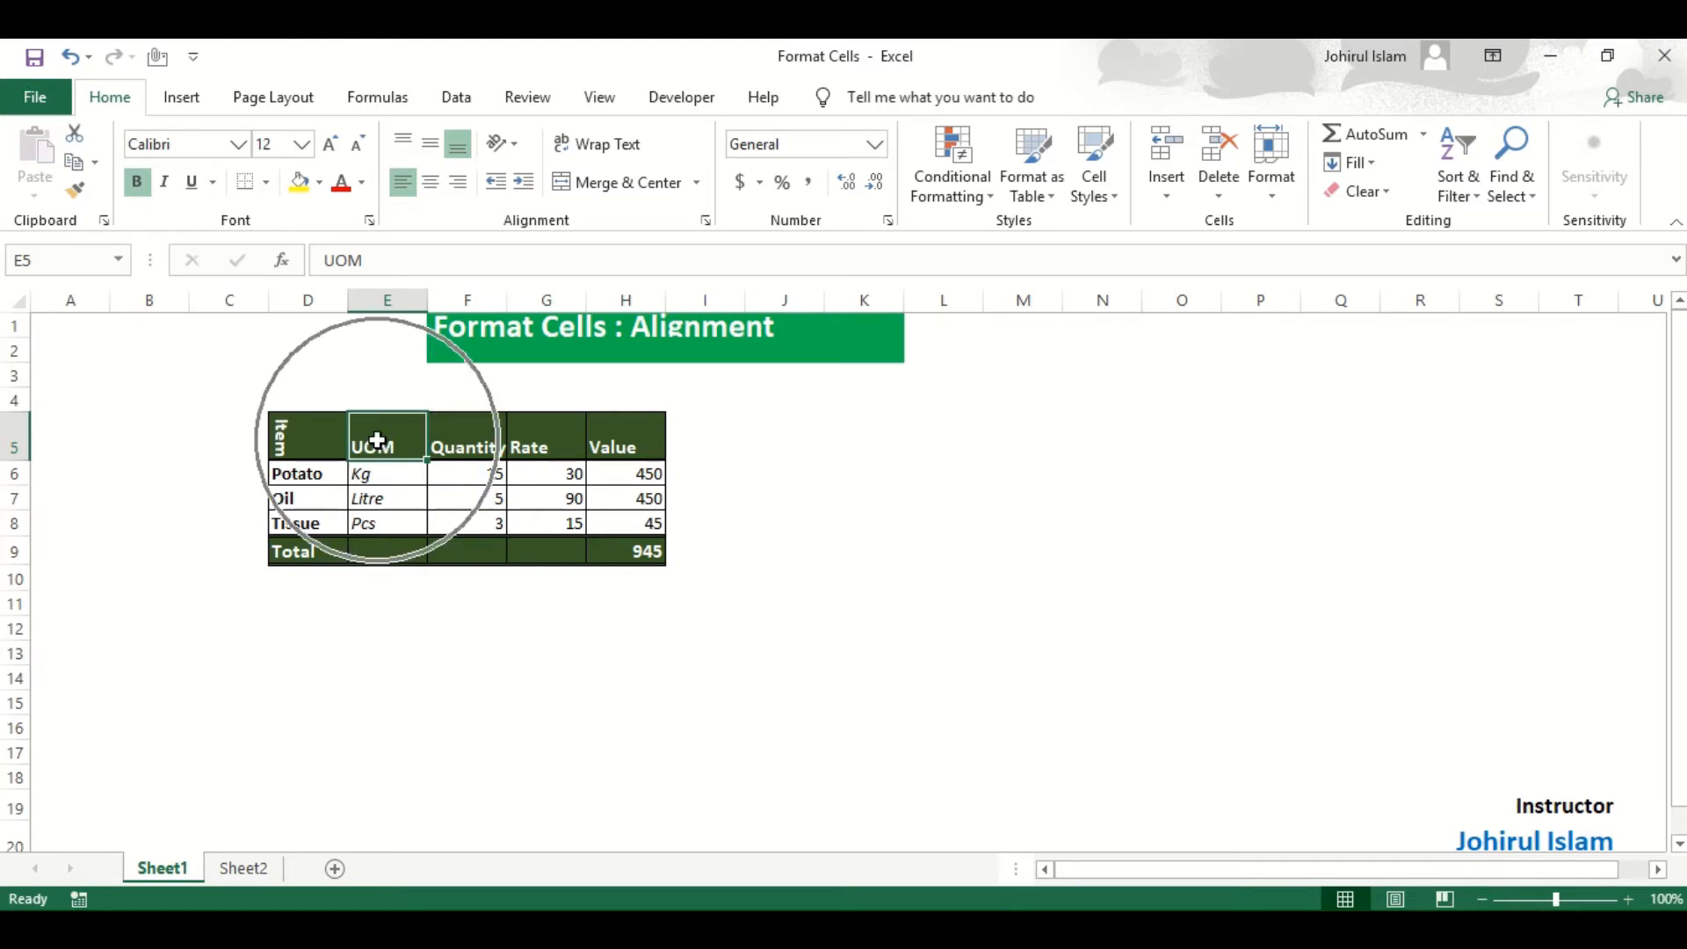
left_click(535, 190)
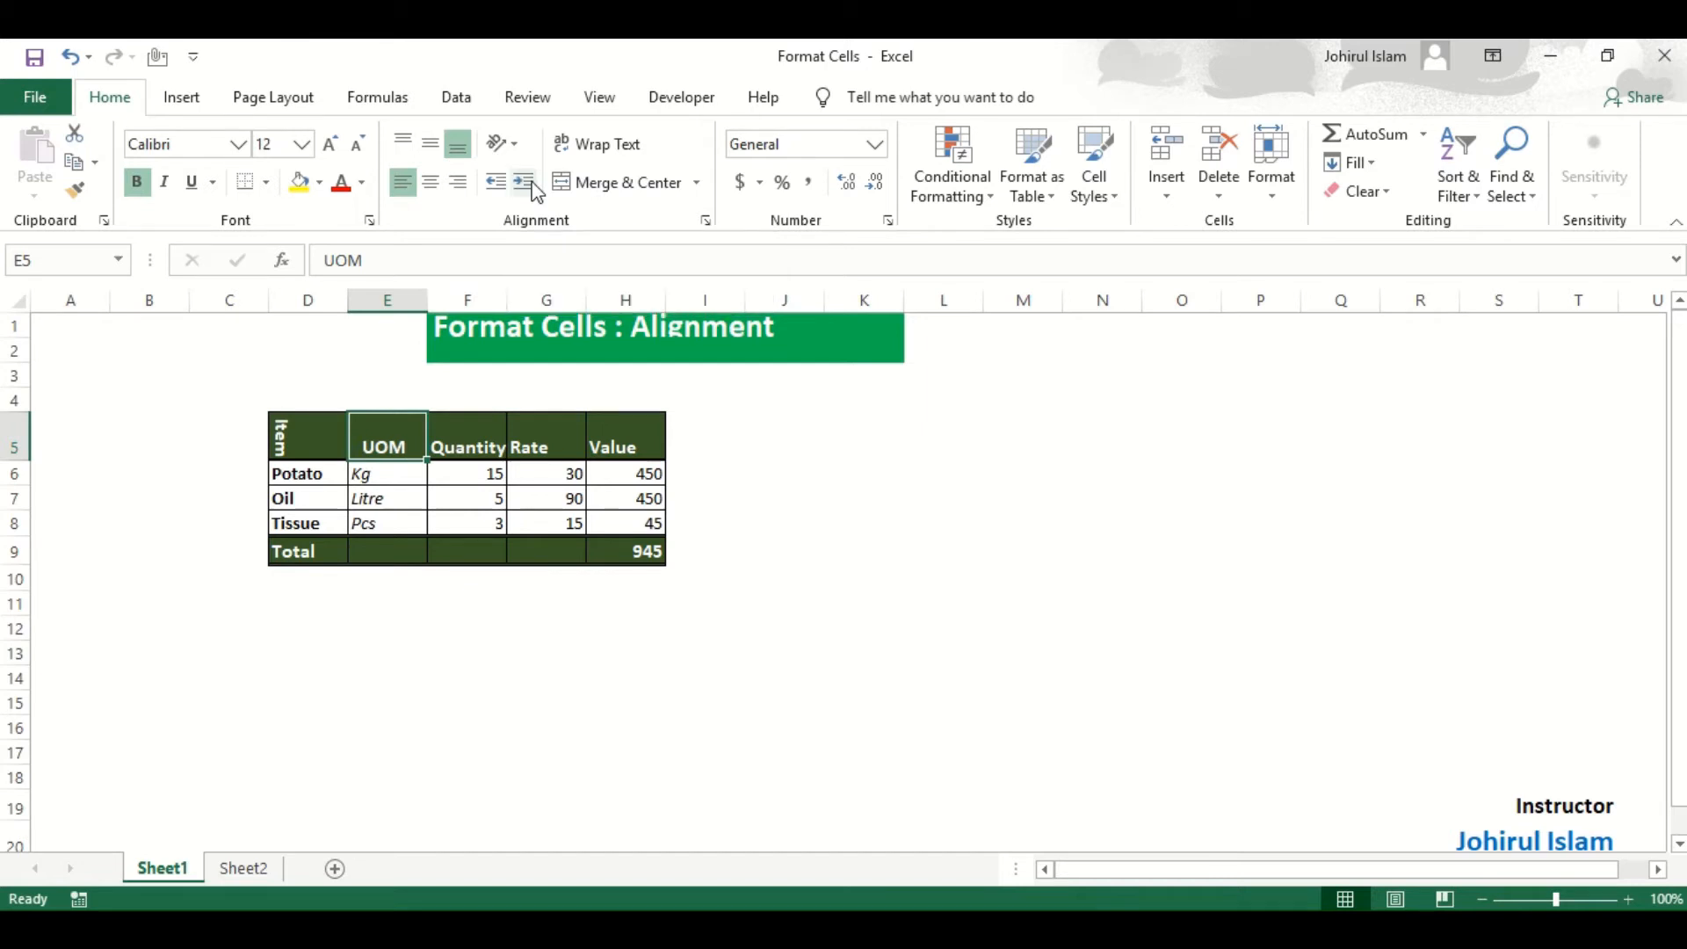
left_click(535, 191)
left_click(503, 189)
left_click(504, 190)
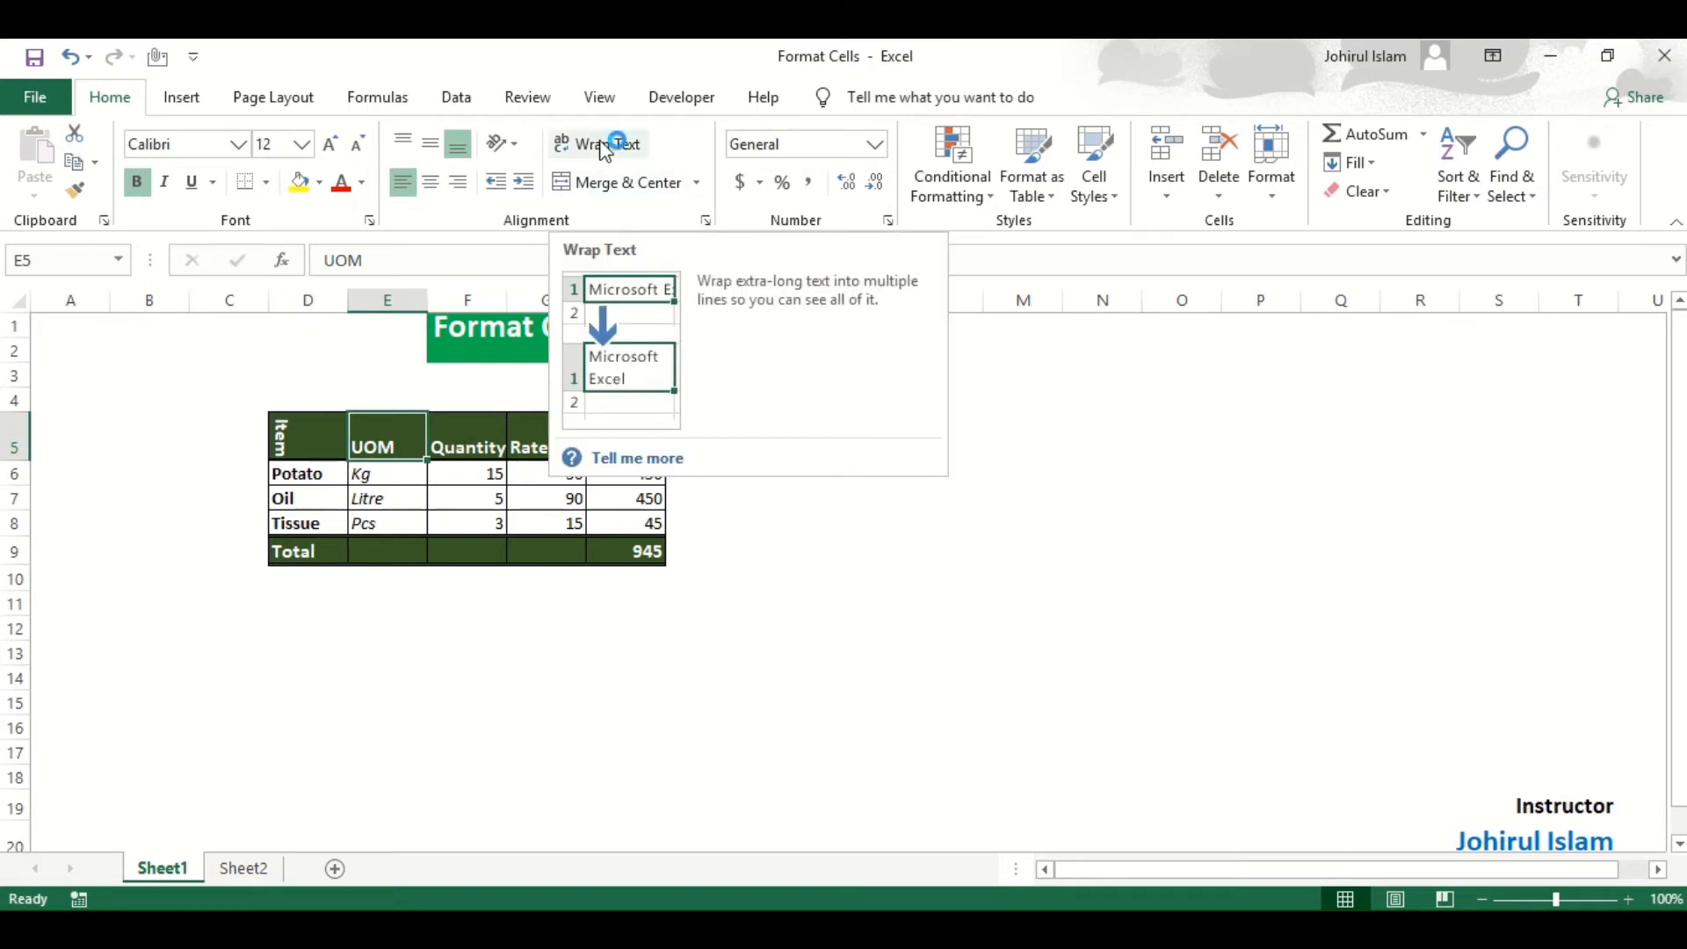
Step: Toggle Wrap Text on the title cell F1 to compare both states, leaving wrapping turned on
left_click(472, 335)
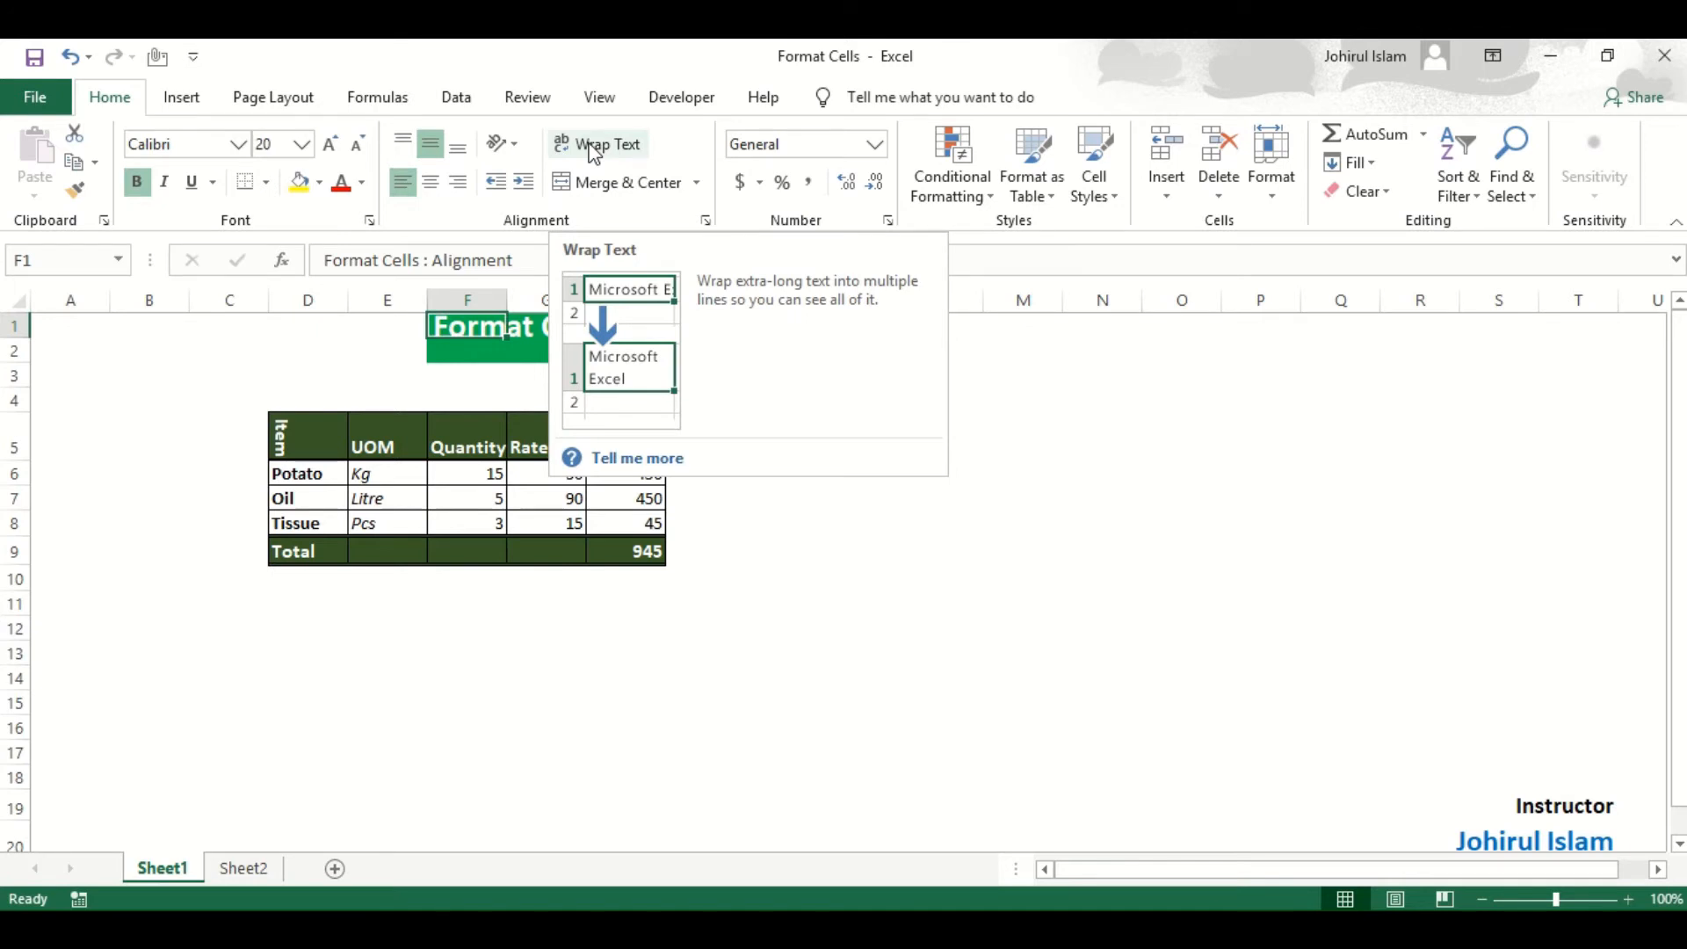
left_click(419, 407)
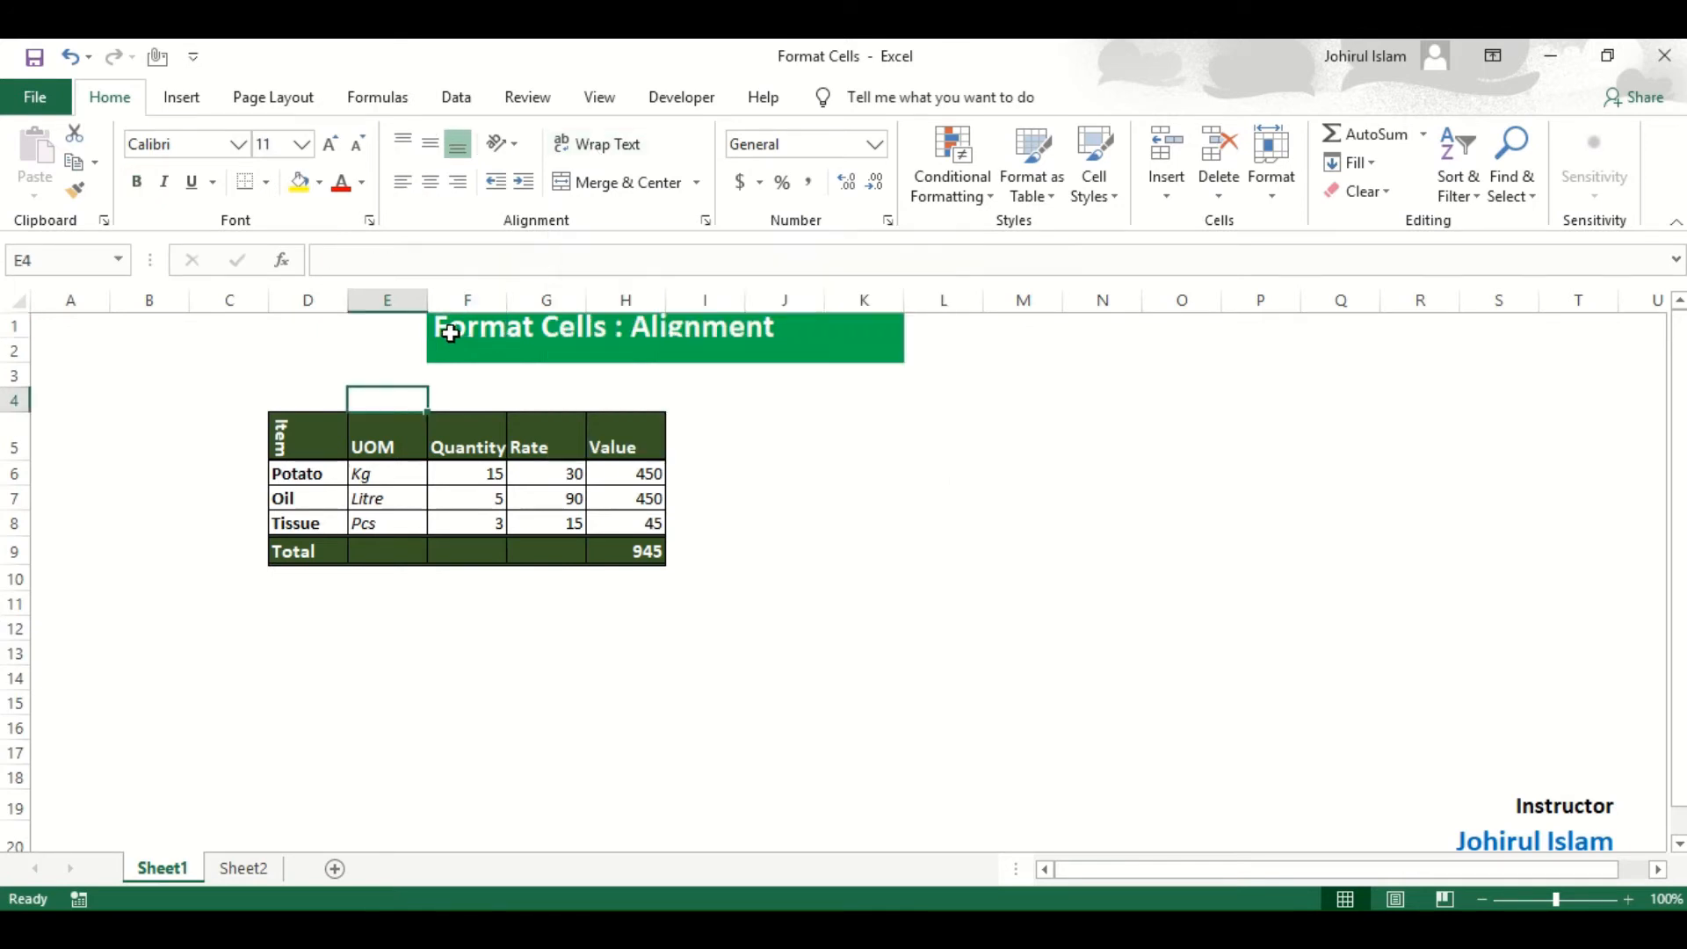
left_click(449, 334)
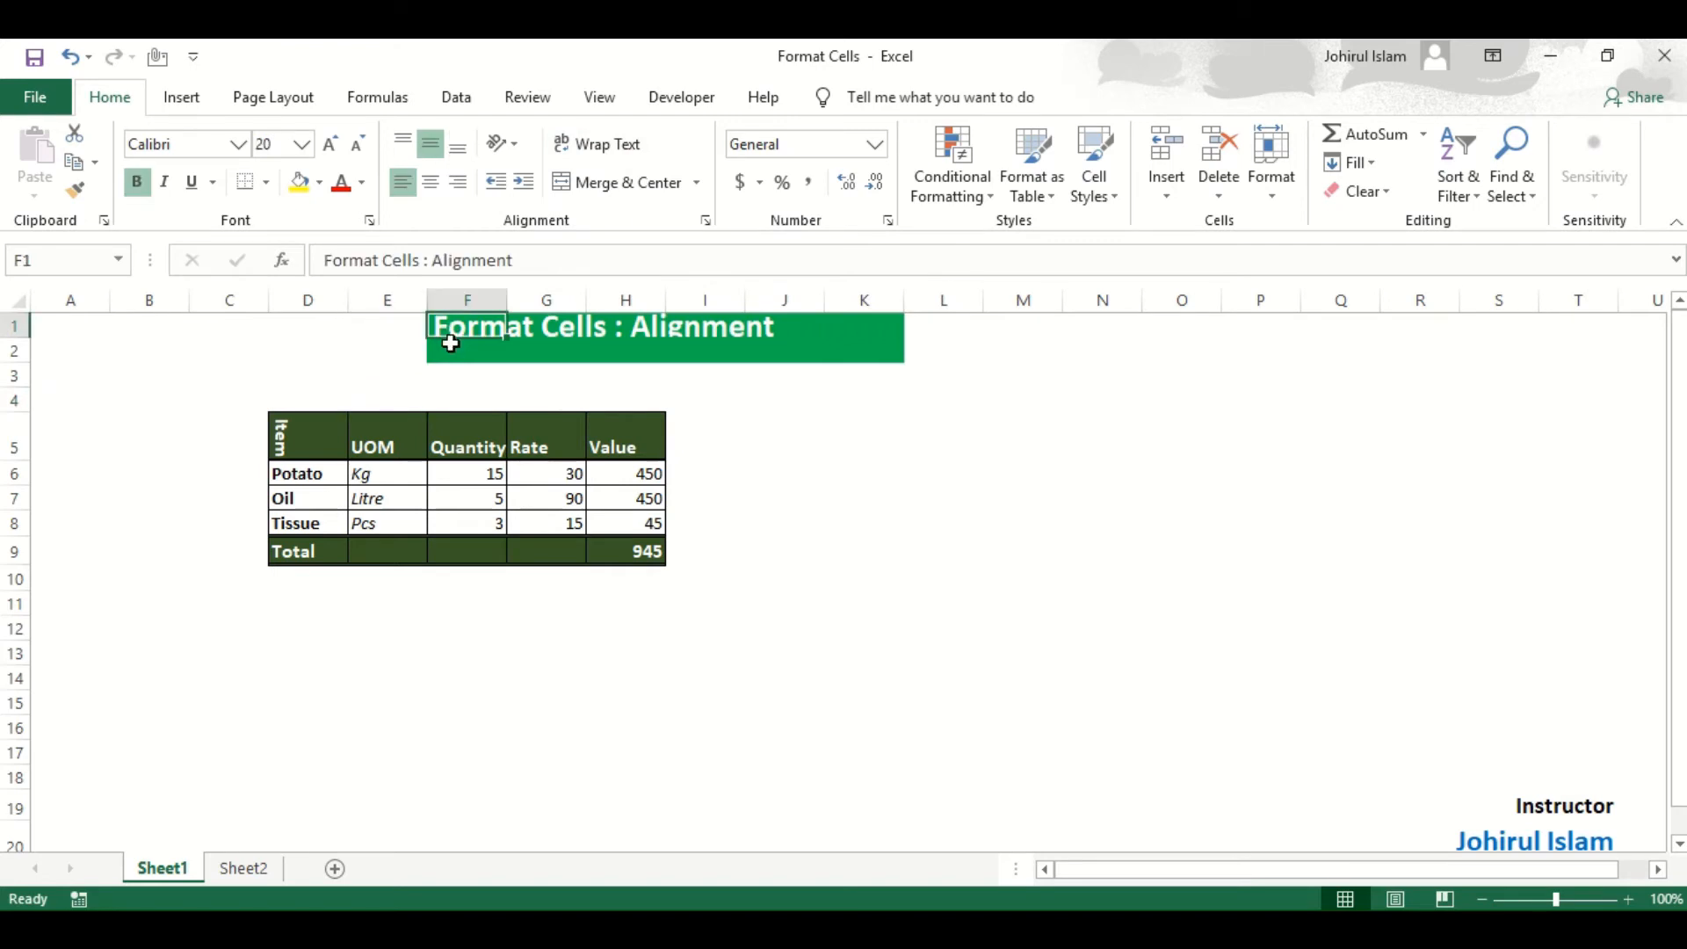
left_click(603, 149)
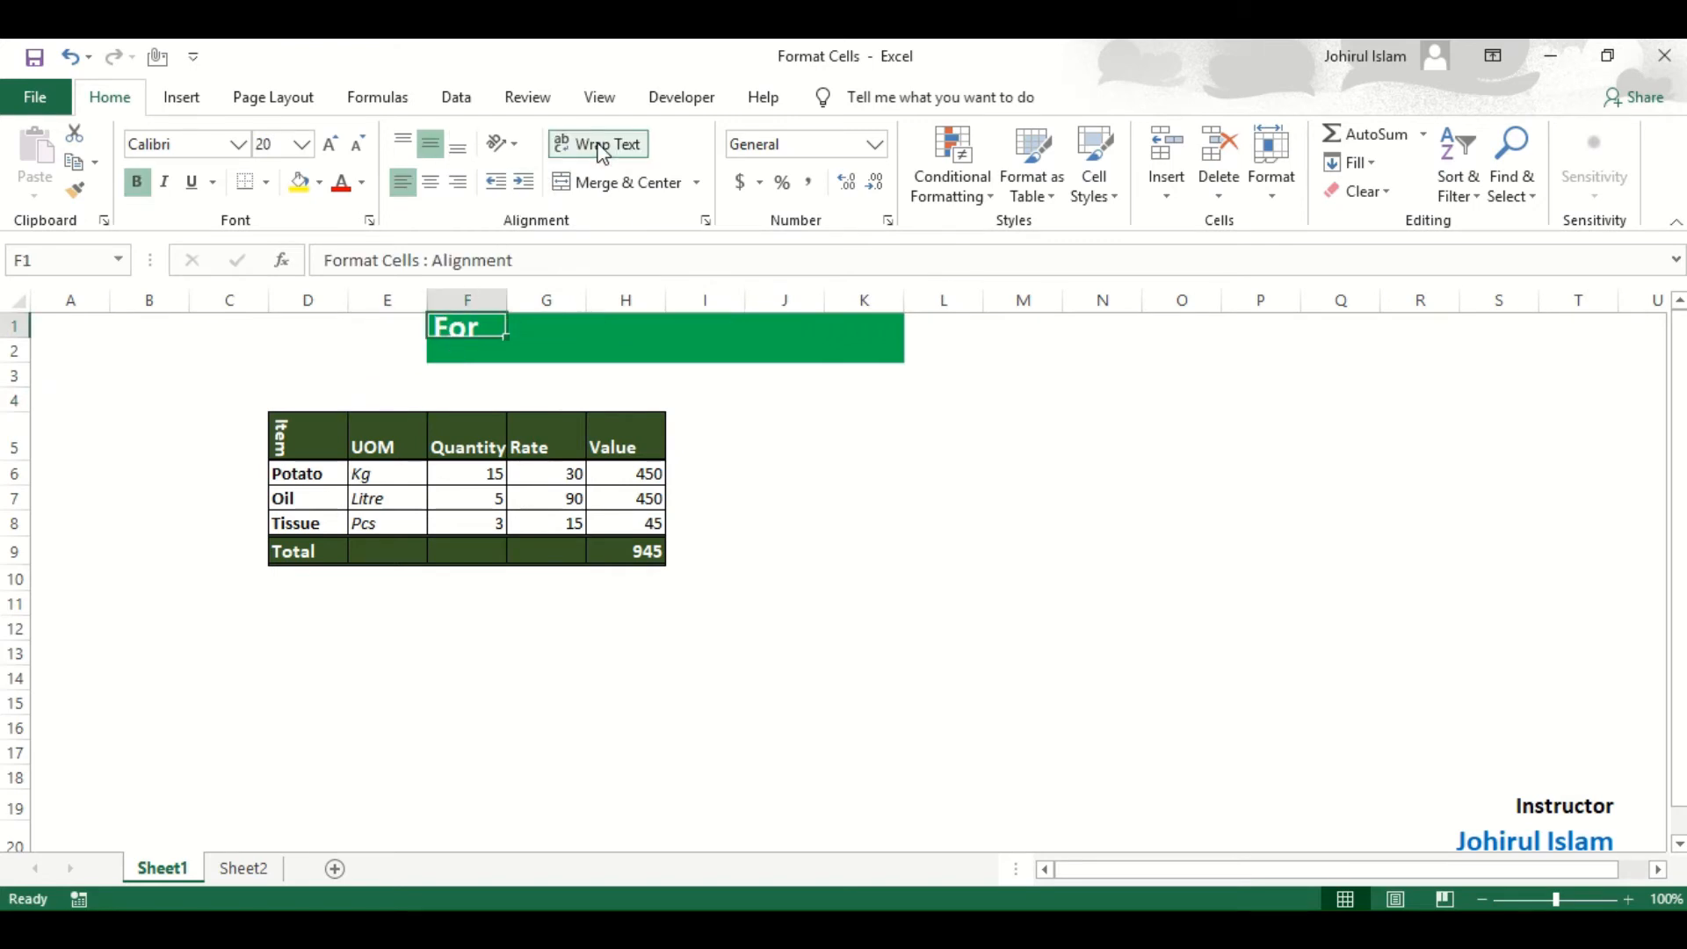
left_click(603, 150)
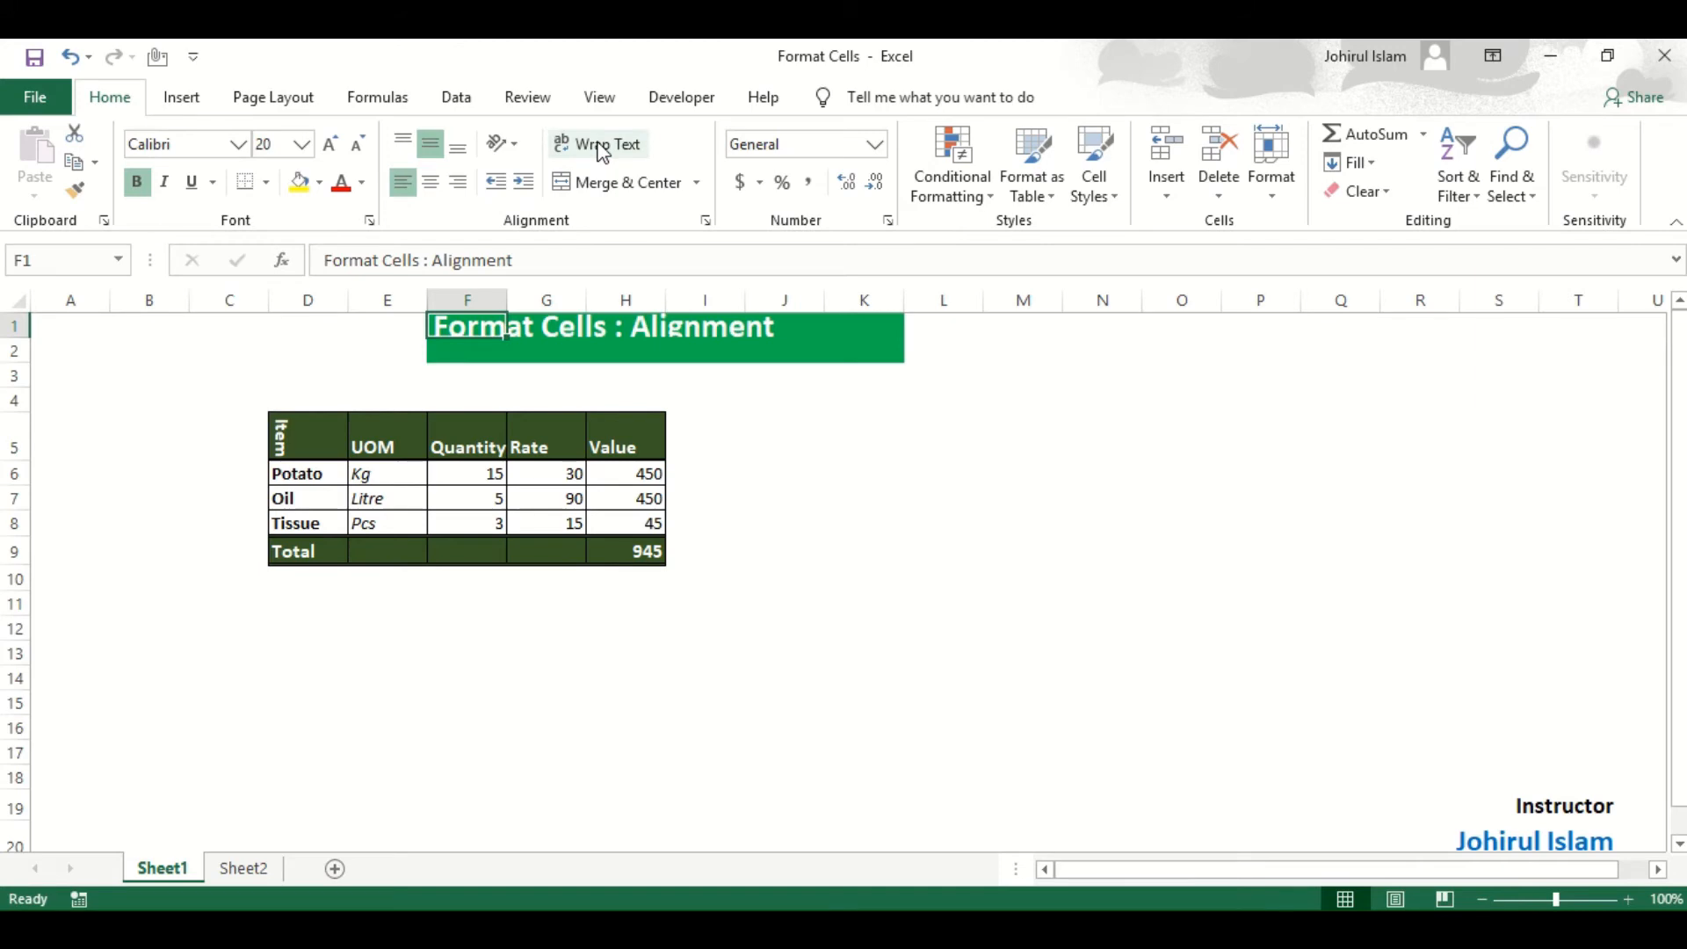
left_click(602, 149)
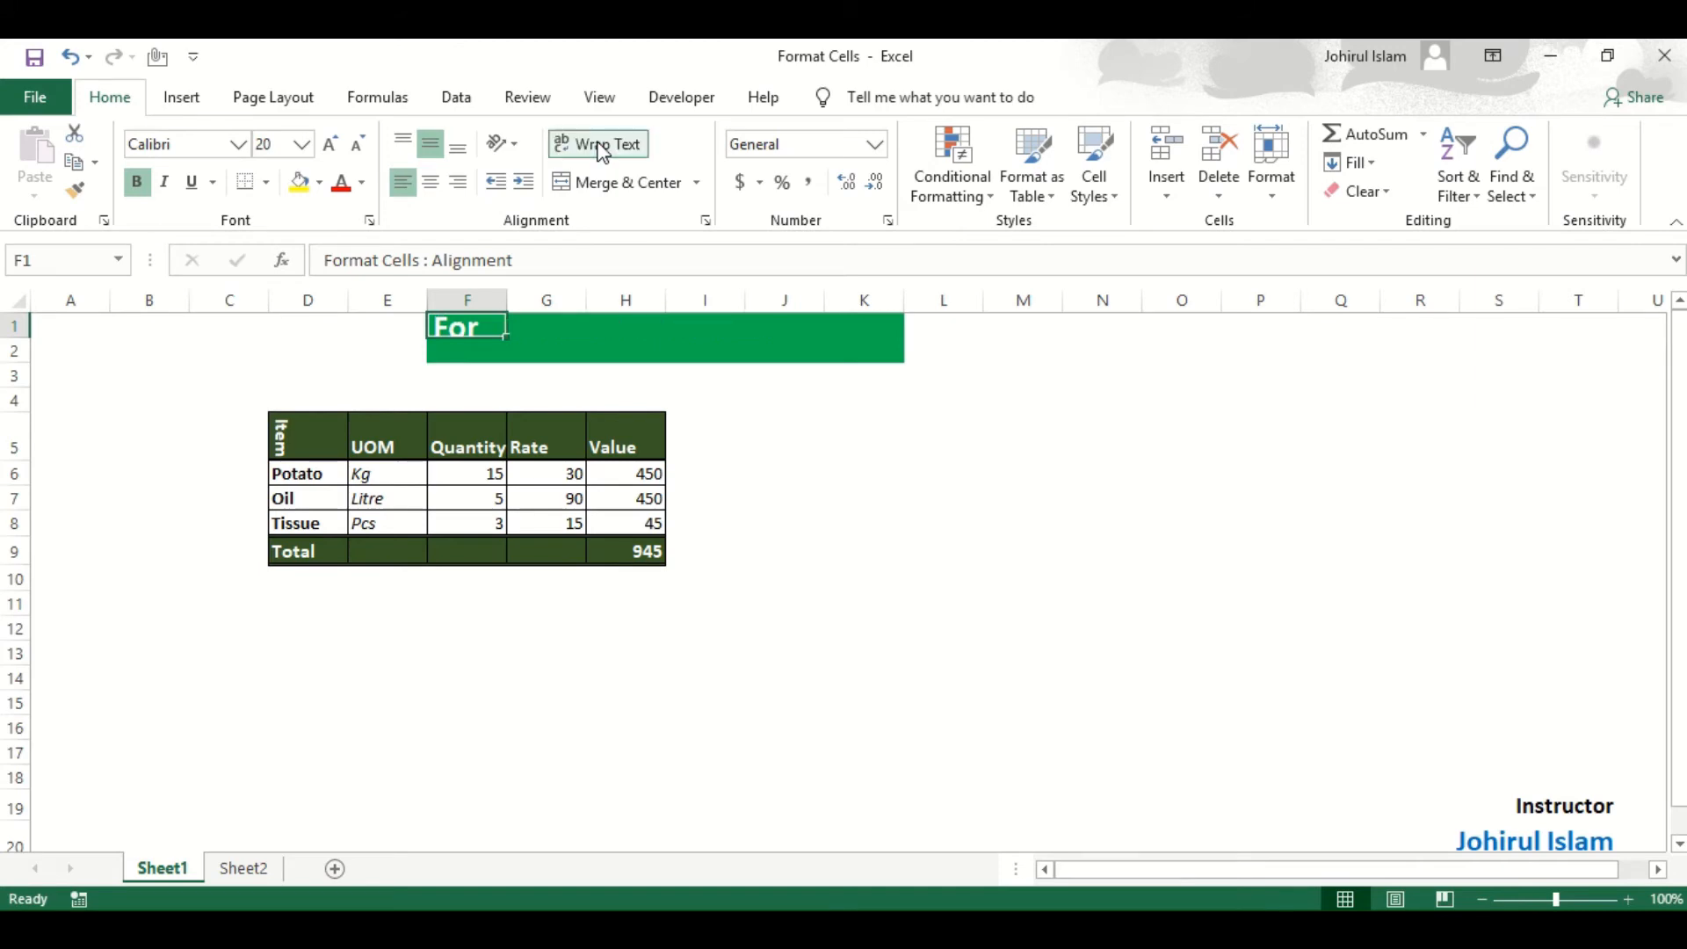
left_click(603, 149)
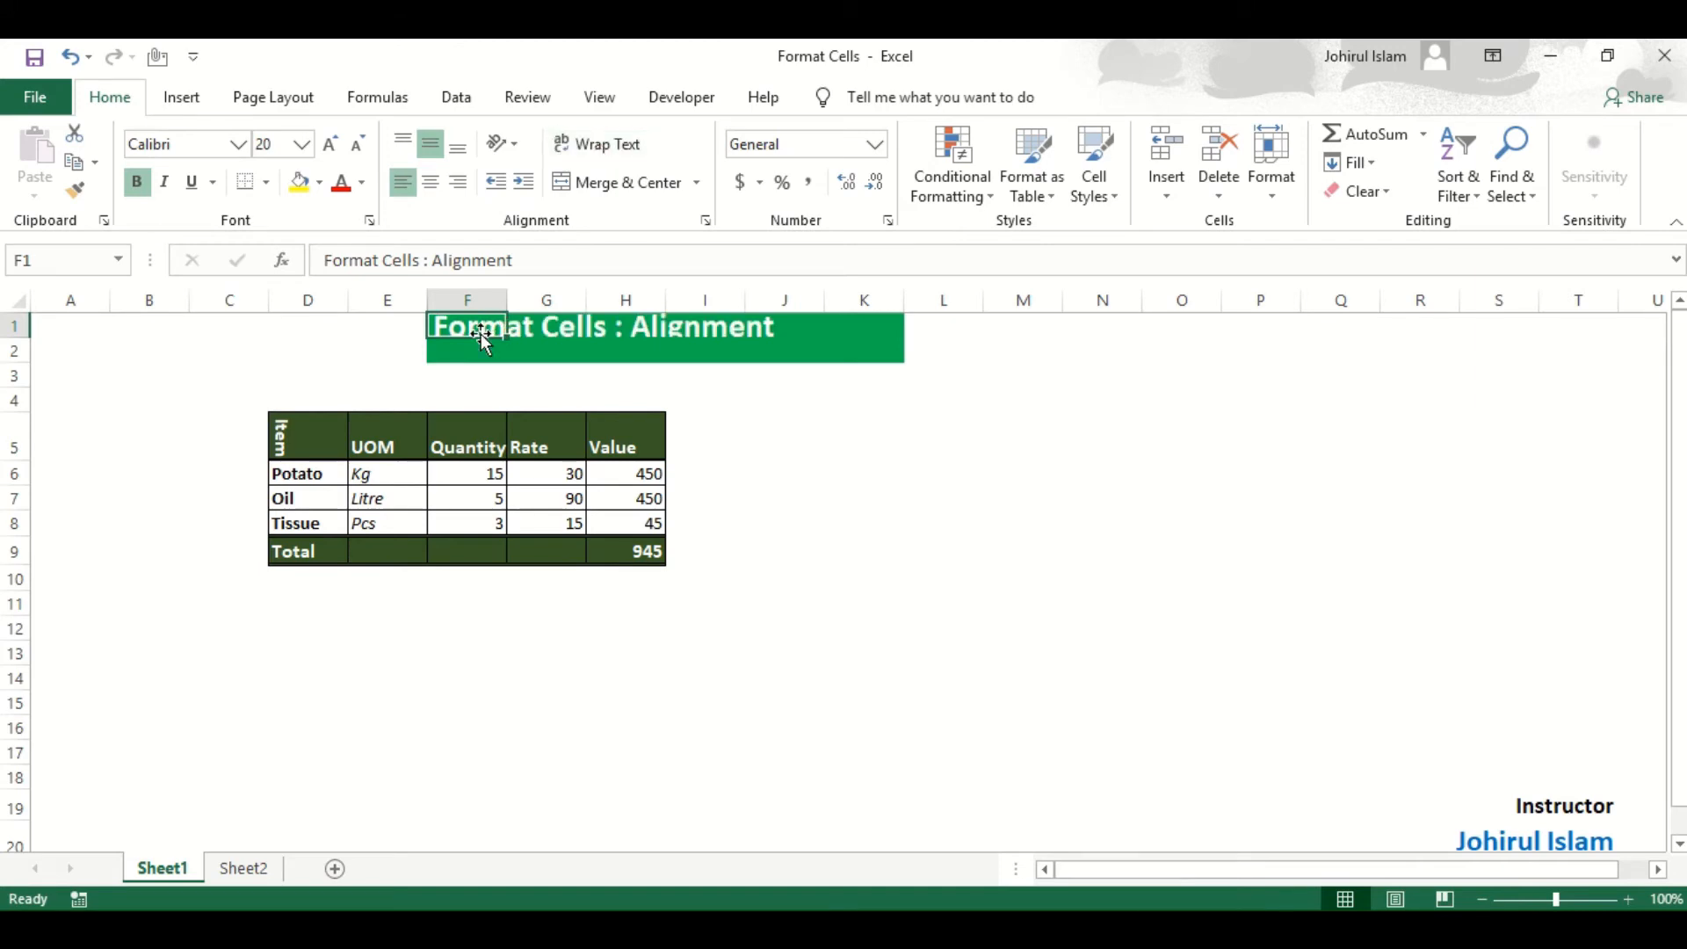
left_click(603, 150)
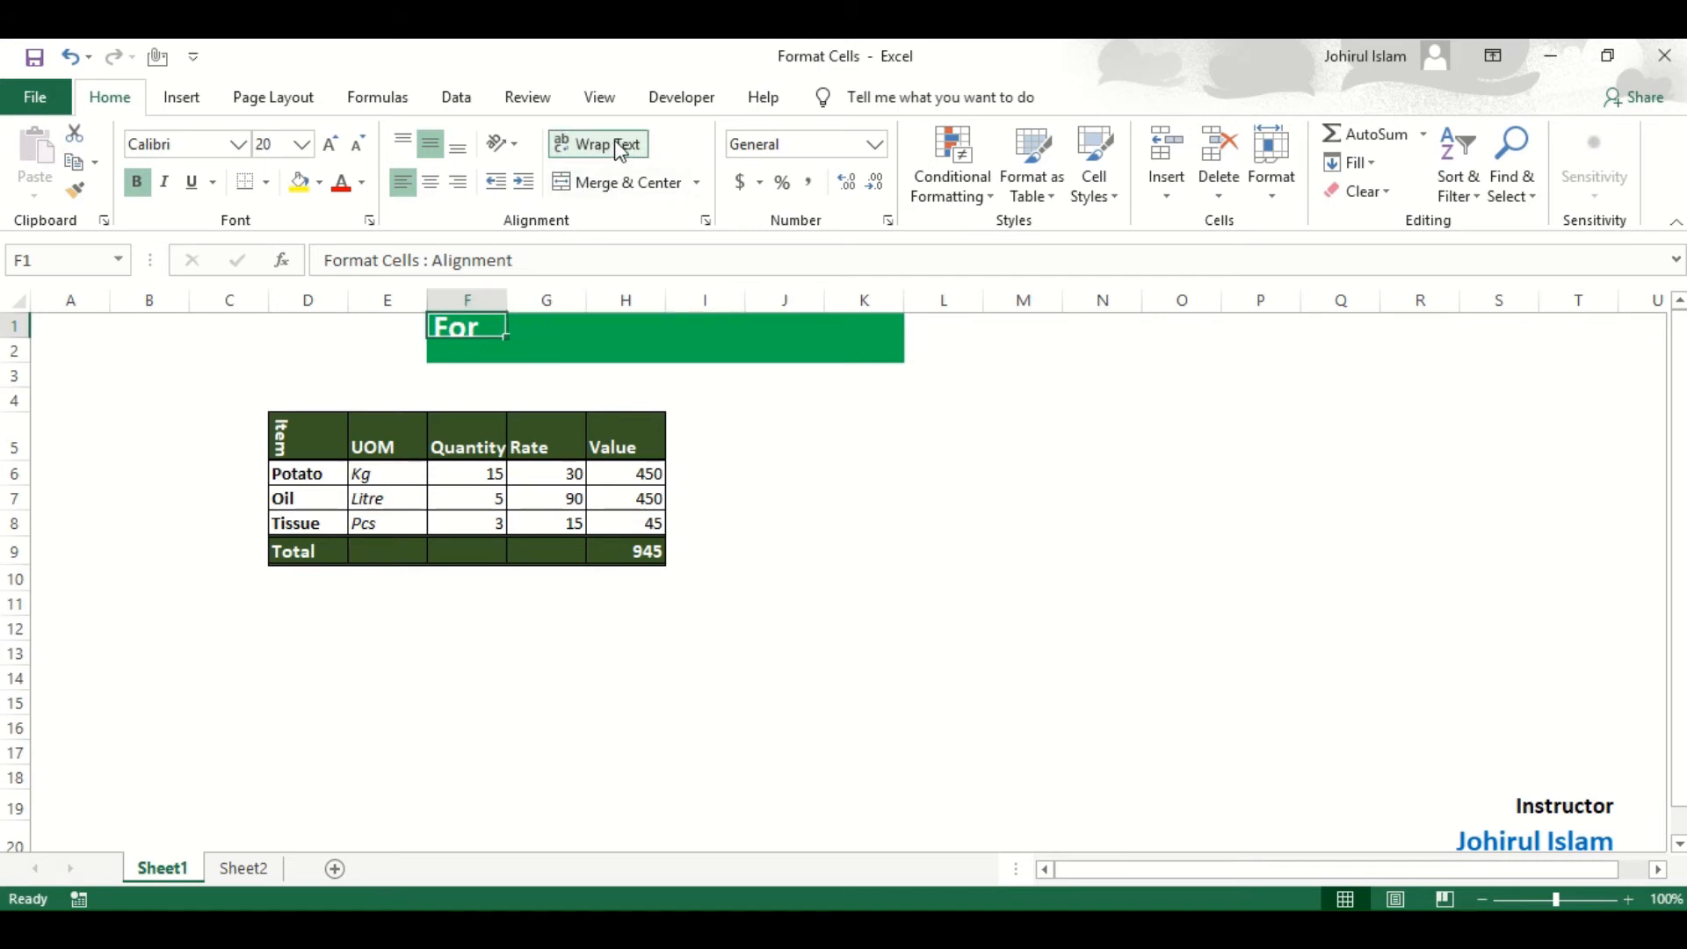
Step: Turn off Wrap Text on the title cell F1 and enter the instructor's first name in the adjacent cell G1
left_click(583, 142)
left_click(538, 324)
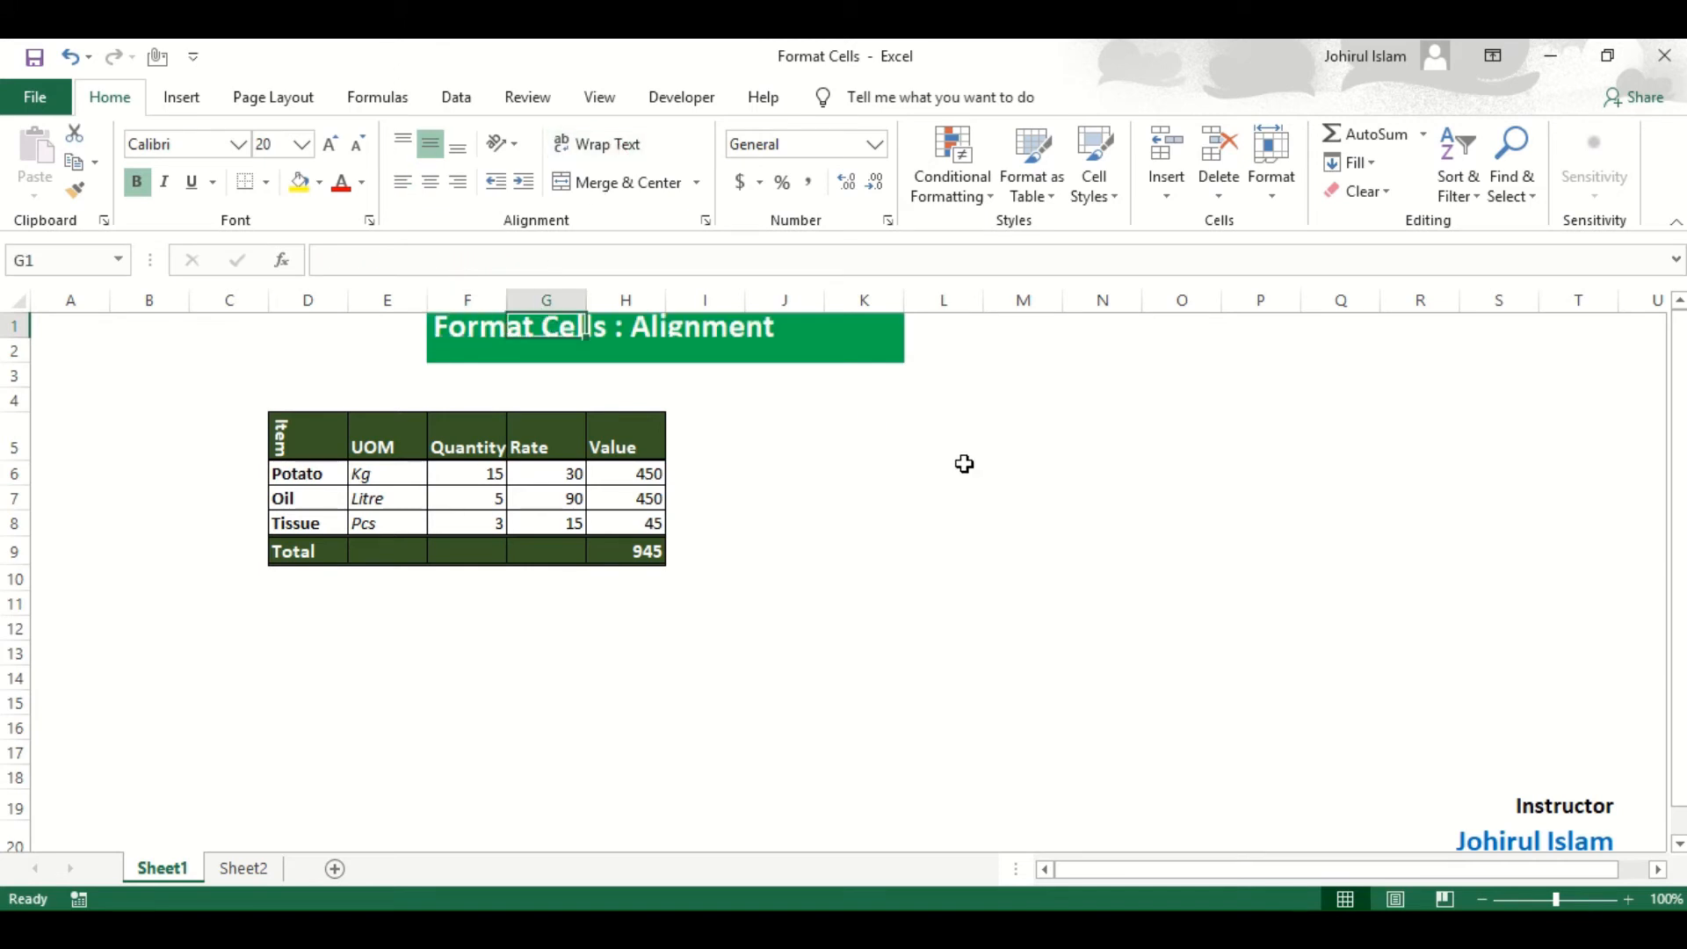
type("johirul")
key("Return")
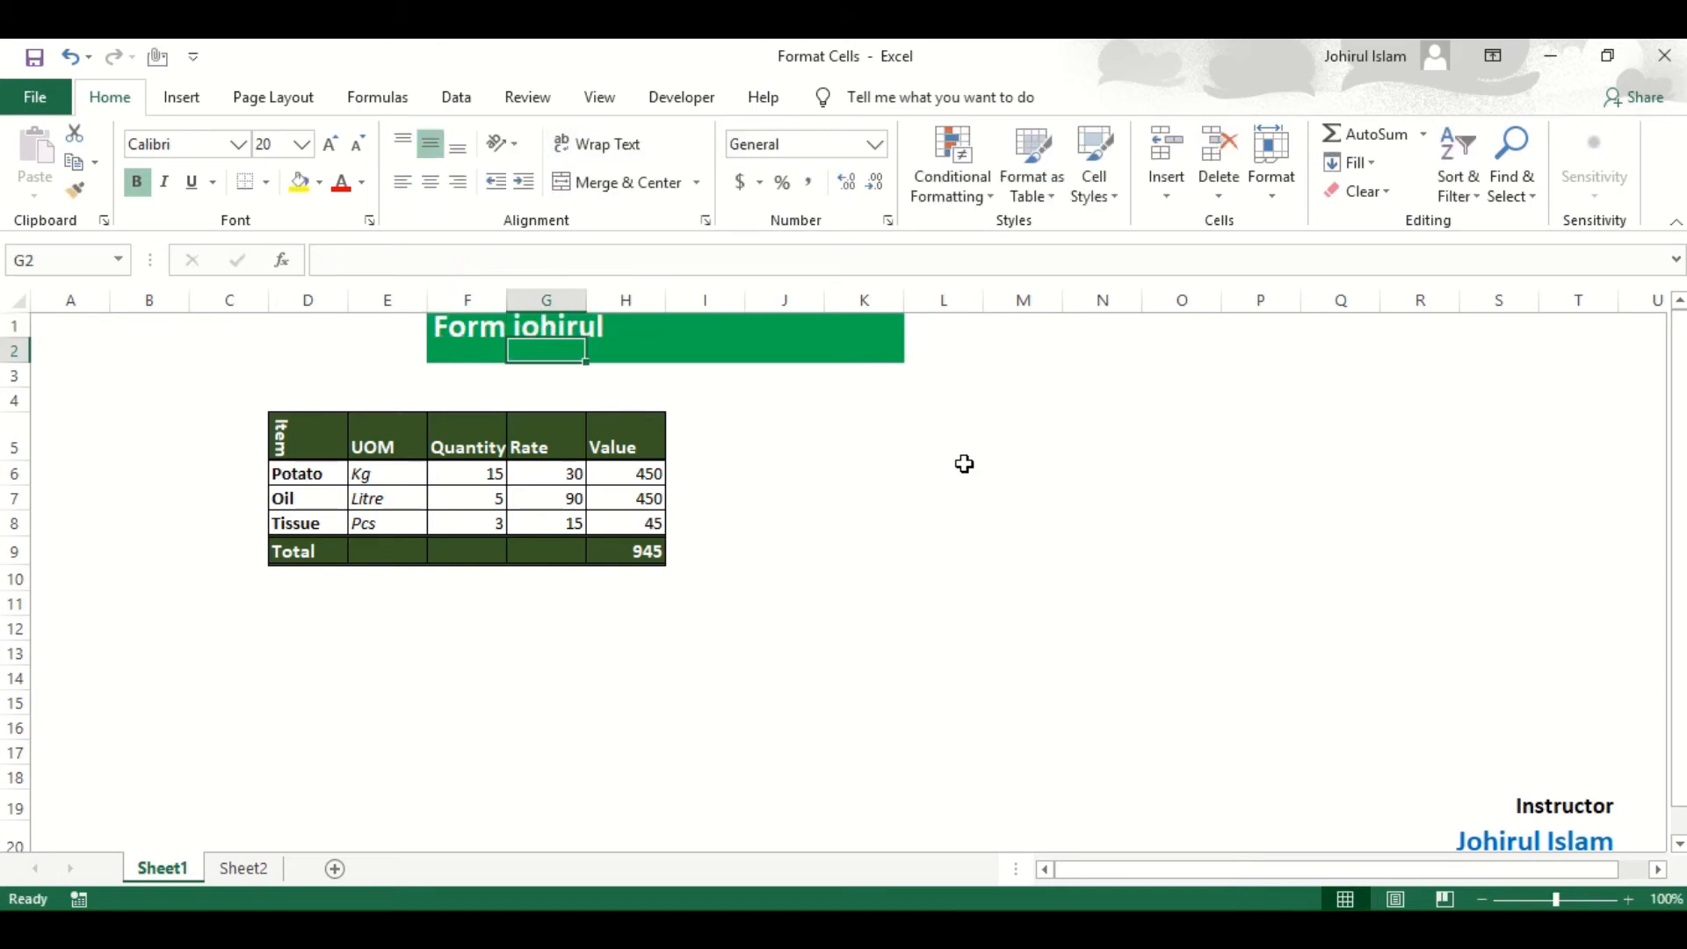
Step: Wrap the title text in F1, widen column F slightly and autofit the height of row 1
key("Up")
key("Left")
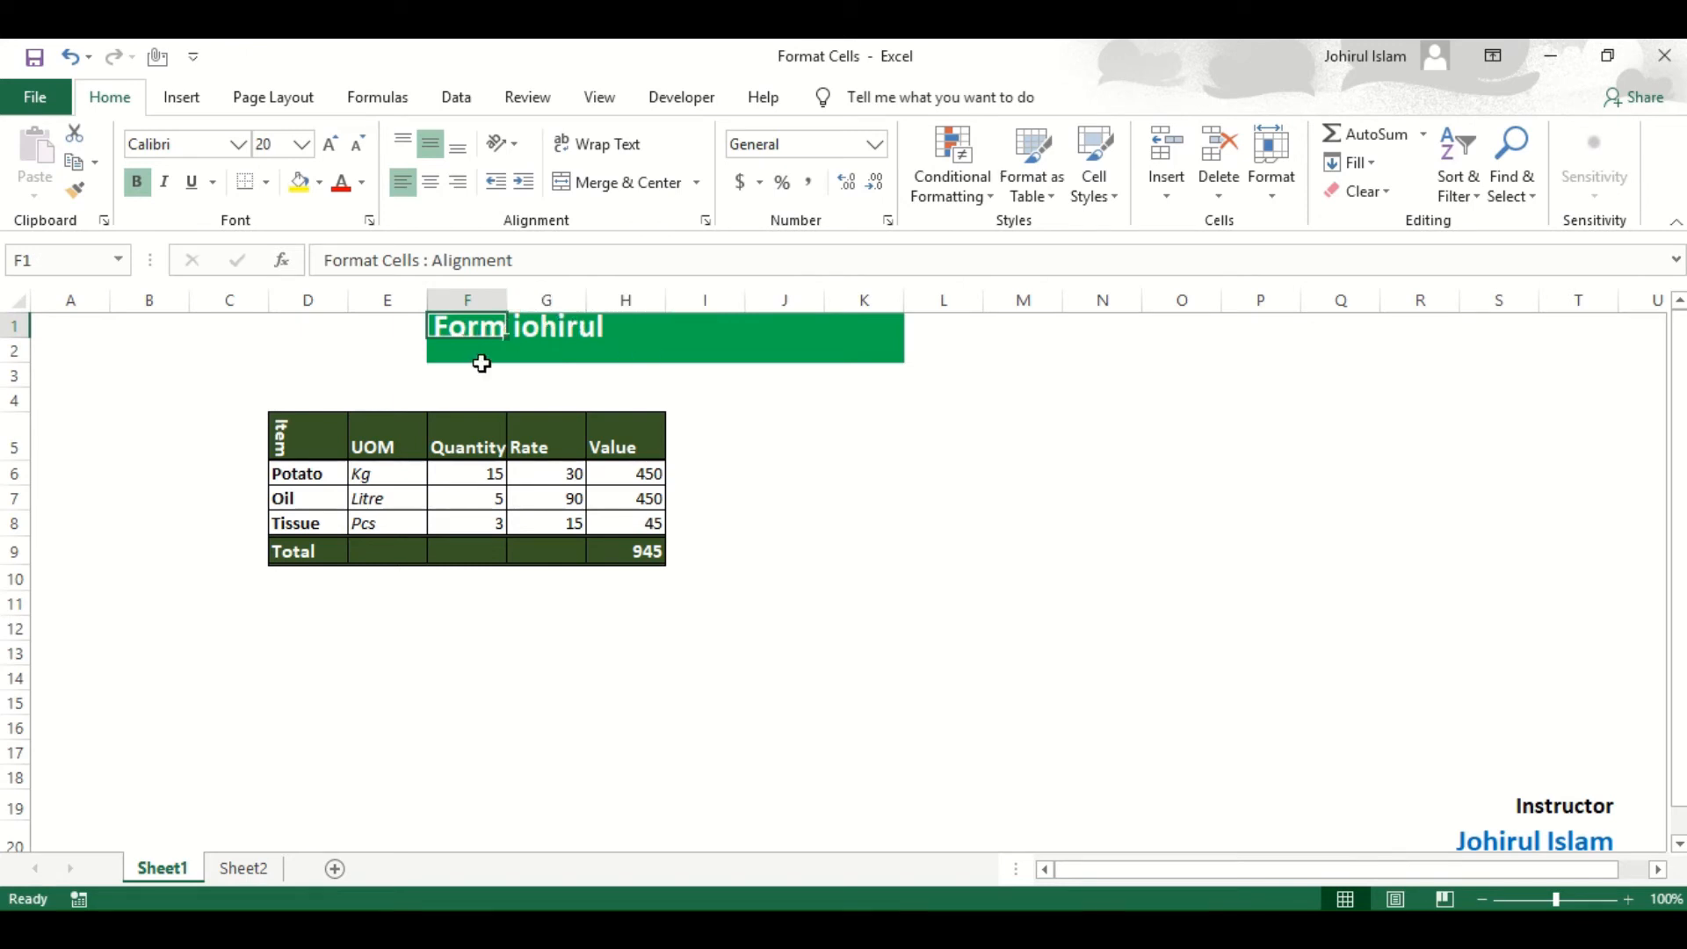
left_click(608, 158)
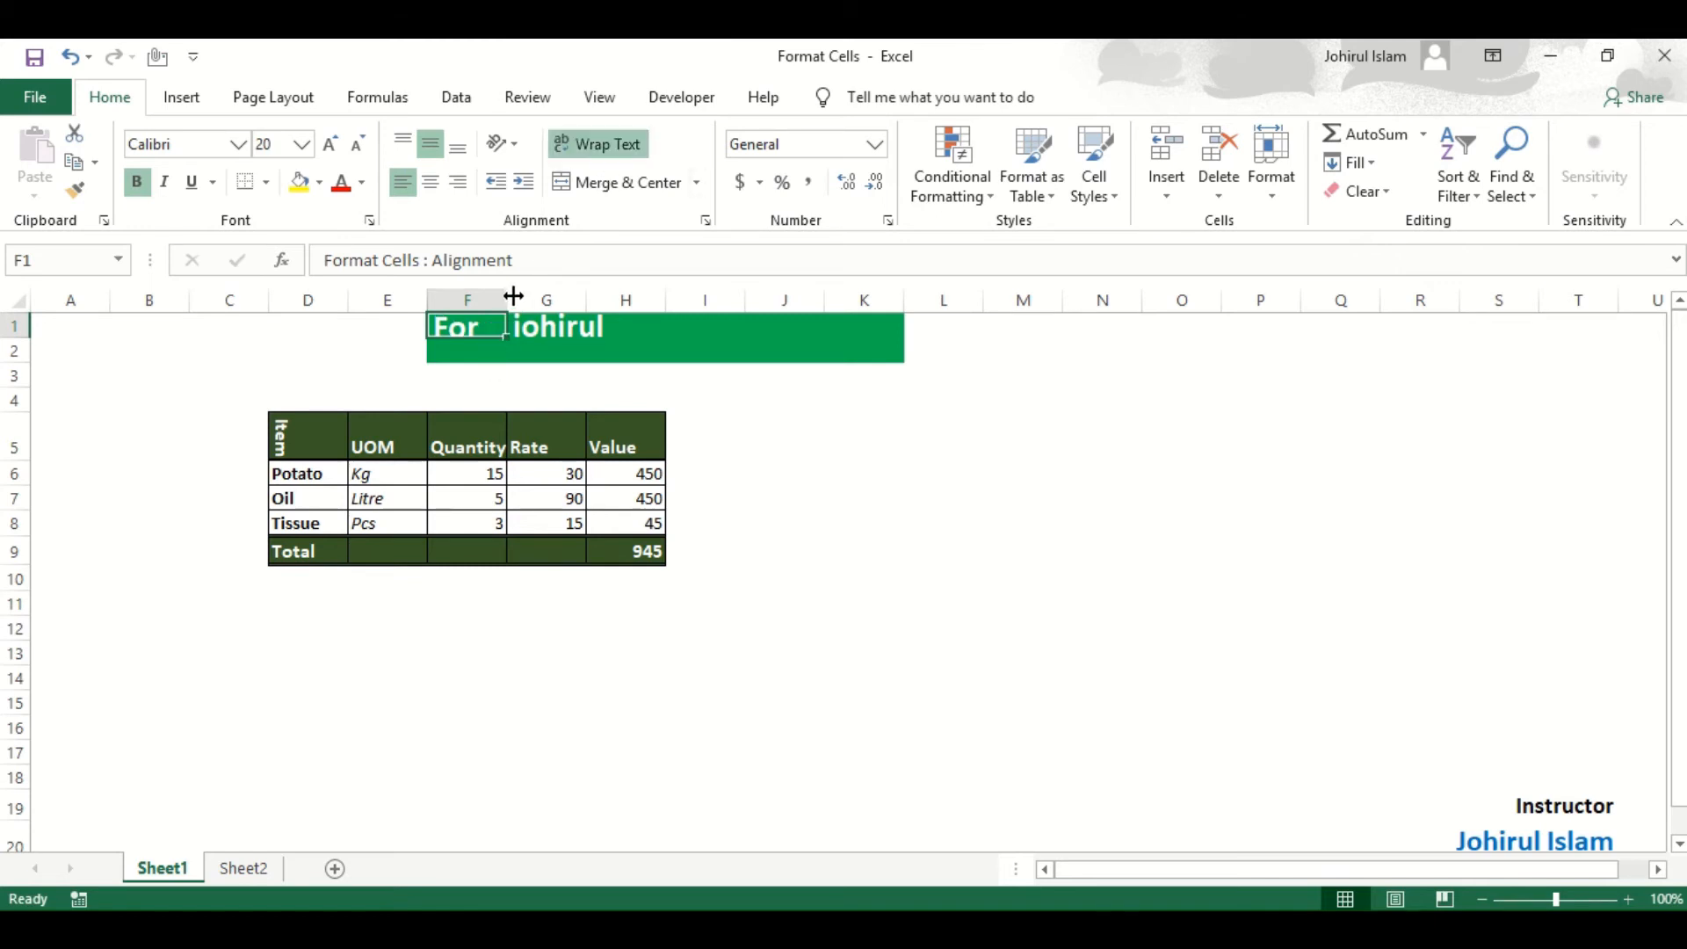
left_click_drag(514, 297, 520, 297)
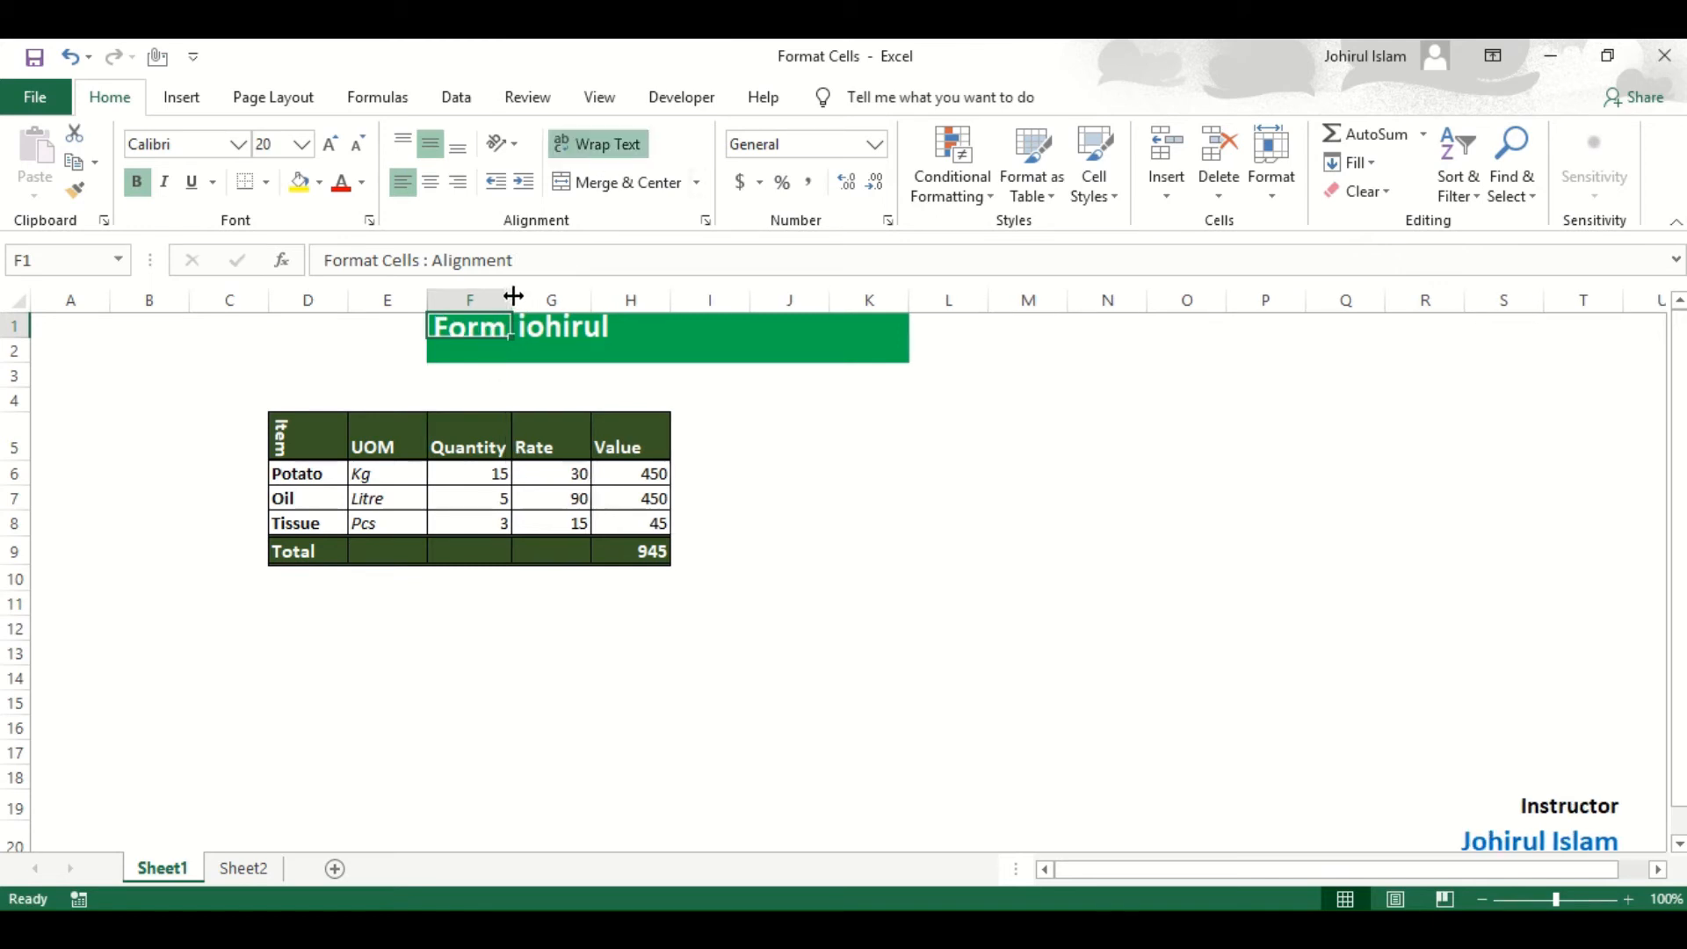
left_click_drag(19, 333, 20, 333)
double_click(12, 332)
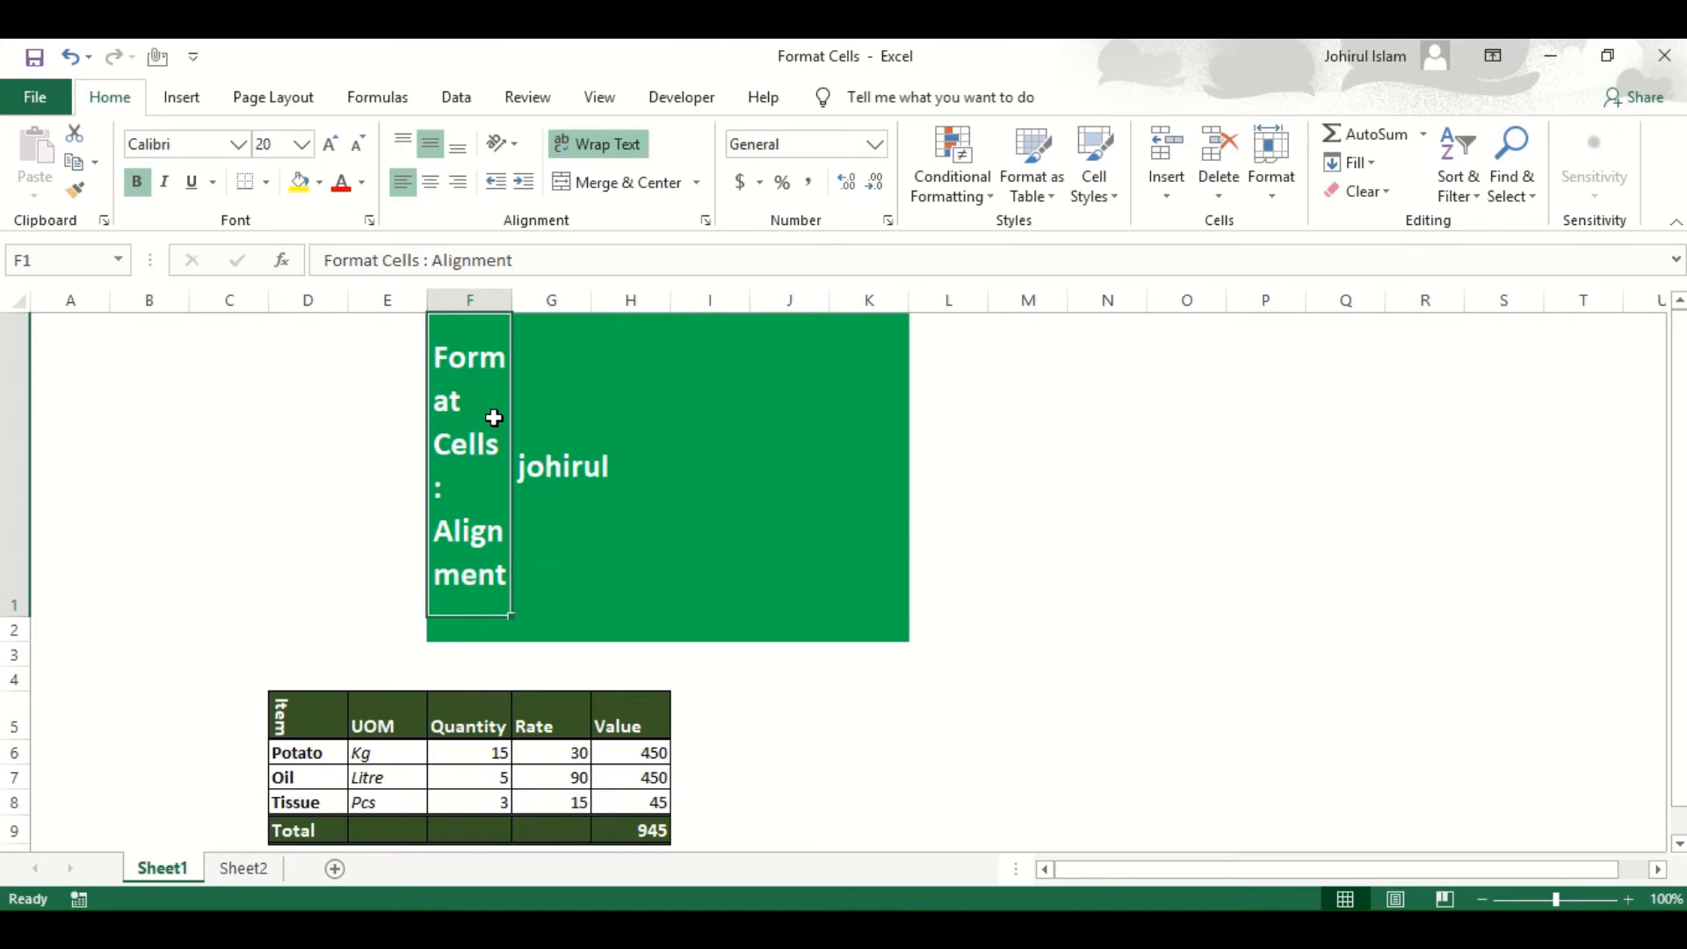
Step: Undo the row height, column width and wrapping changes and the G1 entry, ending with title cell F1 selected
key("ctrl+z")
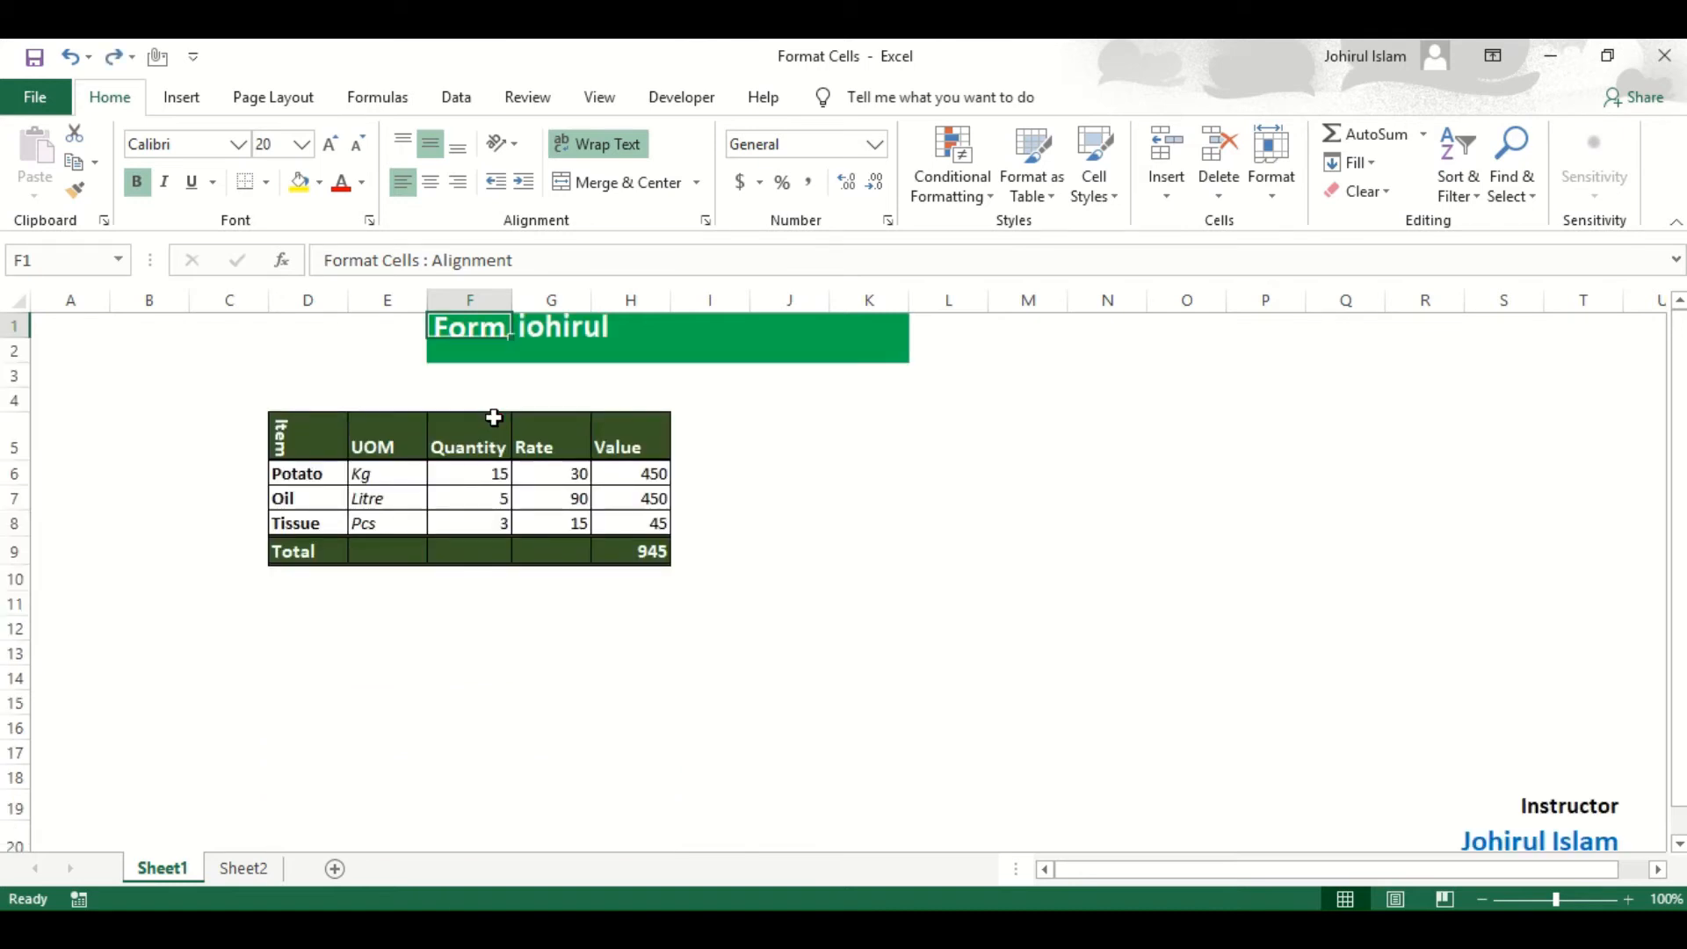
key("ctrl+z")
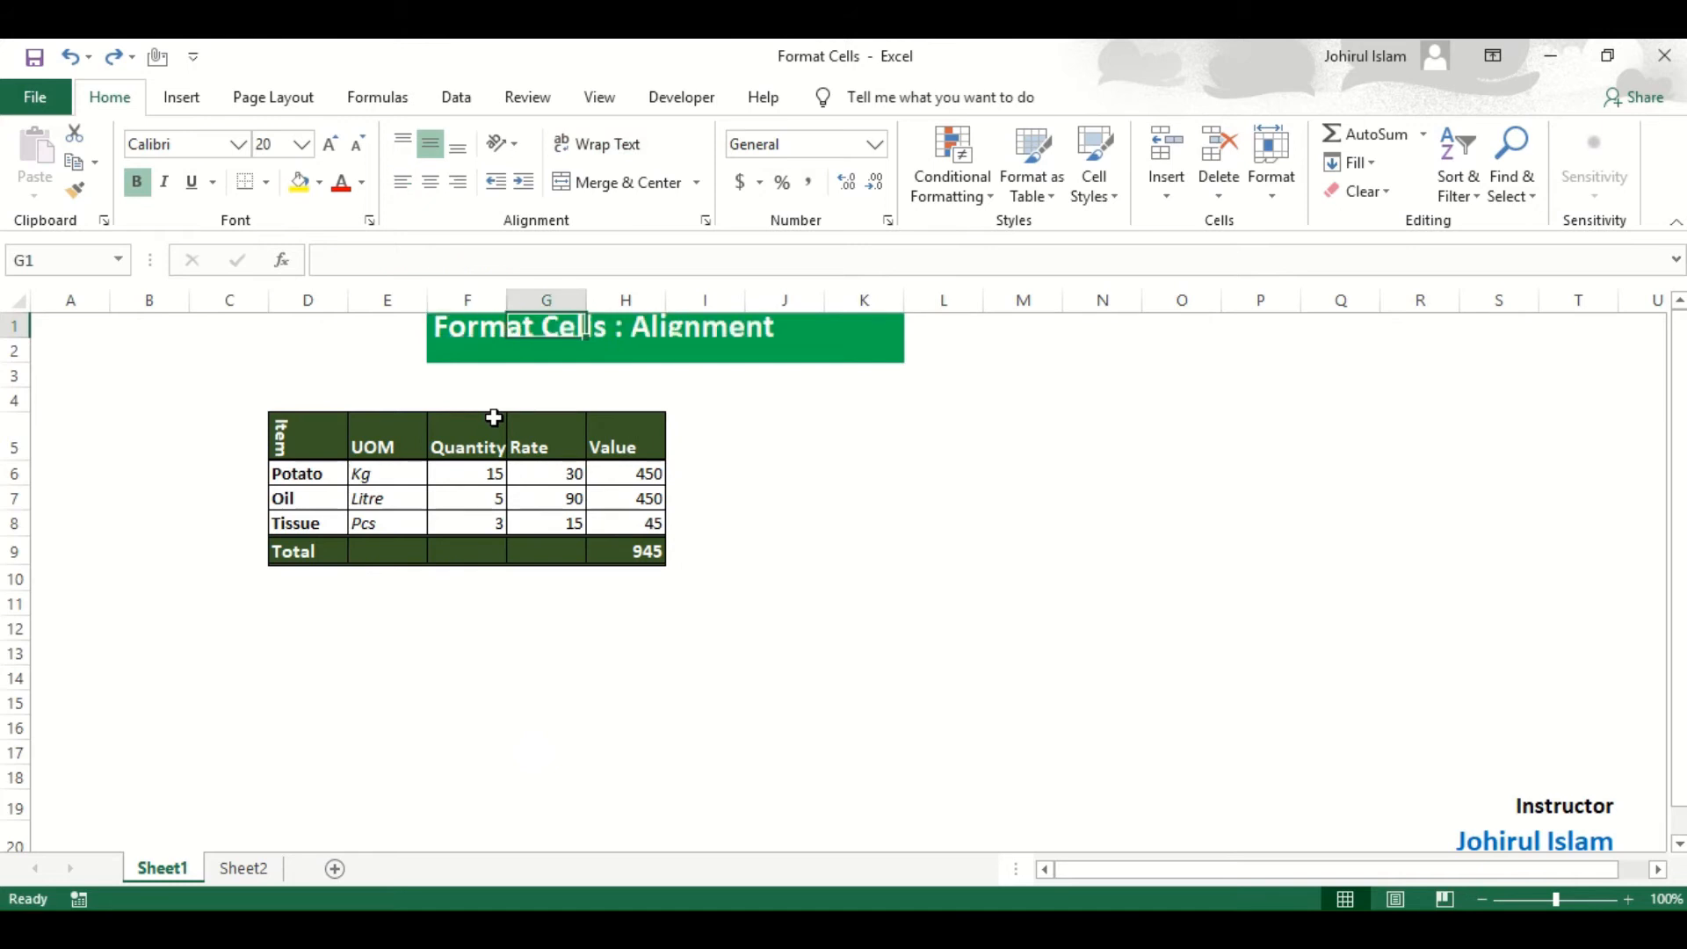
left_click(478, 330)
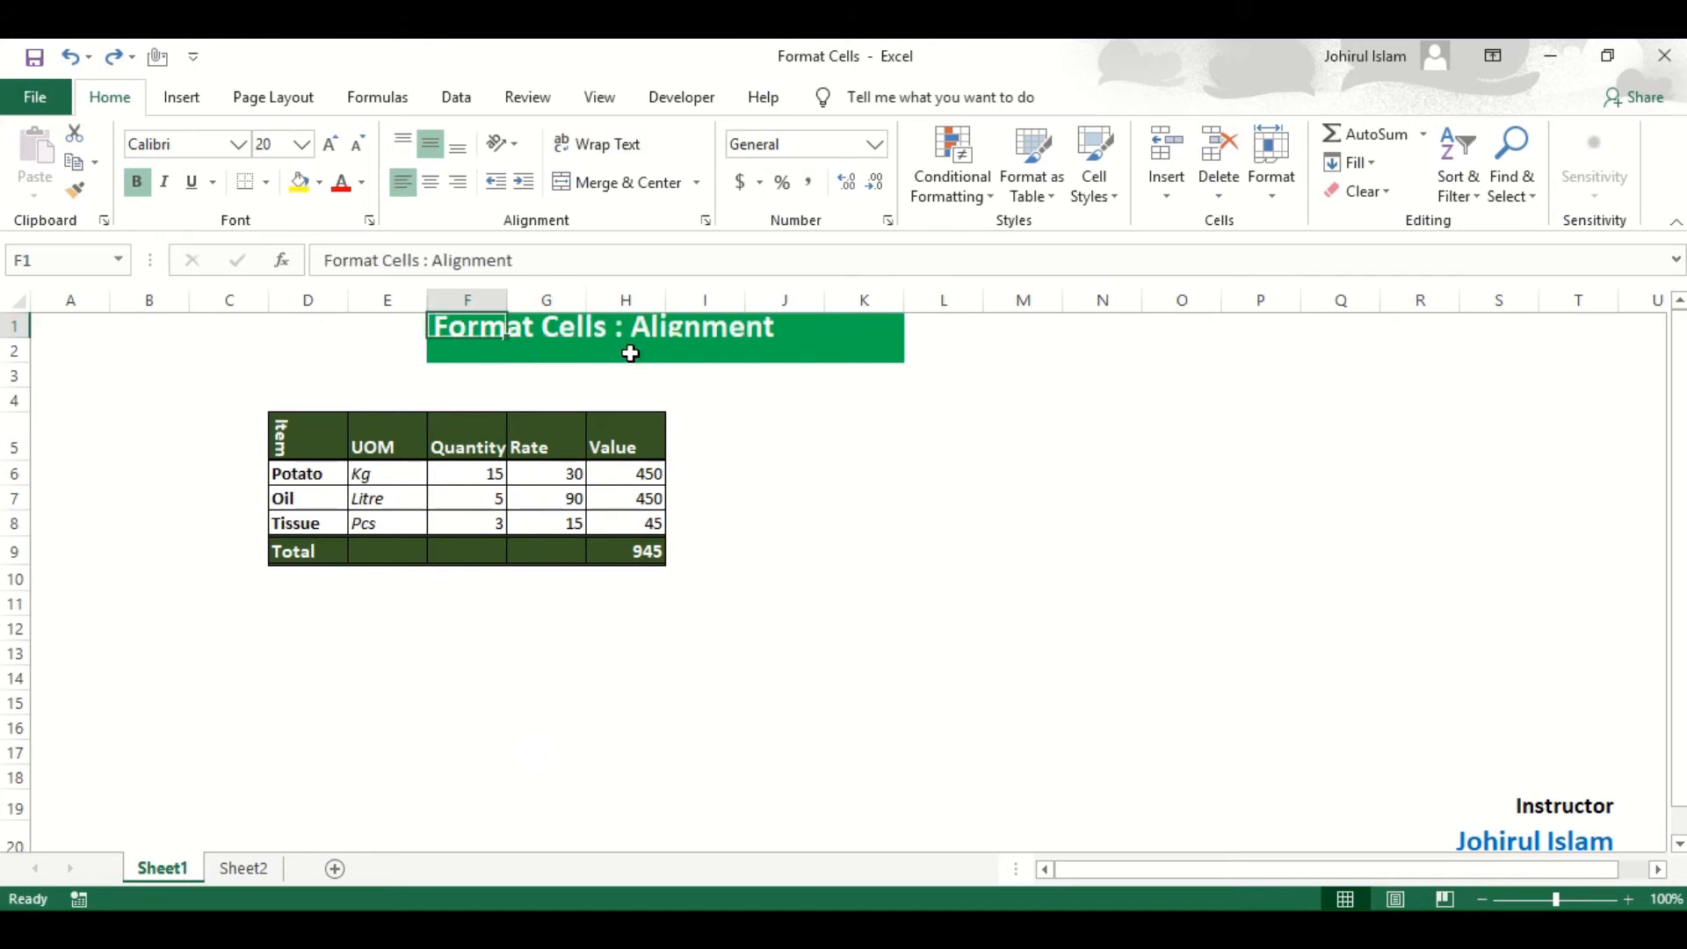
left_click(621, 446)
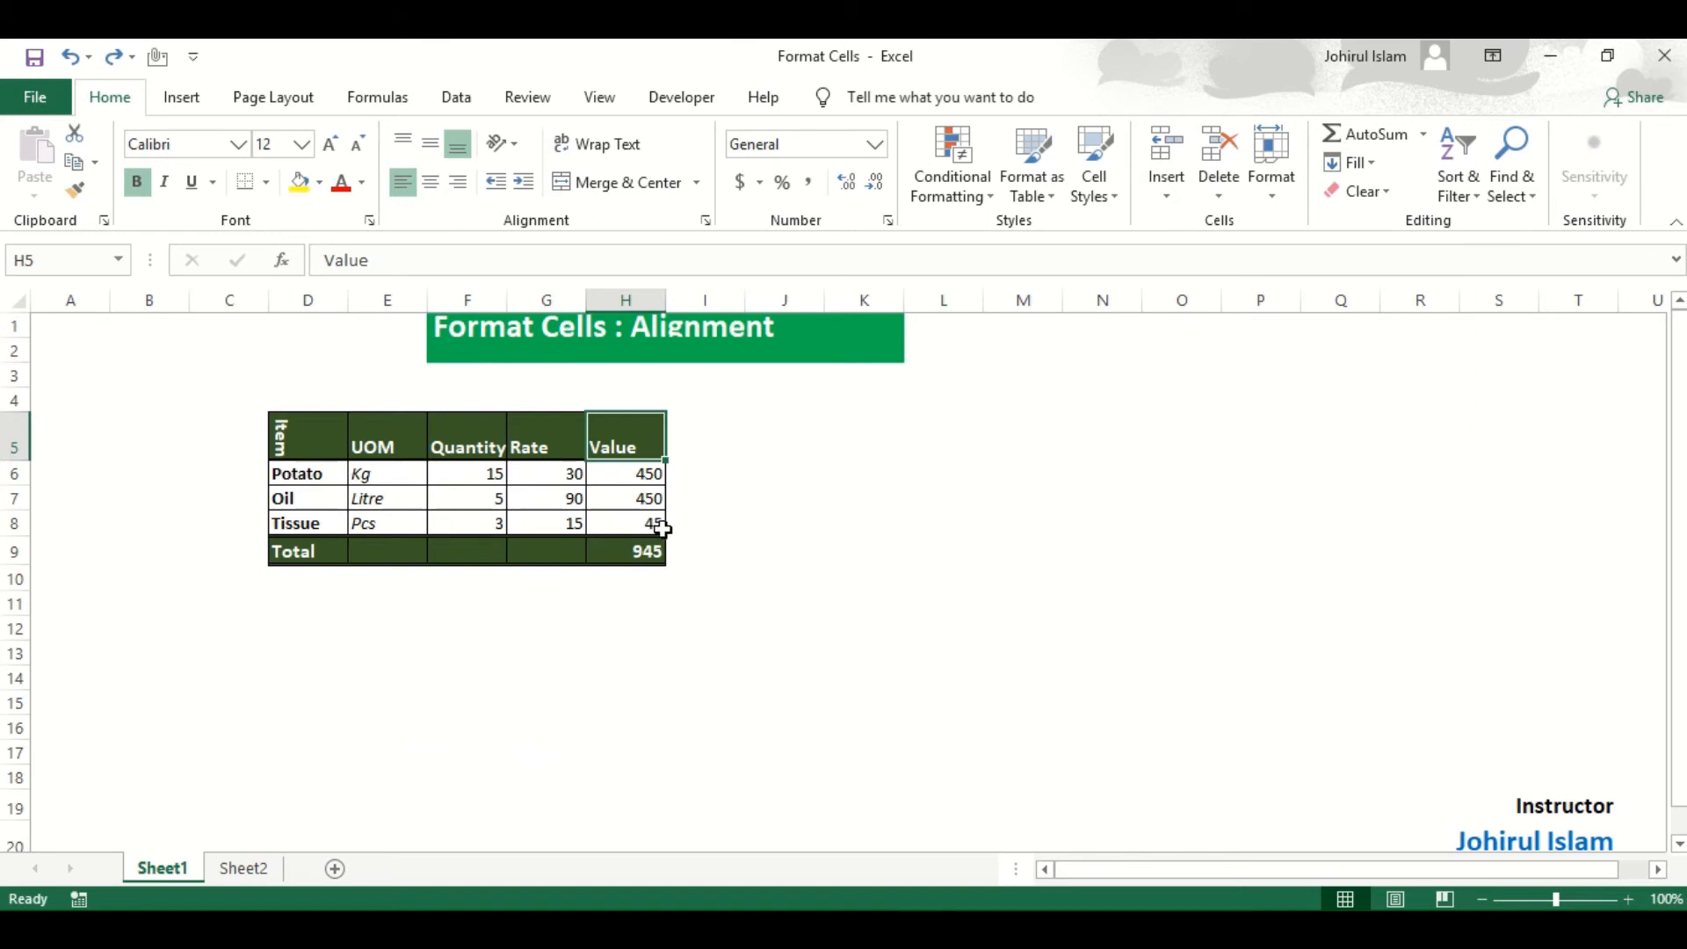
left_click(479, 327)
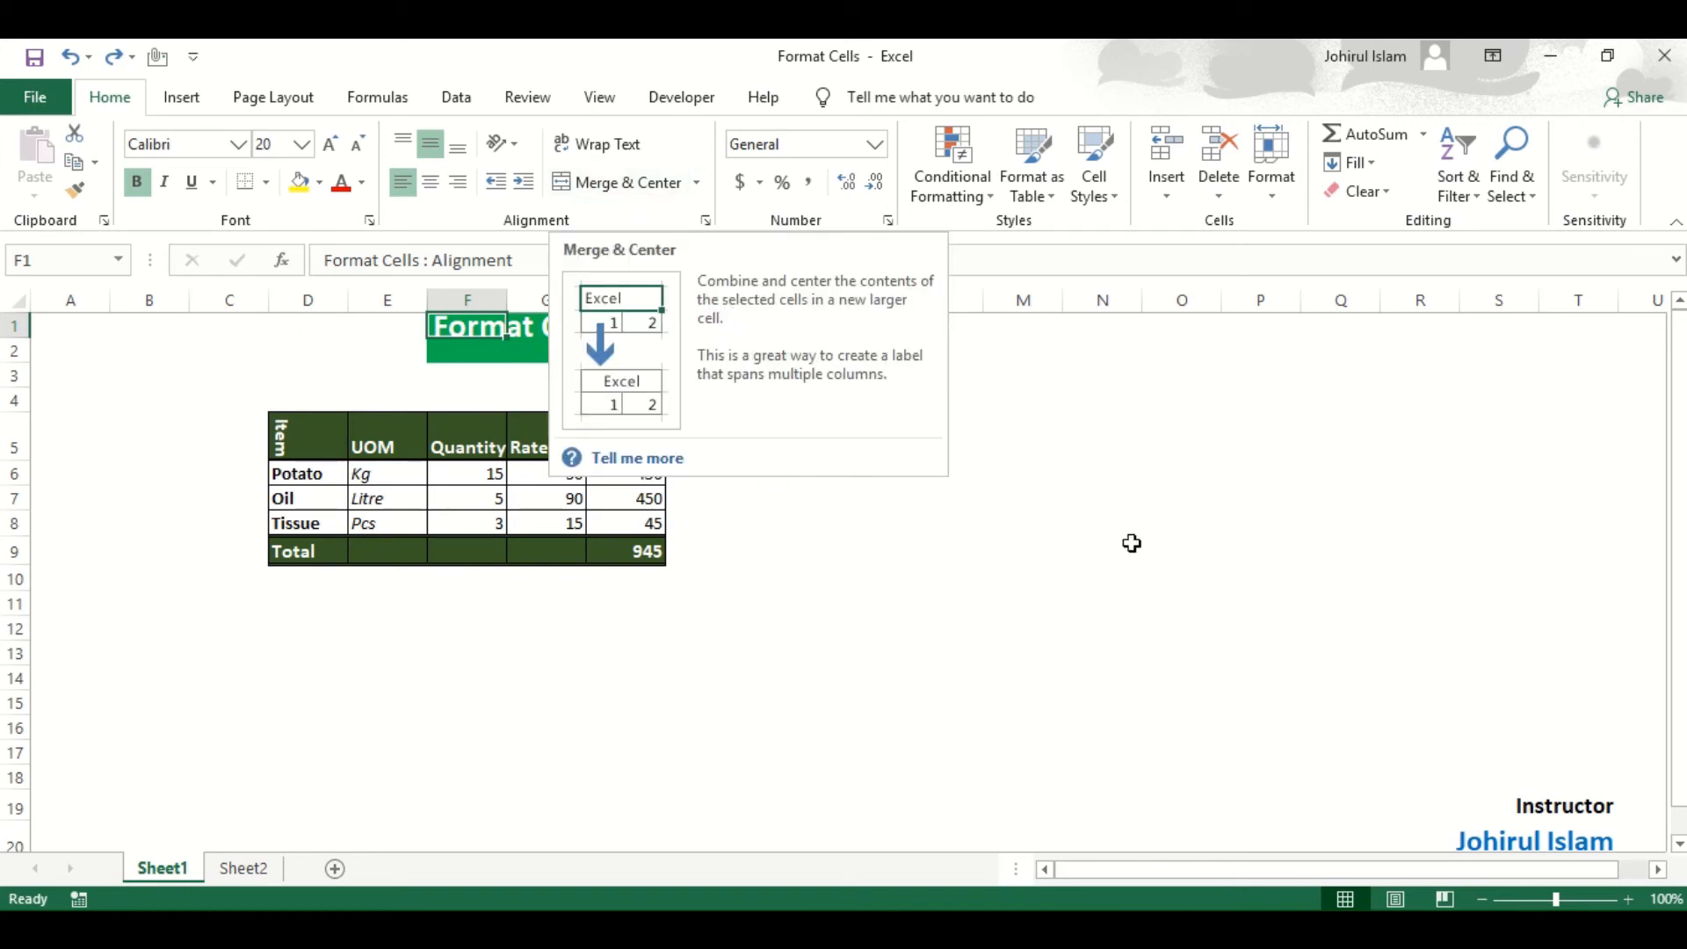
left_click(1094, 448)
left_click_drag(936, 440, 994, 440)
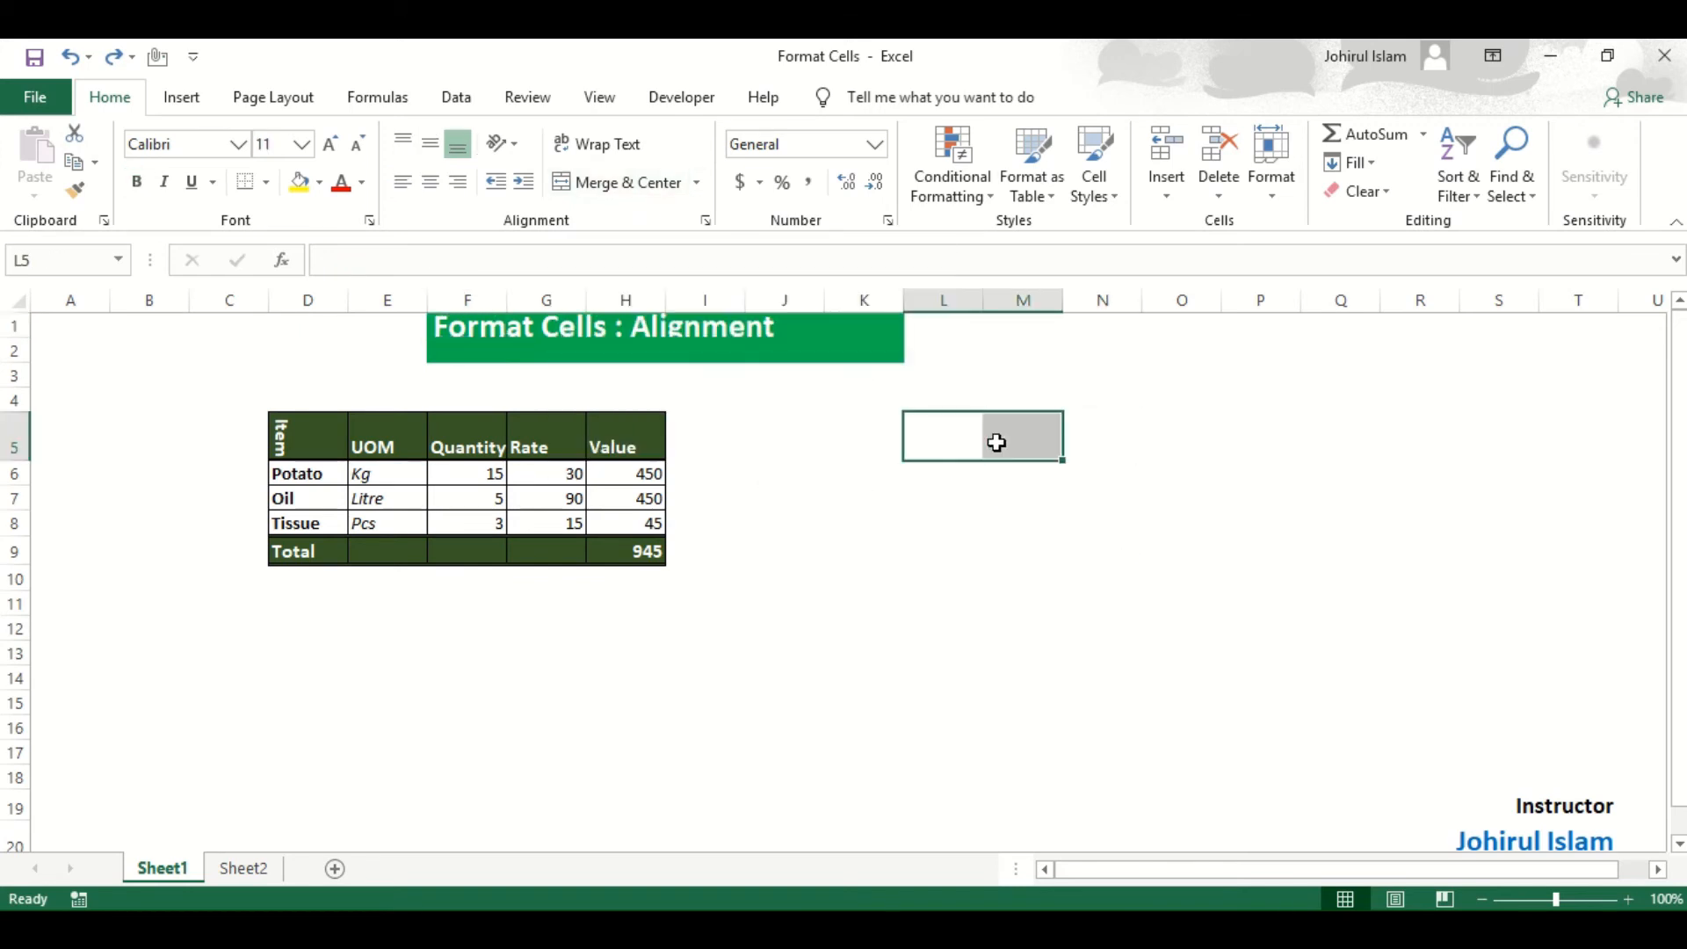
left_click(447, 318)
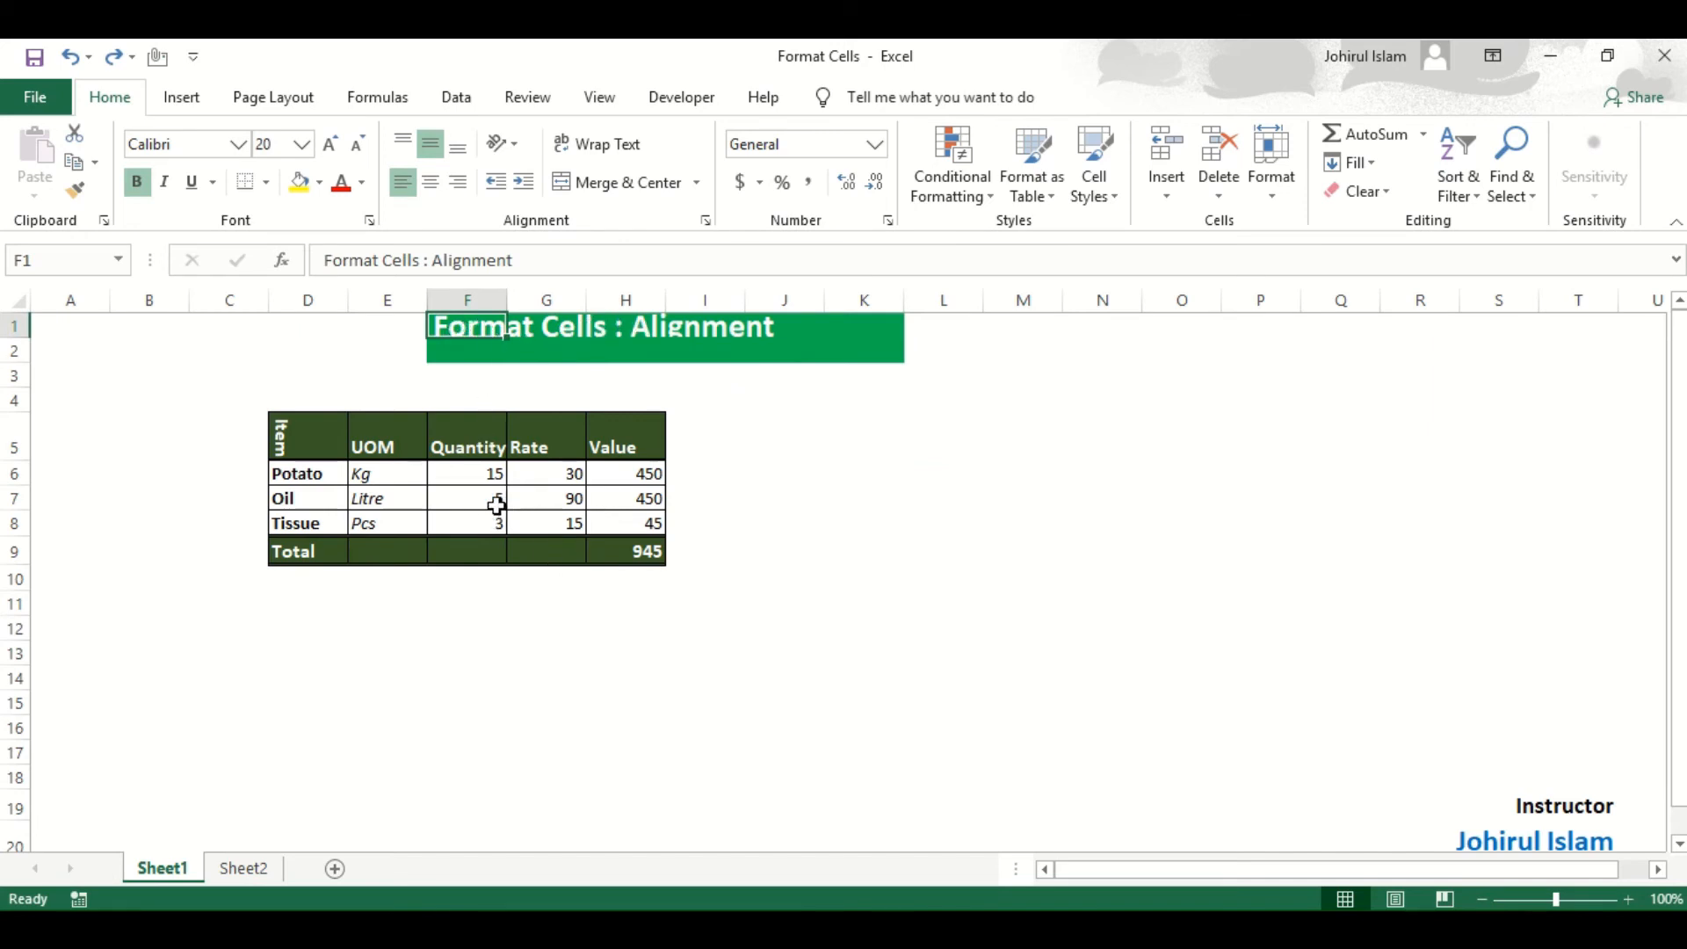
Step: Apply Merge & Center to the green title range F1:K2
left_click_drag(478, 323, 856, 352)
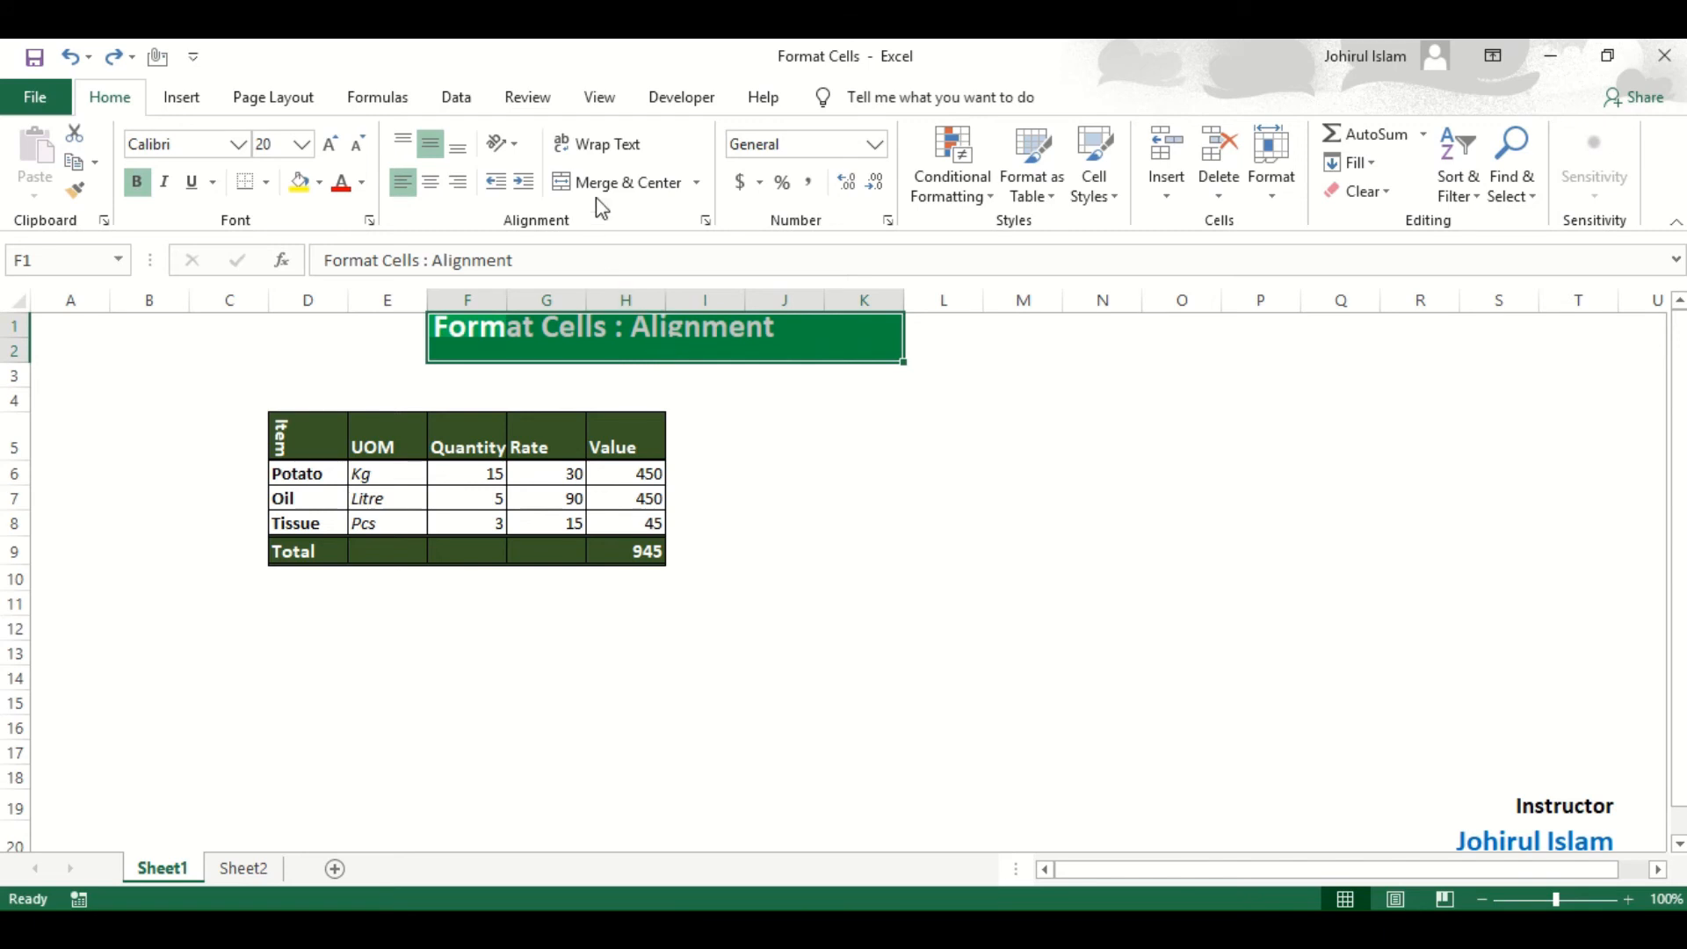
left_click(697, 183)
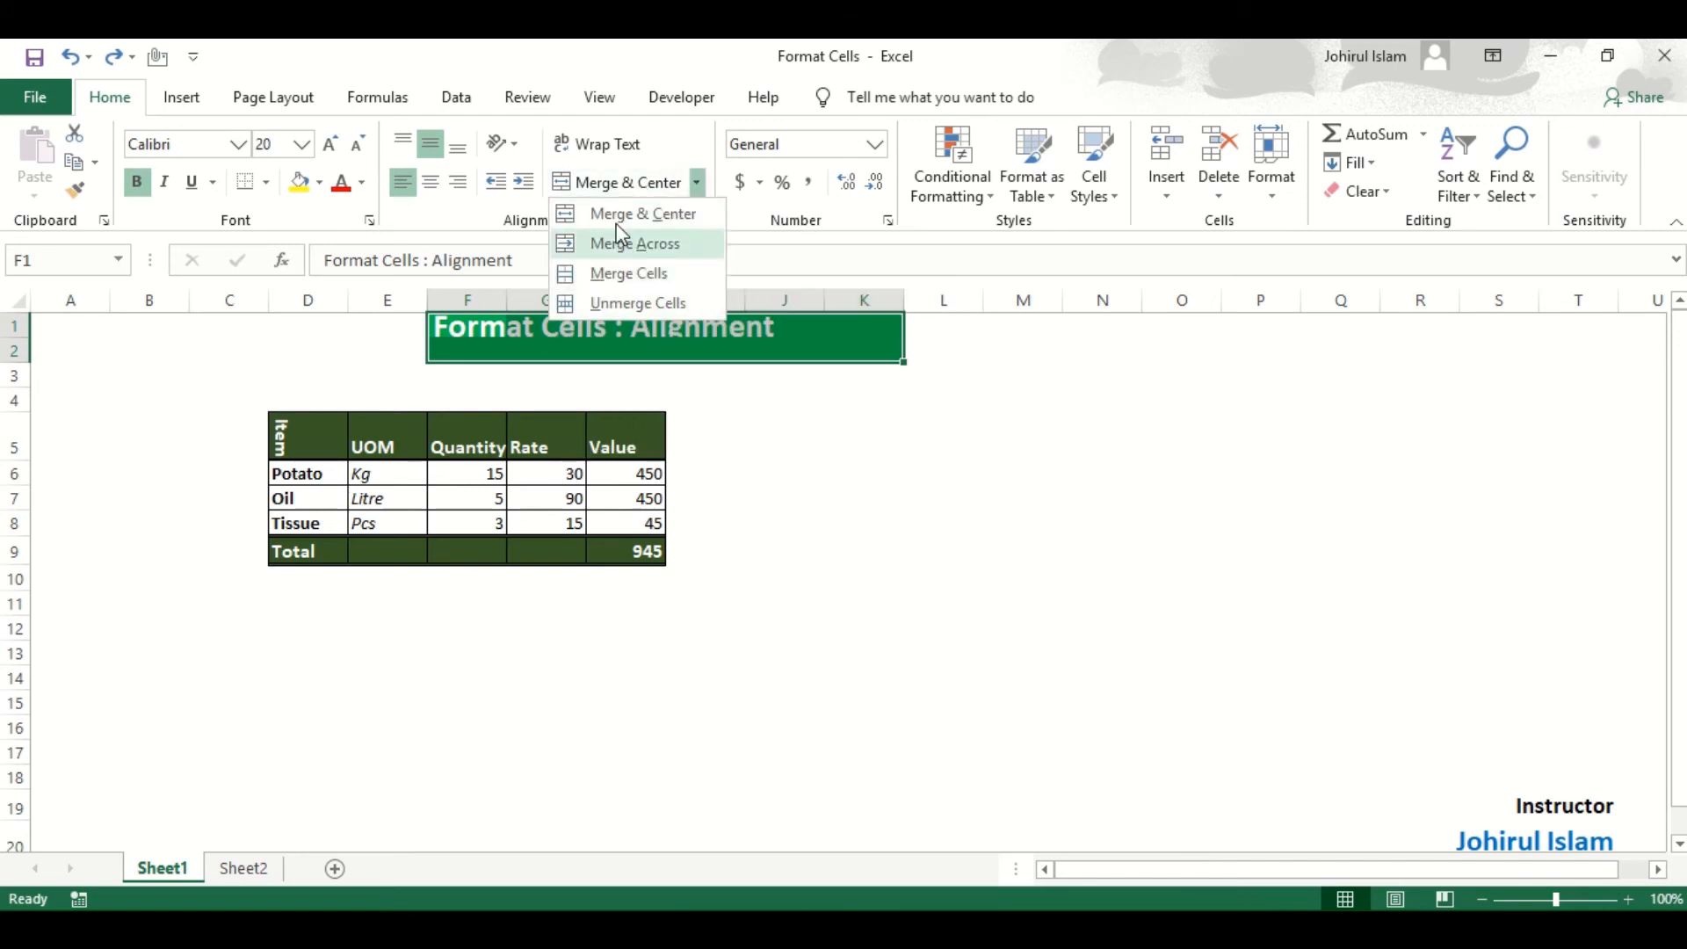
left_click(589, 183)
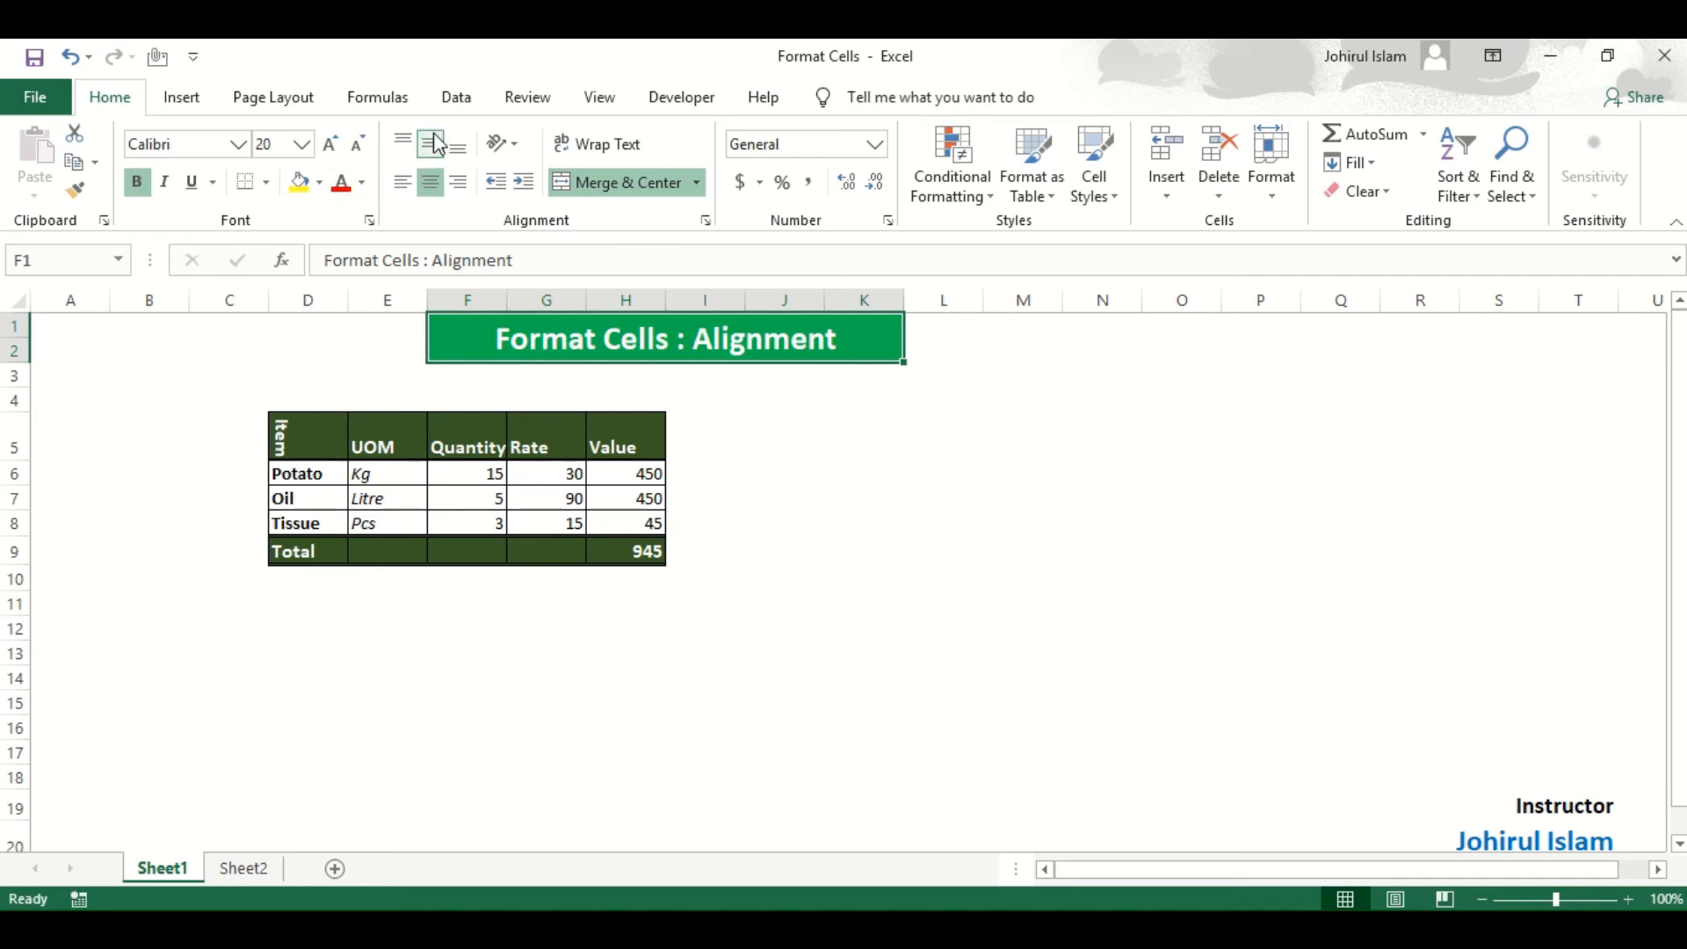
Step: Try Merge Across on the title range F1:K2, followed by Merge Cells on the same range
left_click(697, 182)
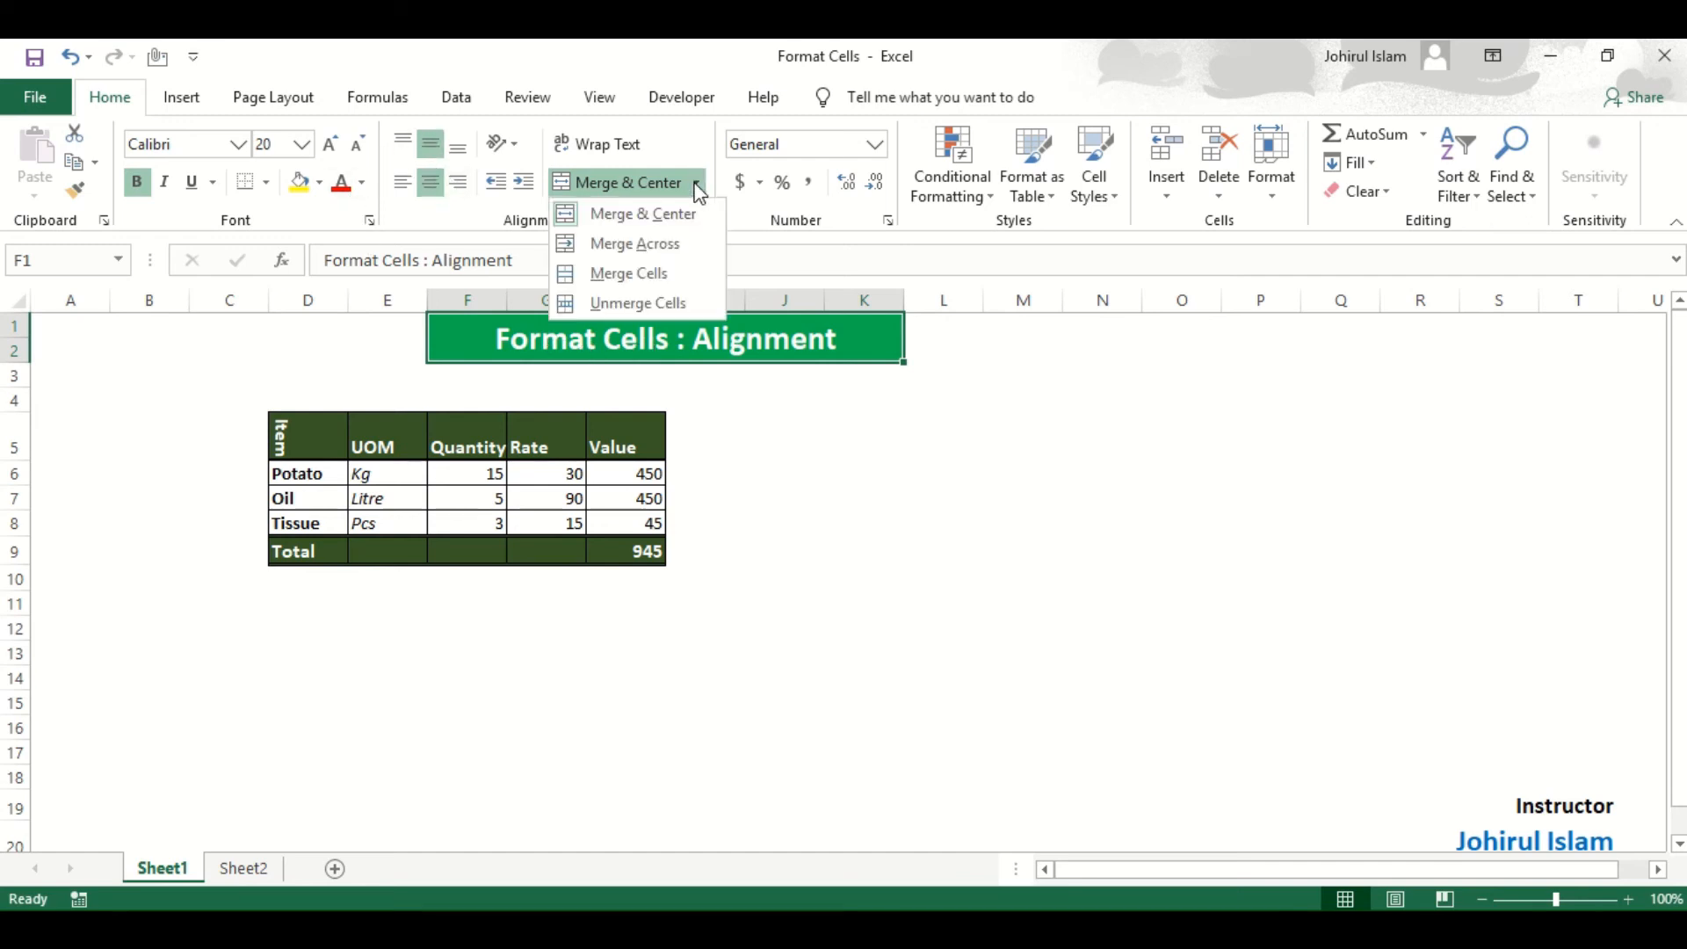
left_click(657, 255)
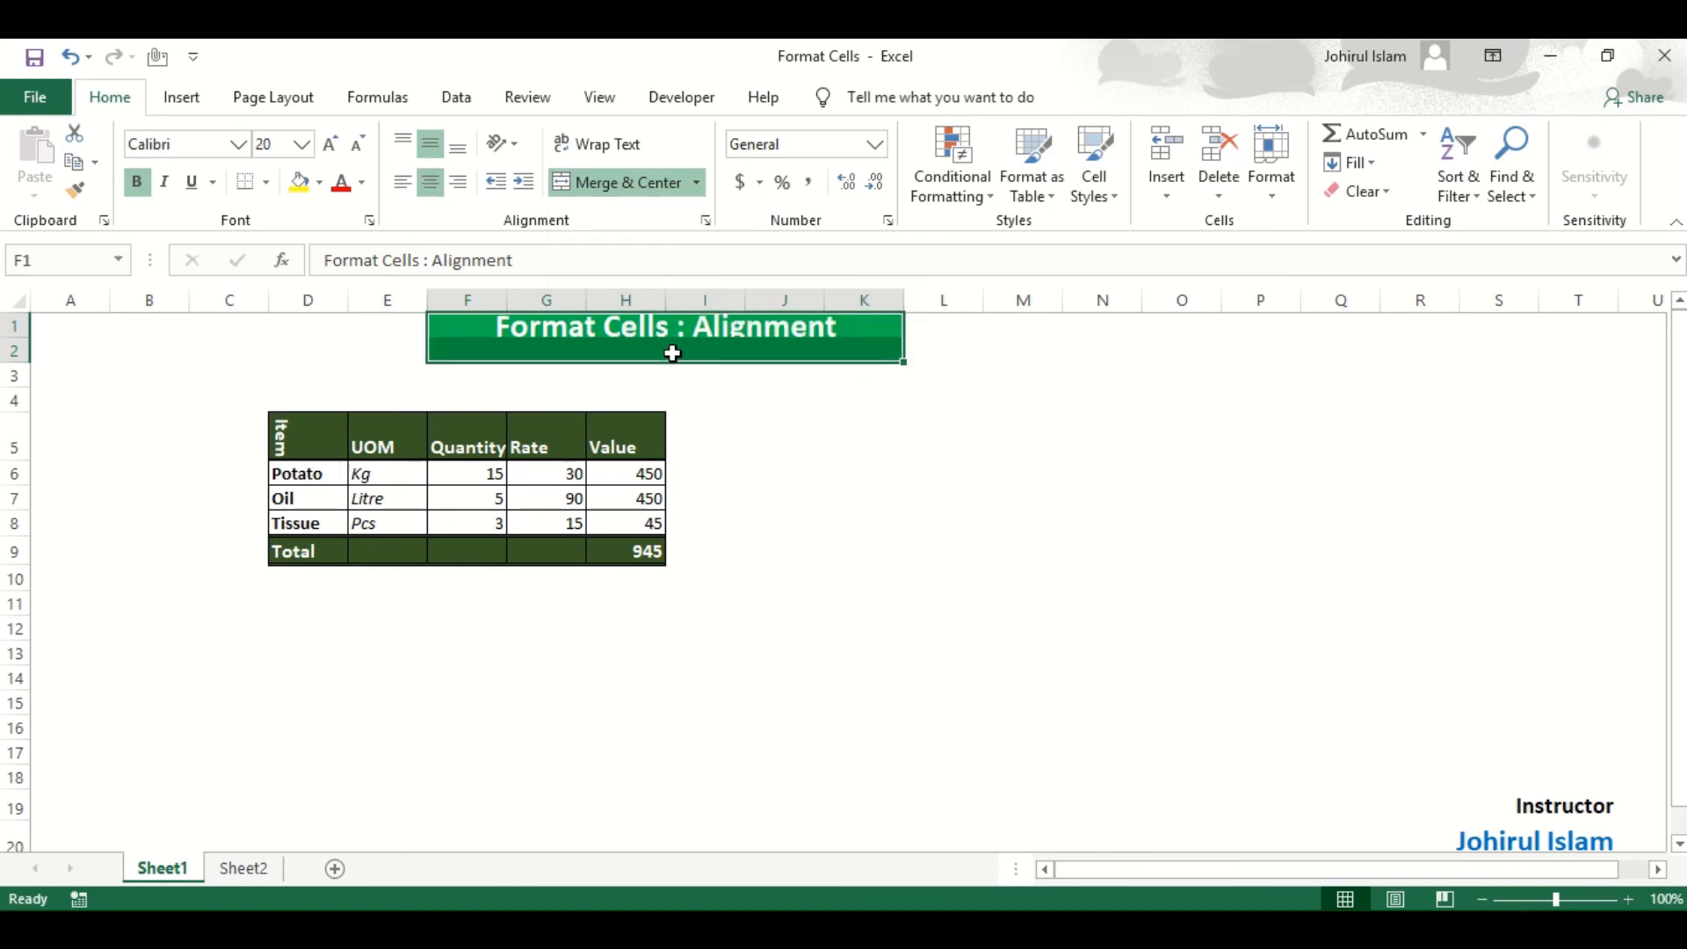
left_click(696, 182)
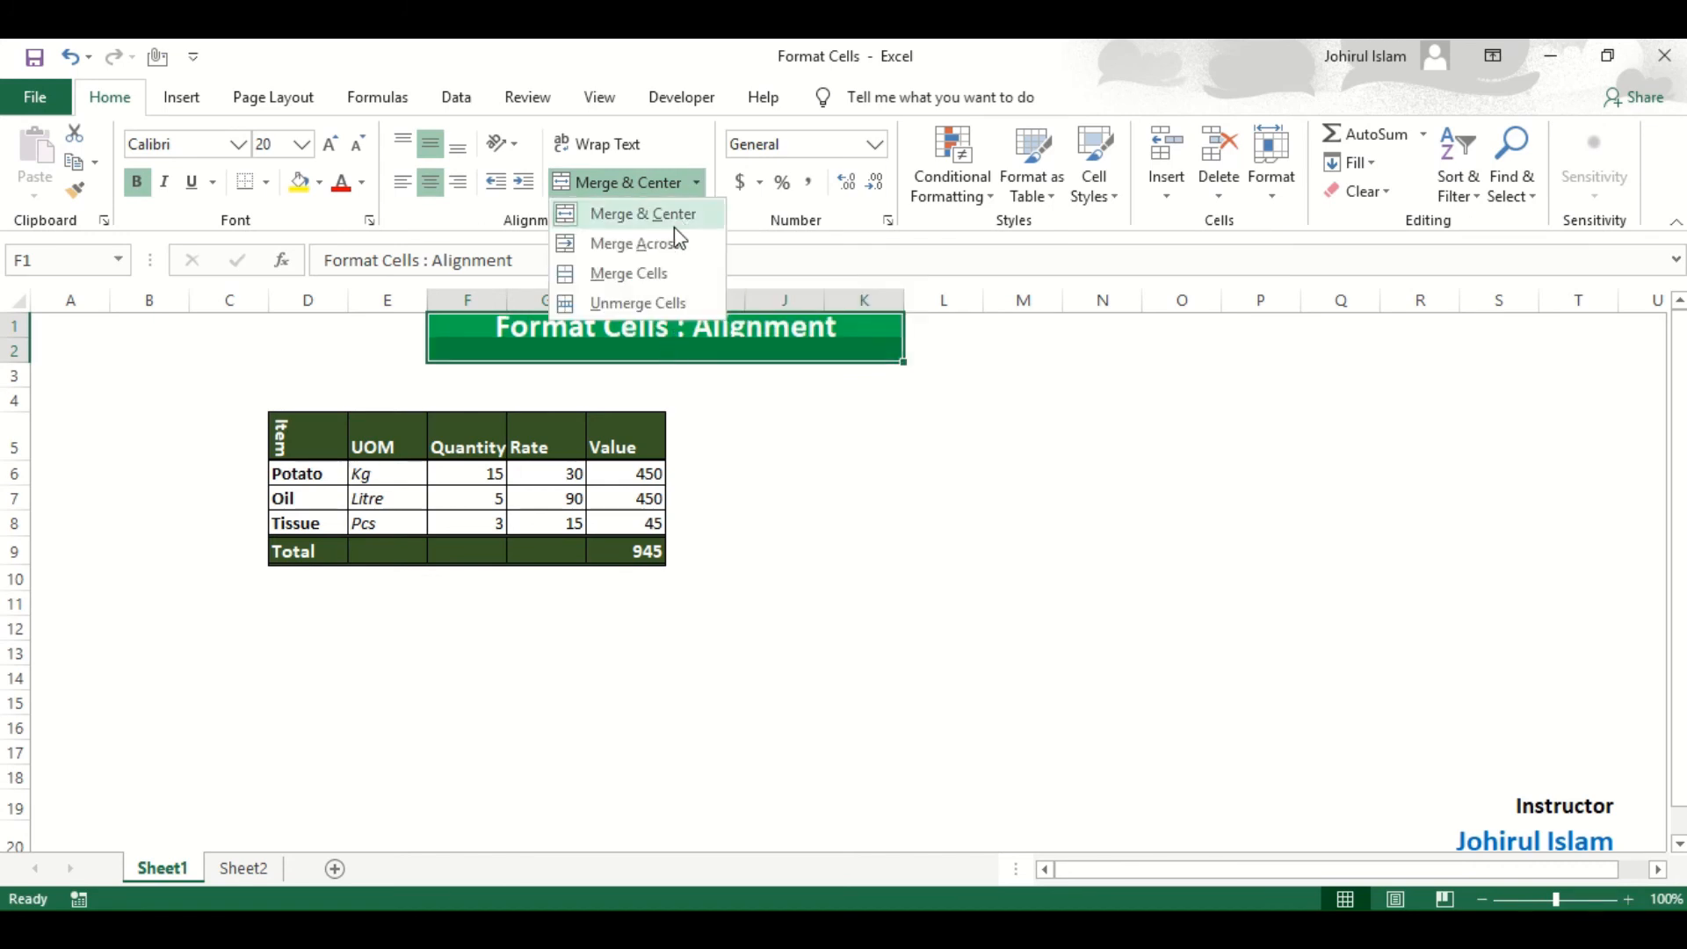
left_click(660, 284)
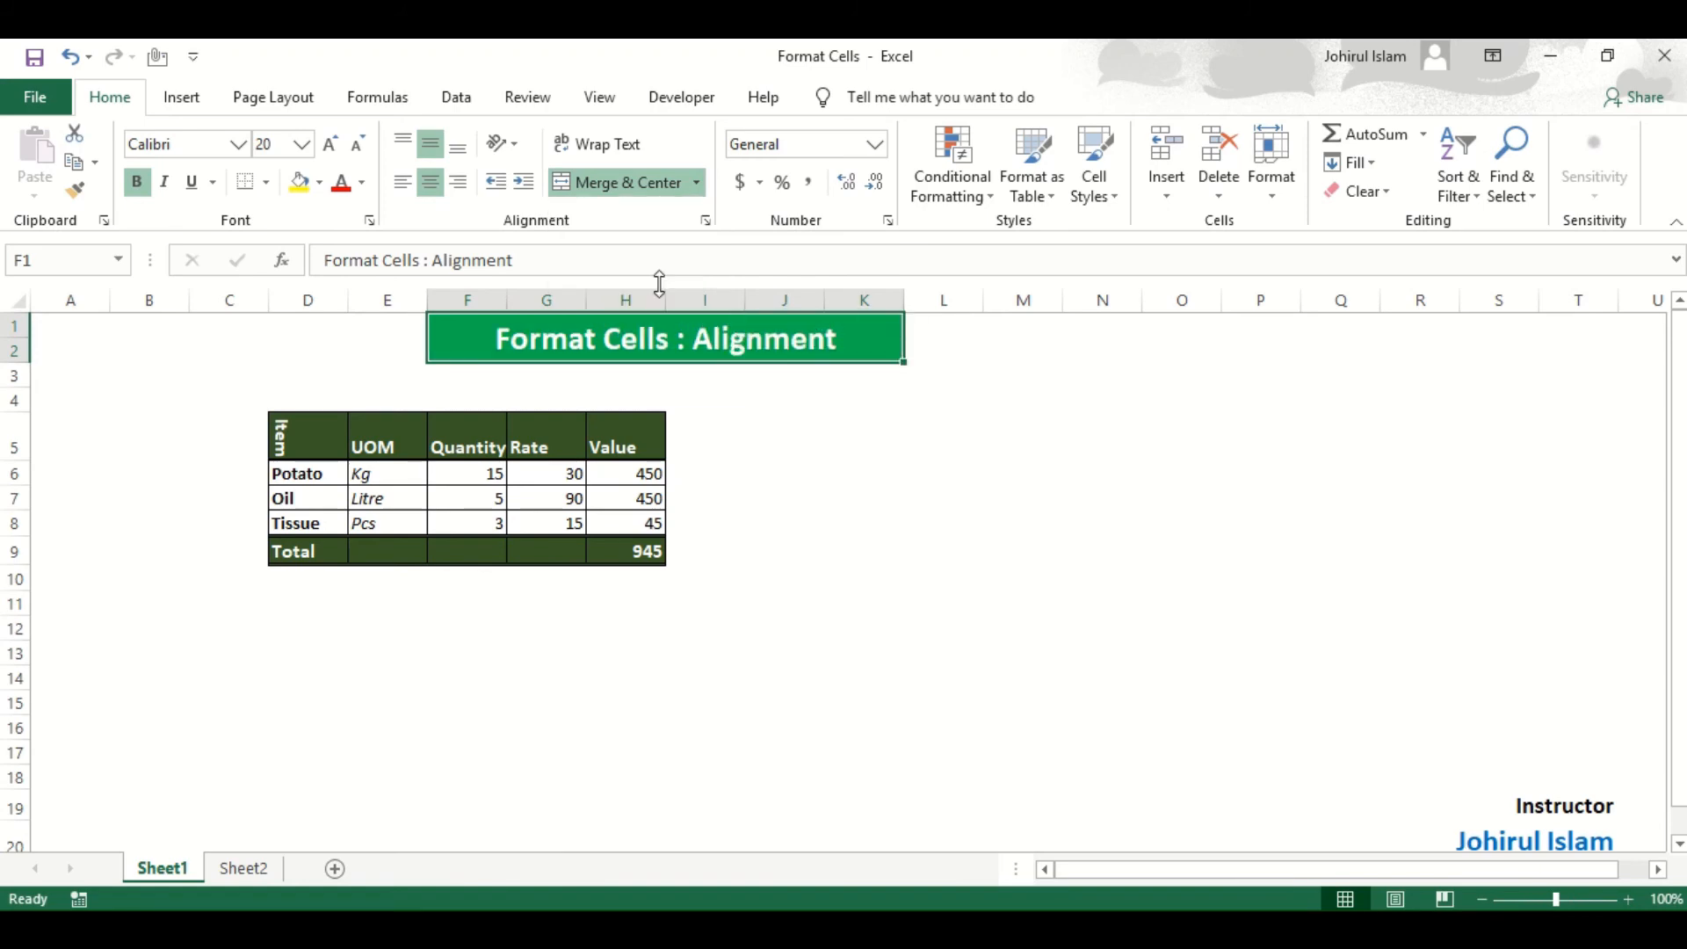
Step: Unmerge the title range F1:K2 and select several of its cells to check that each is separate
left_click(687, 180)
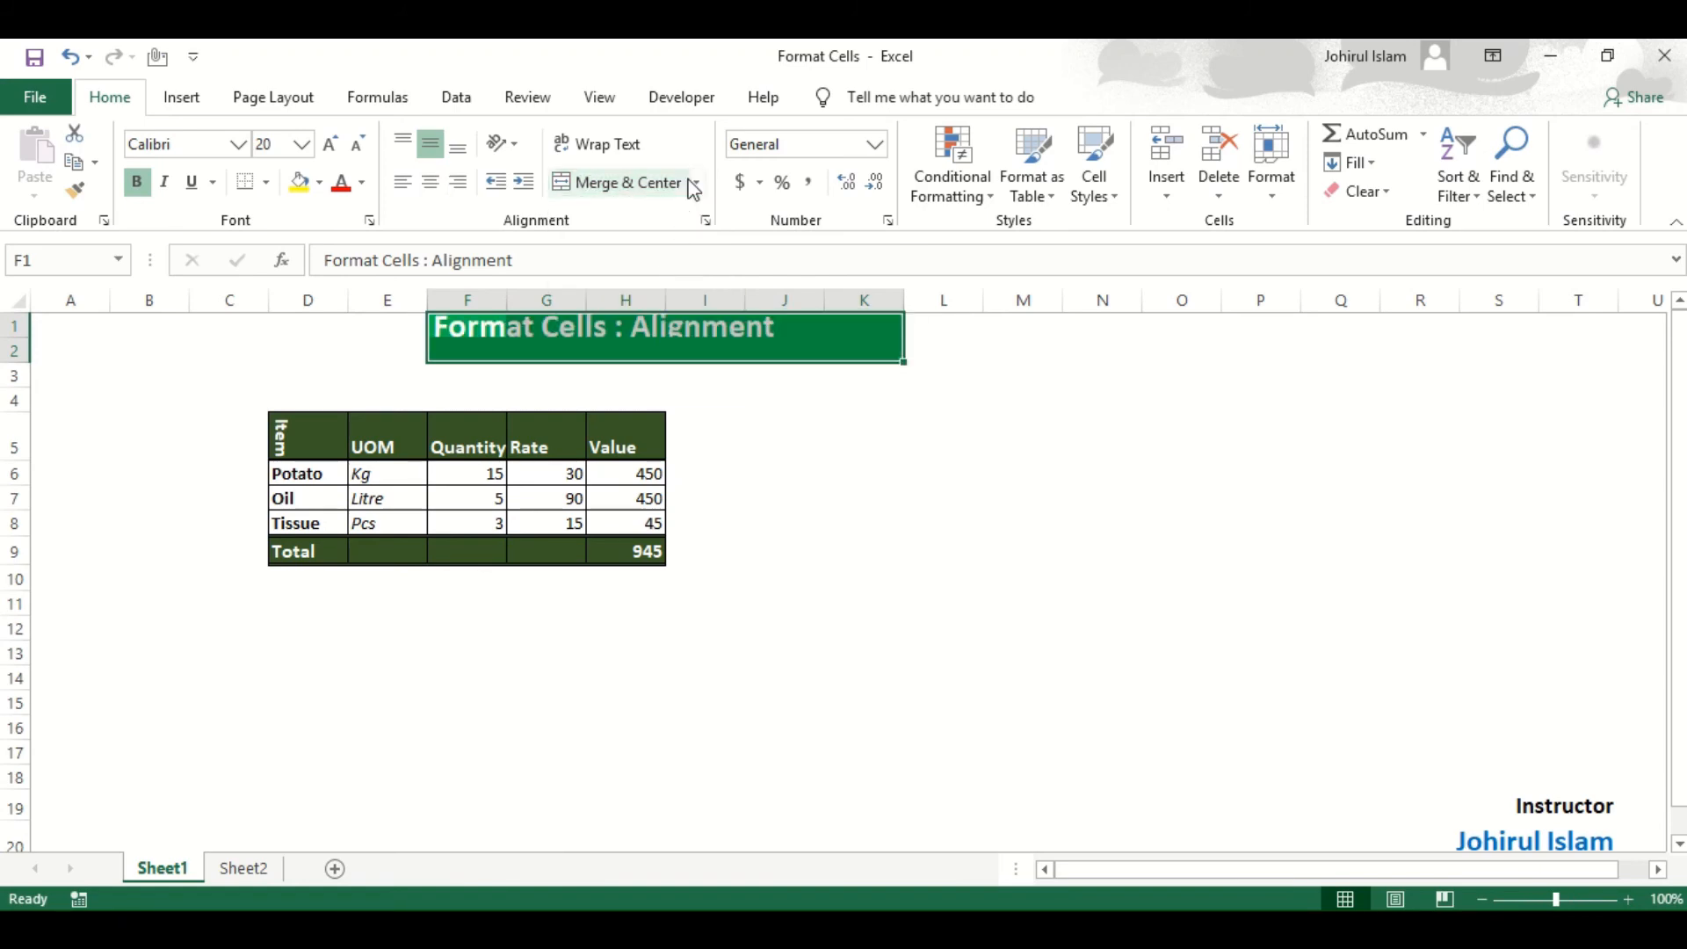
left_click(699, 182)
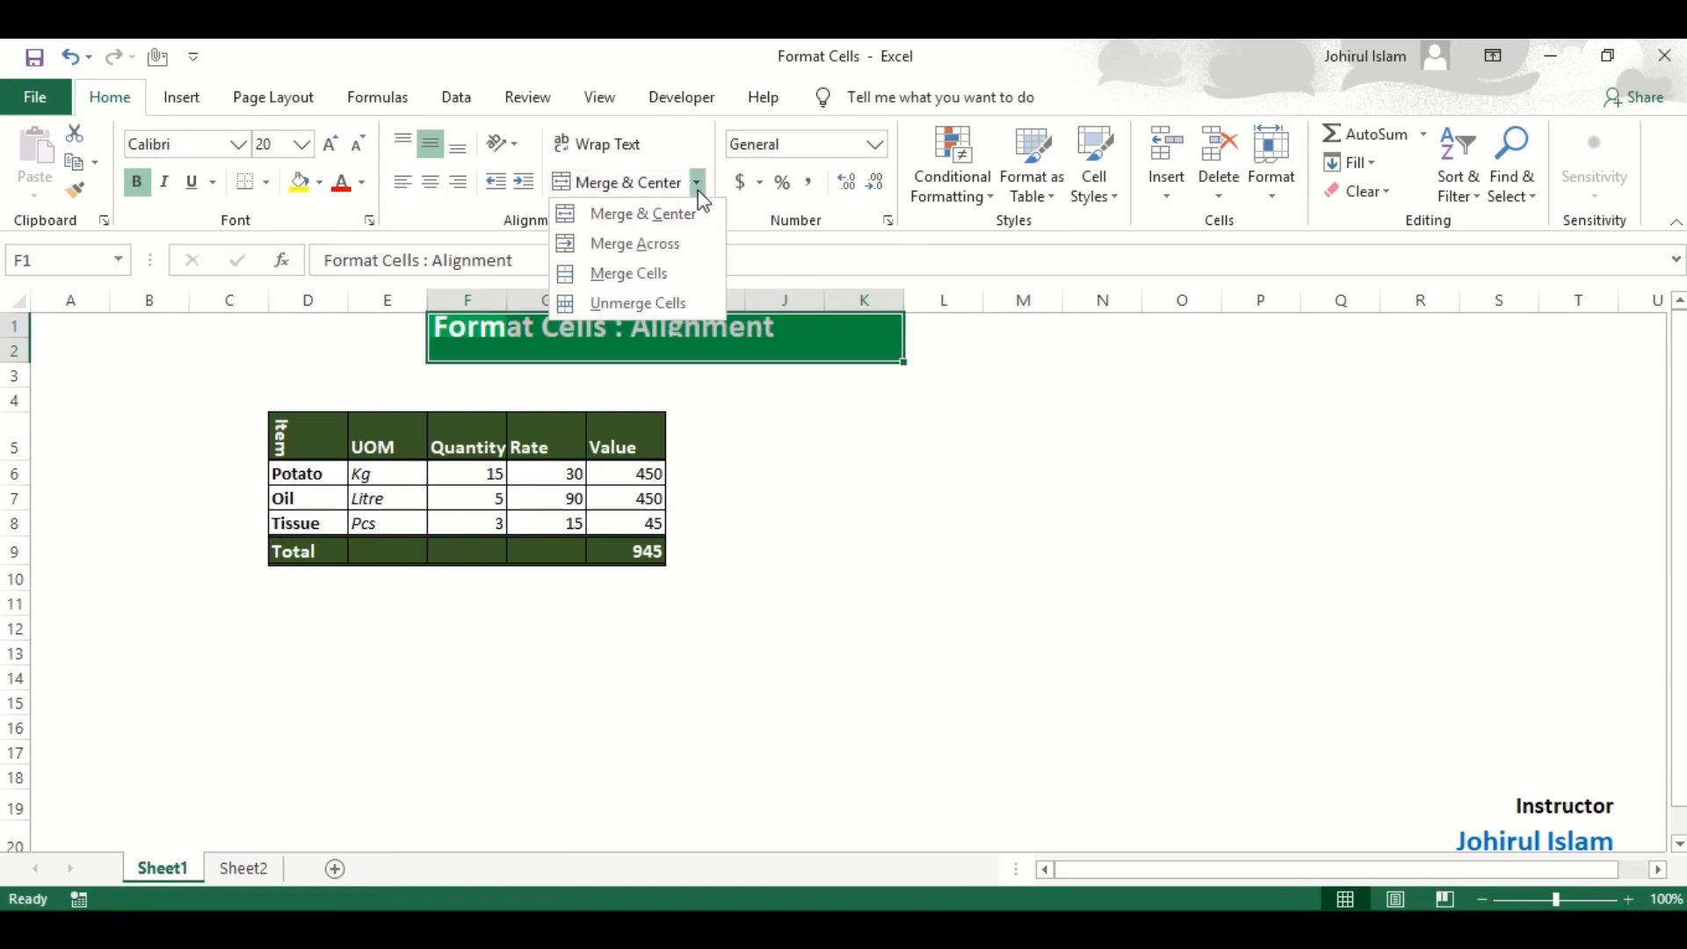
left_click(638, 314)
left_click(702, 353)
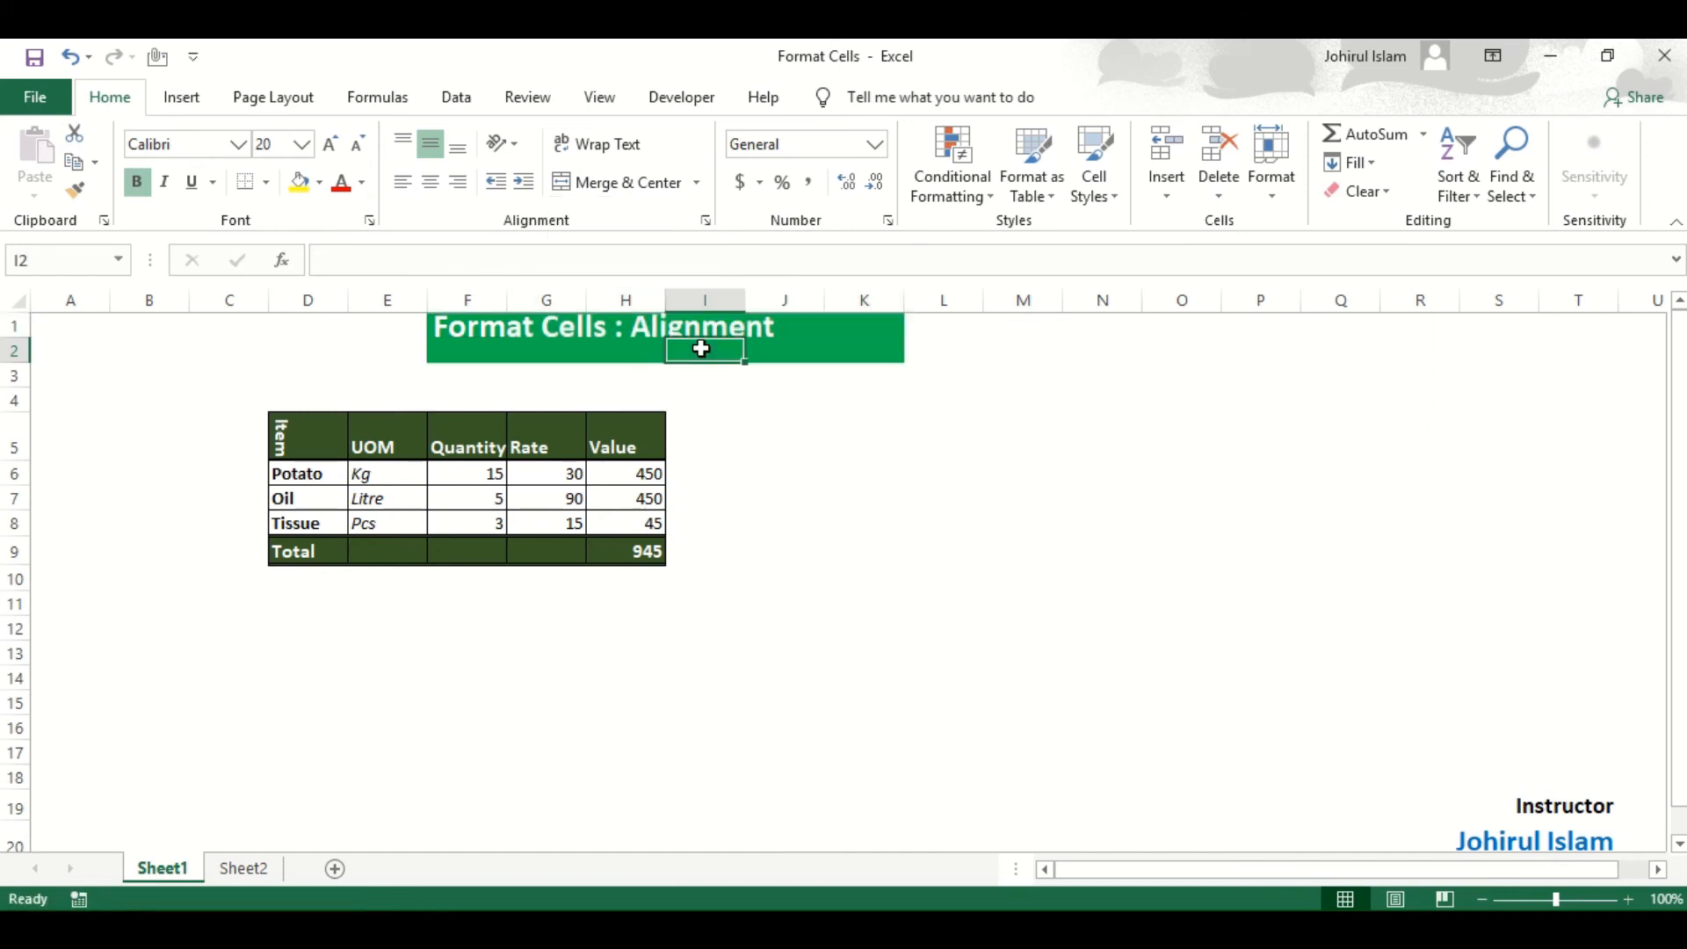
left_click(791, 335)
left_click(844, 349)
left_click(770, 353)
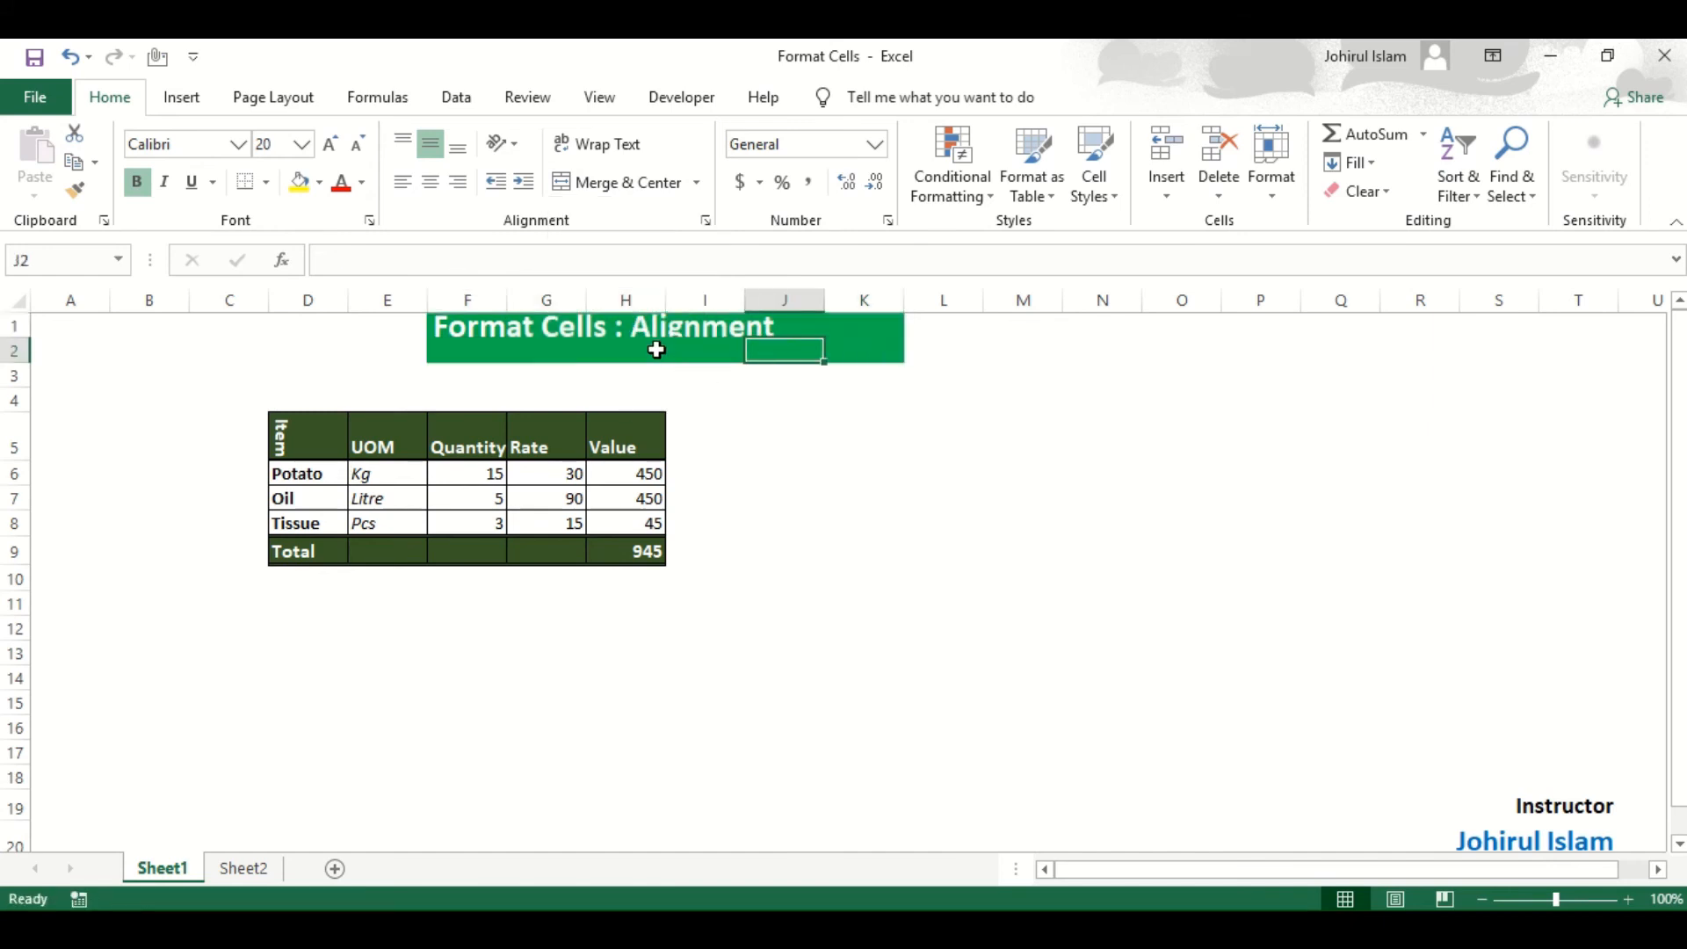
left_click(652, 349)
left_click(471, 325)
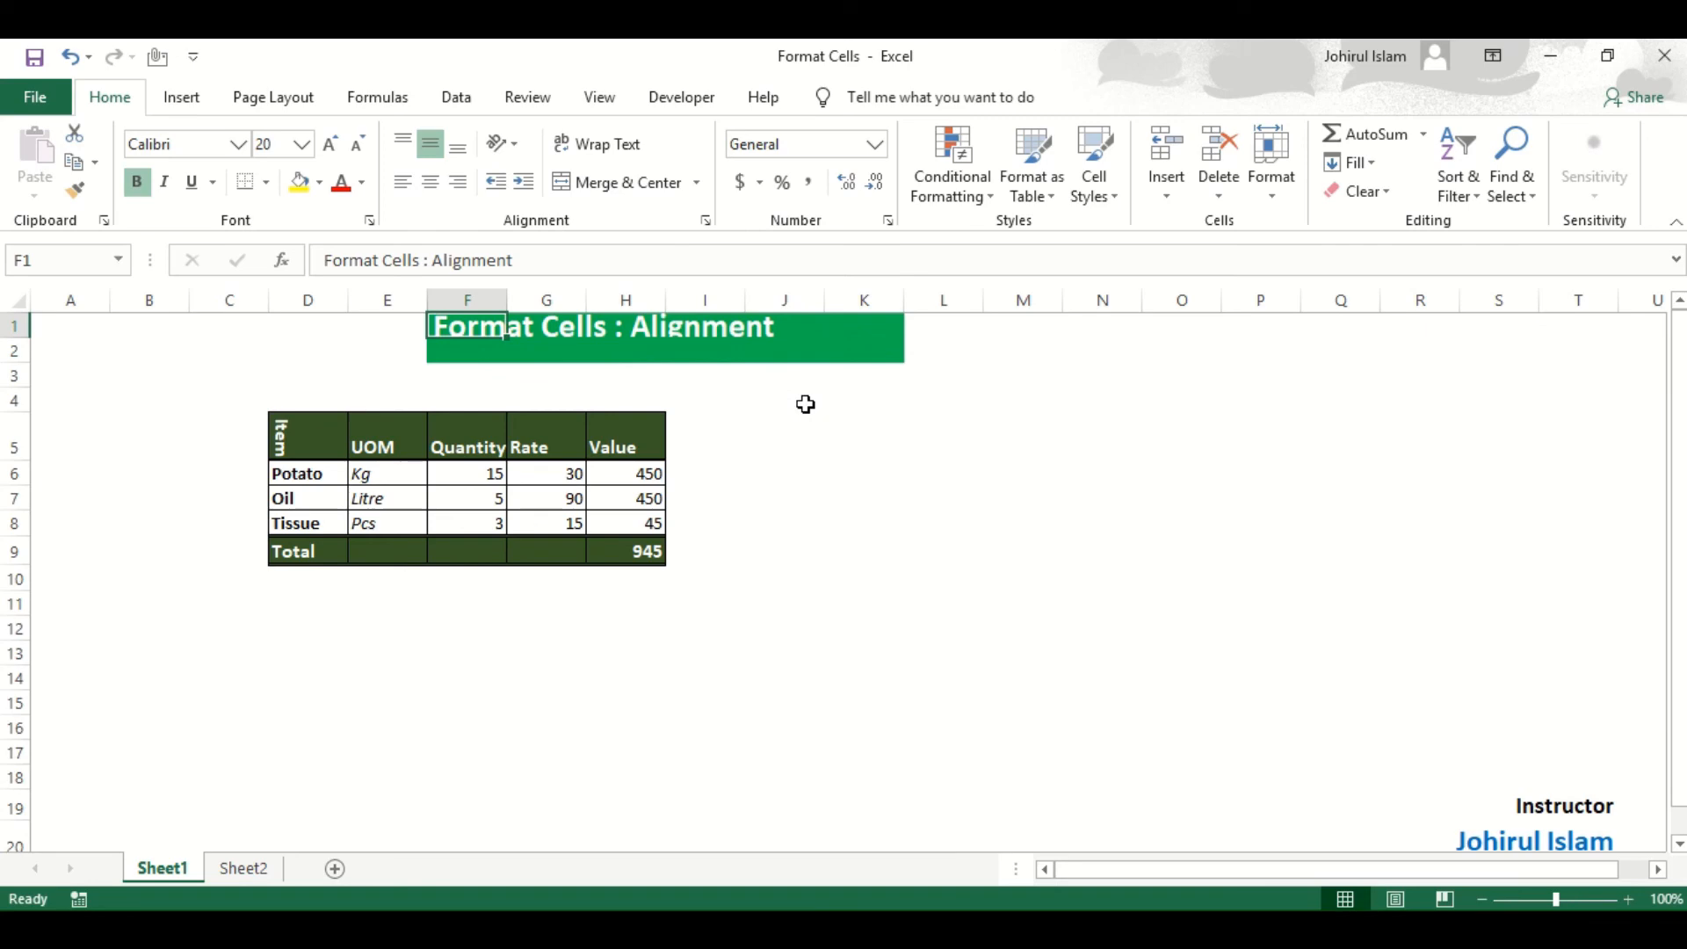
key("ctrl+1")
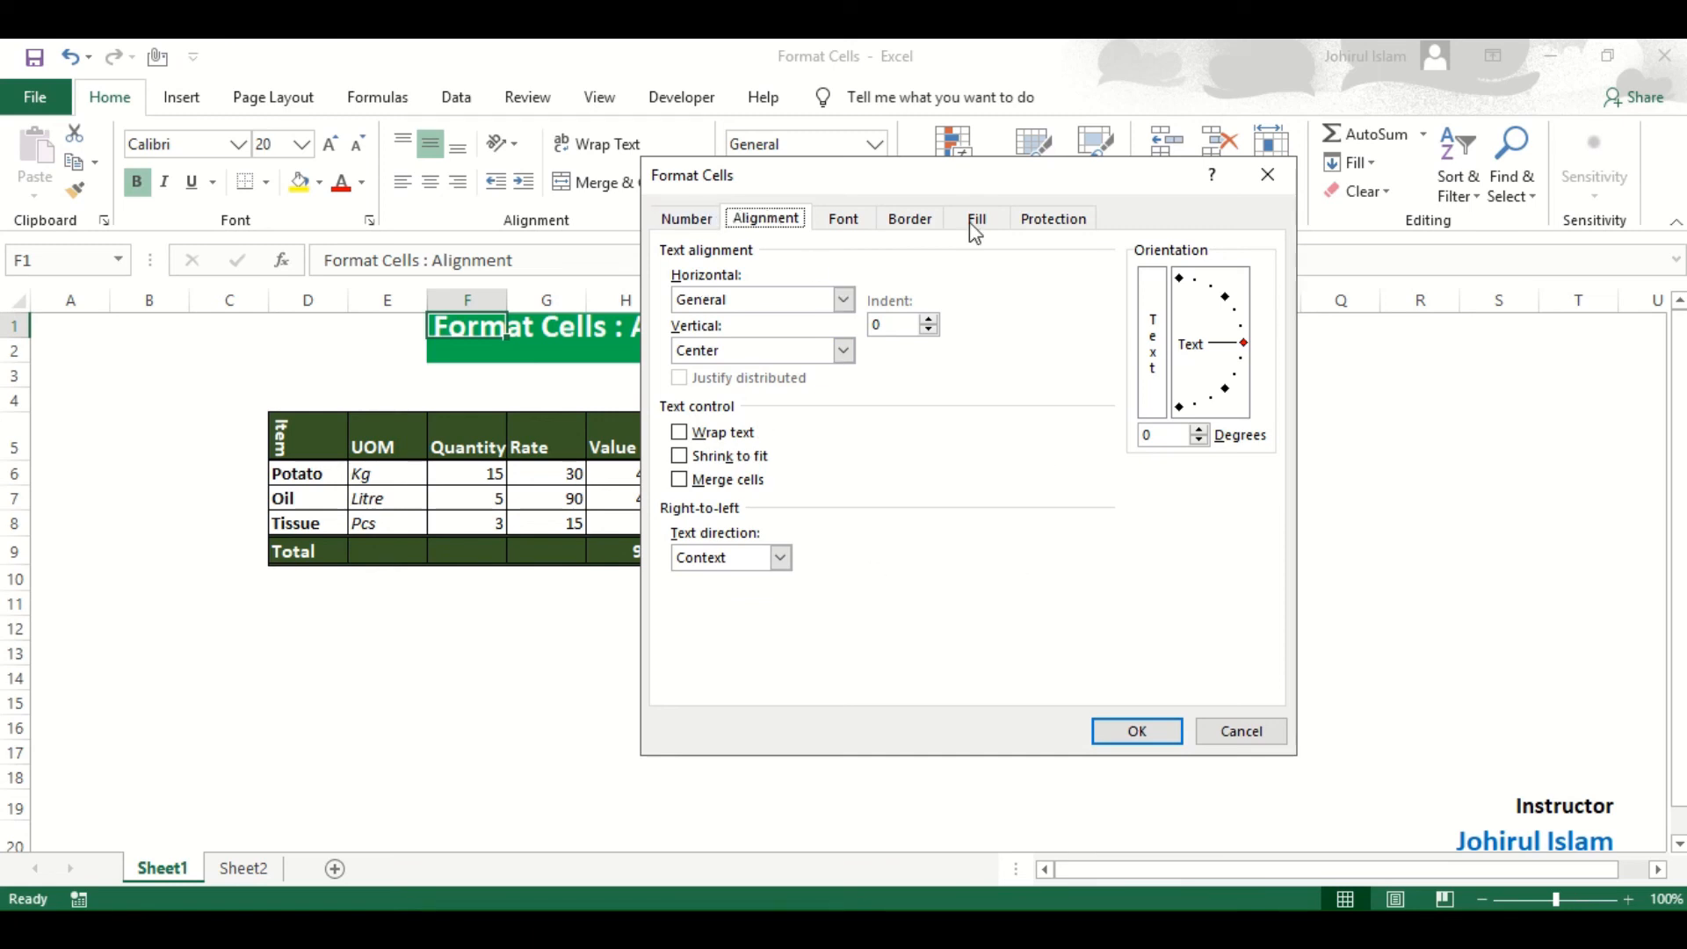
left_click_drag(946, 175, 866, 172)
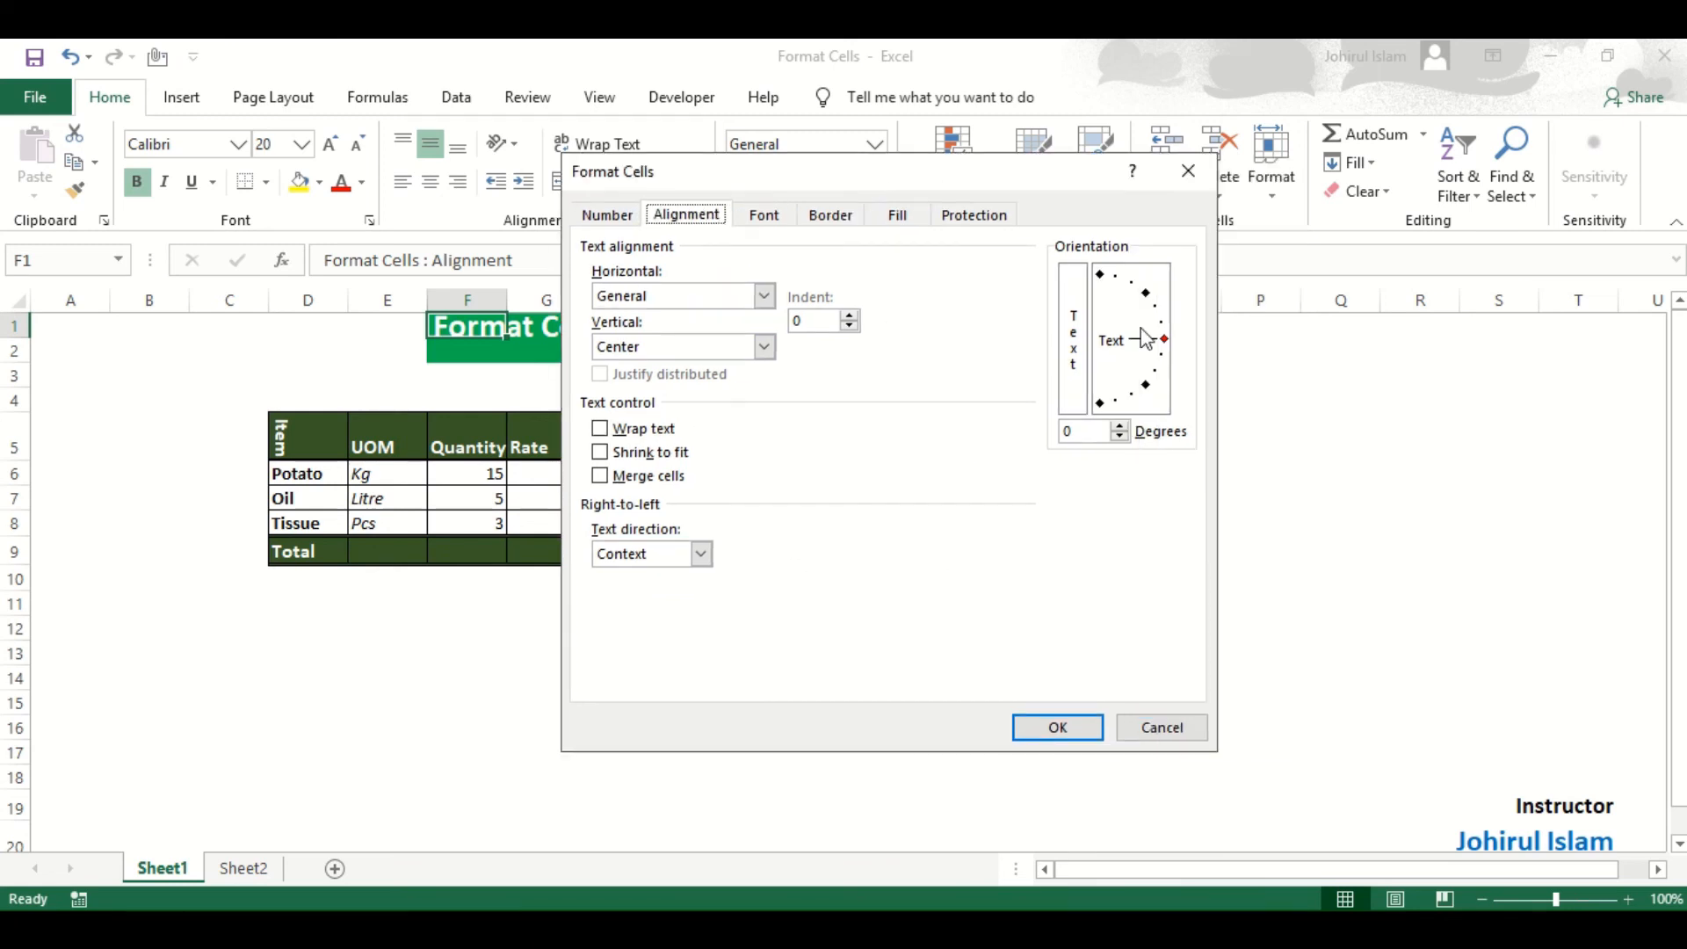
left_click_drag(1170, 346, 1156, 344)
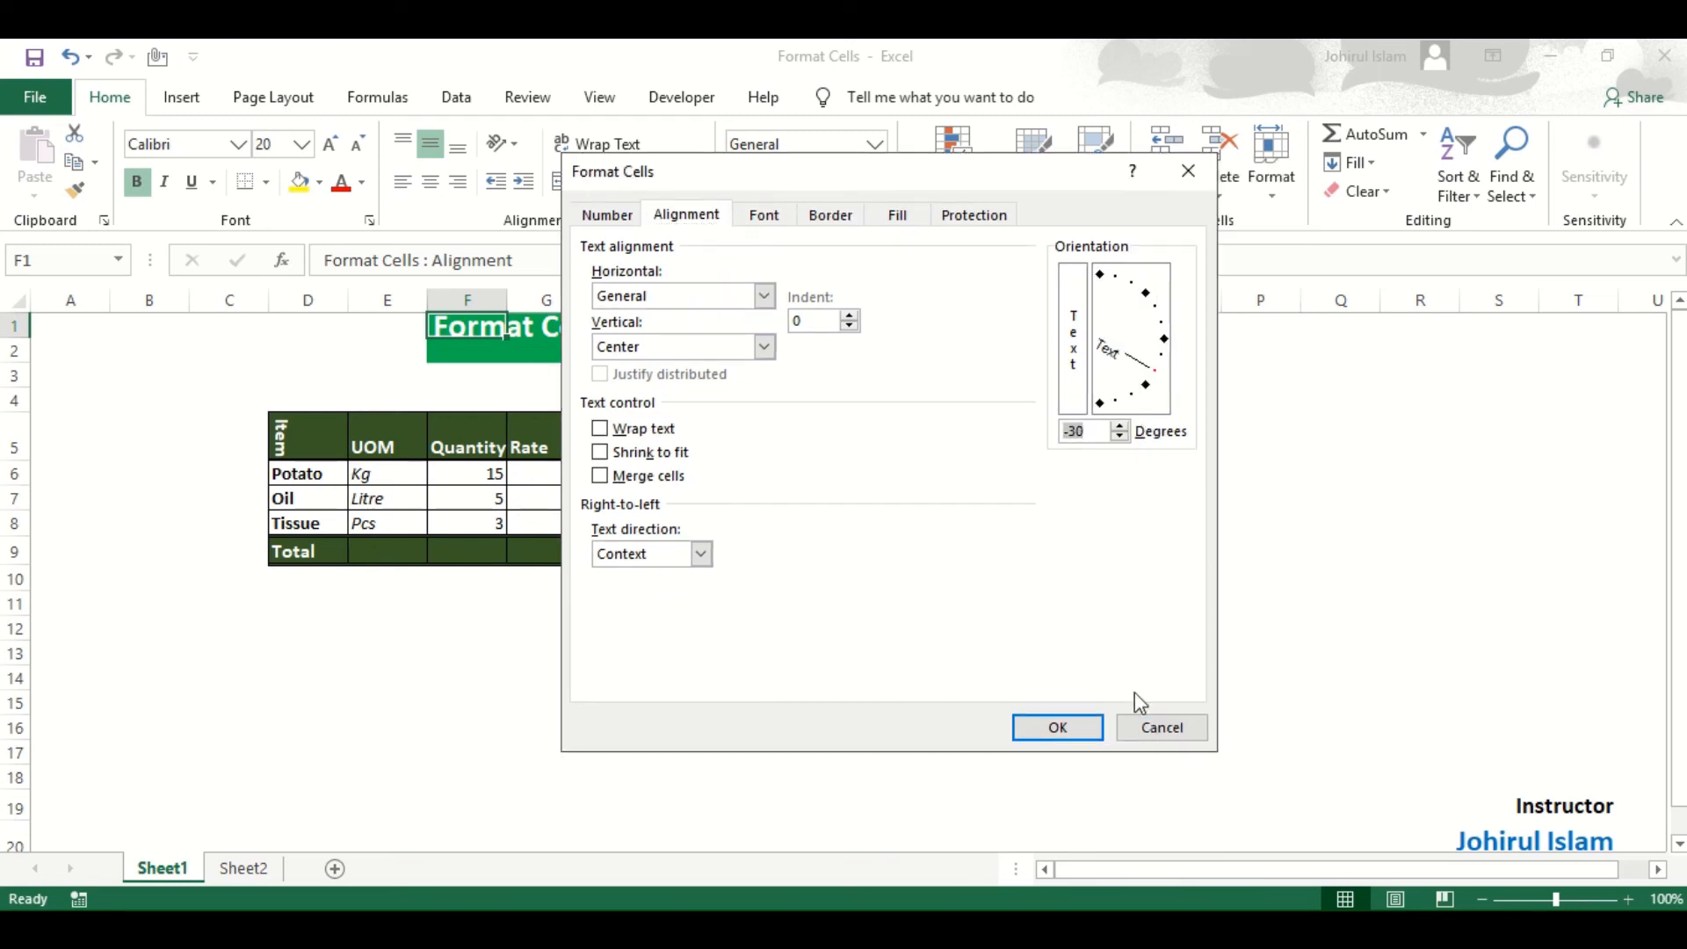
left_click(1162, 727)
Step: Try a 40-degree text orientation on the UOM header in E5 and undo it
left_click(380, 445)
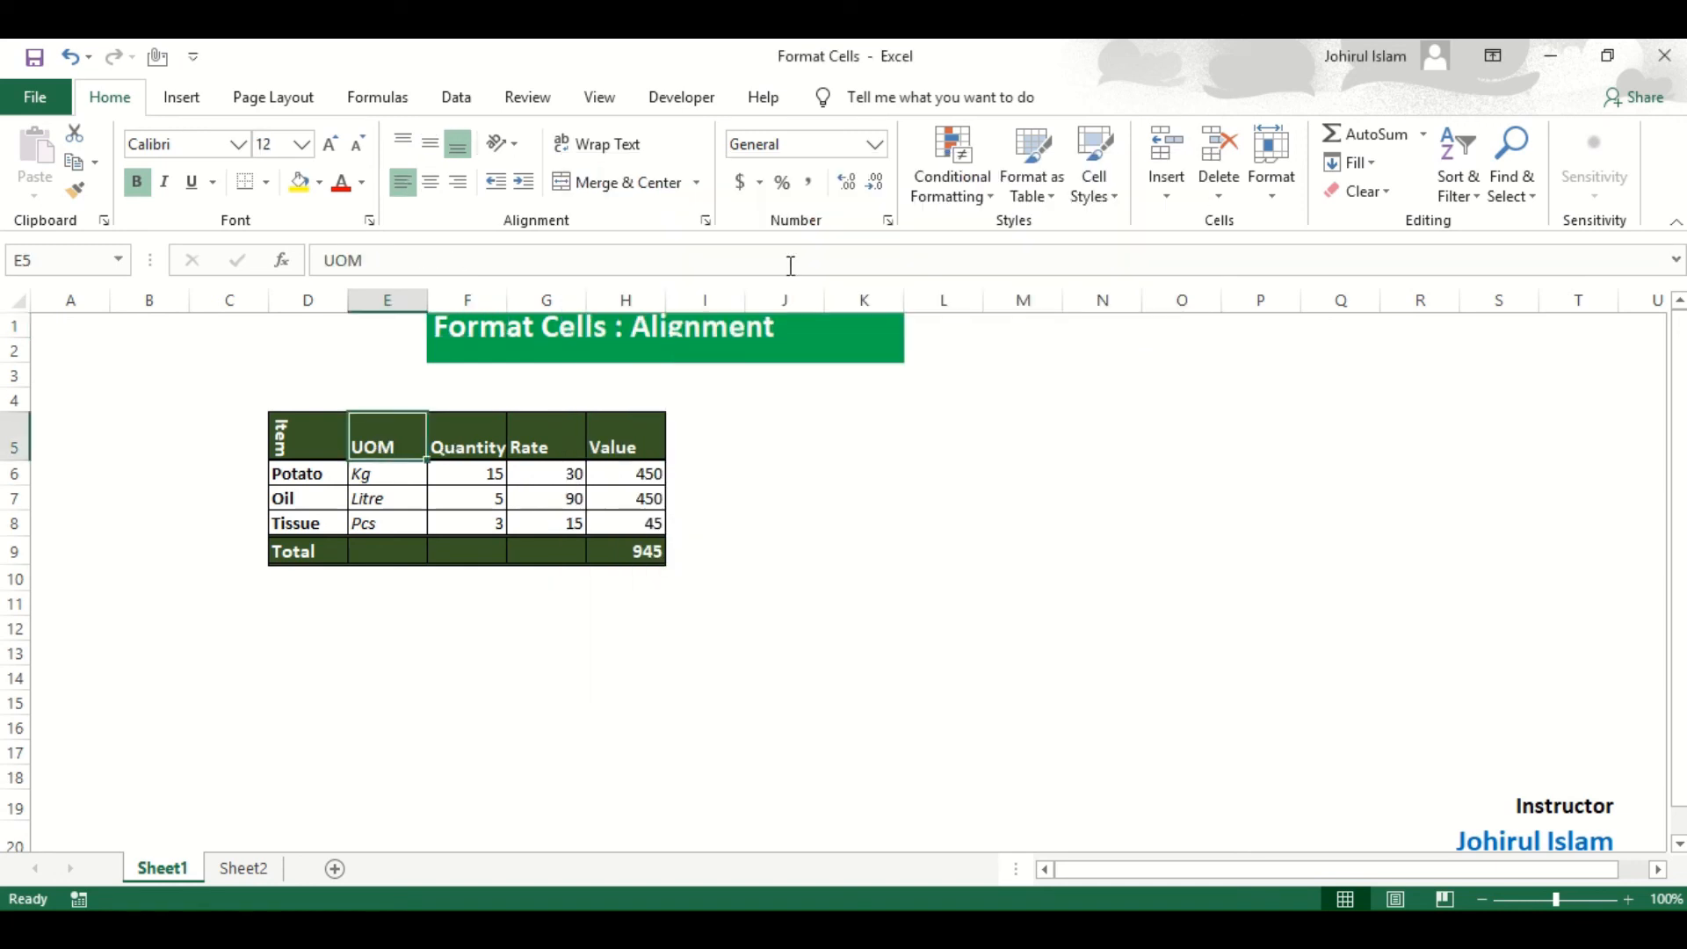
key("ctrl+1")
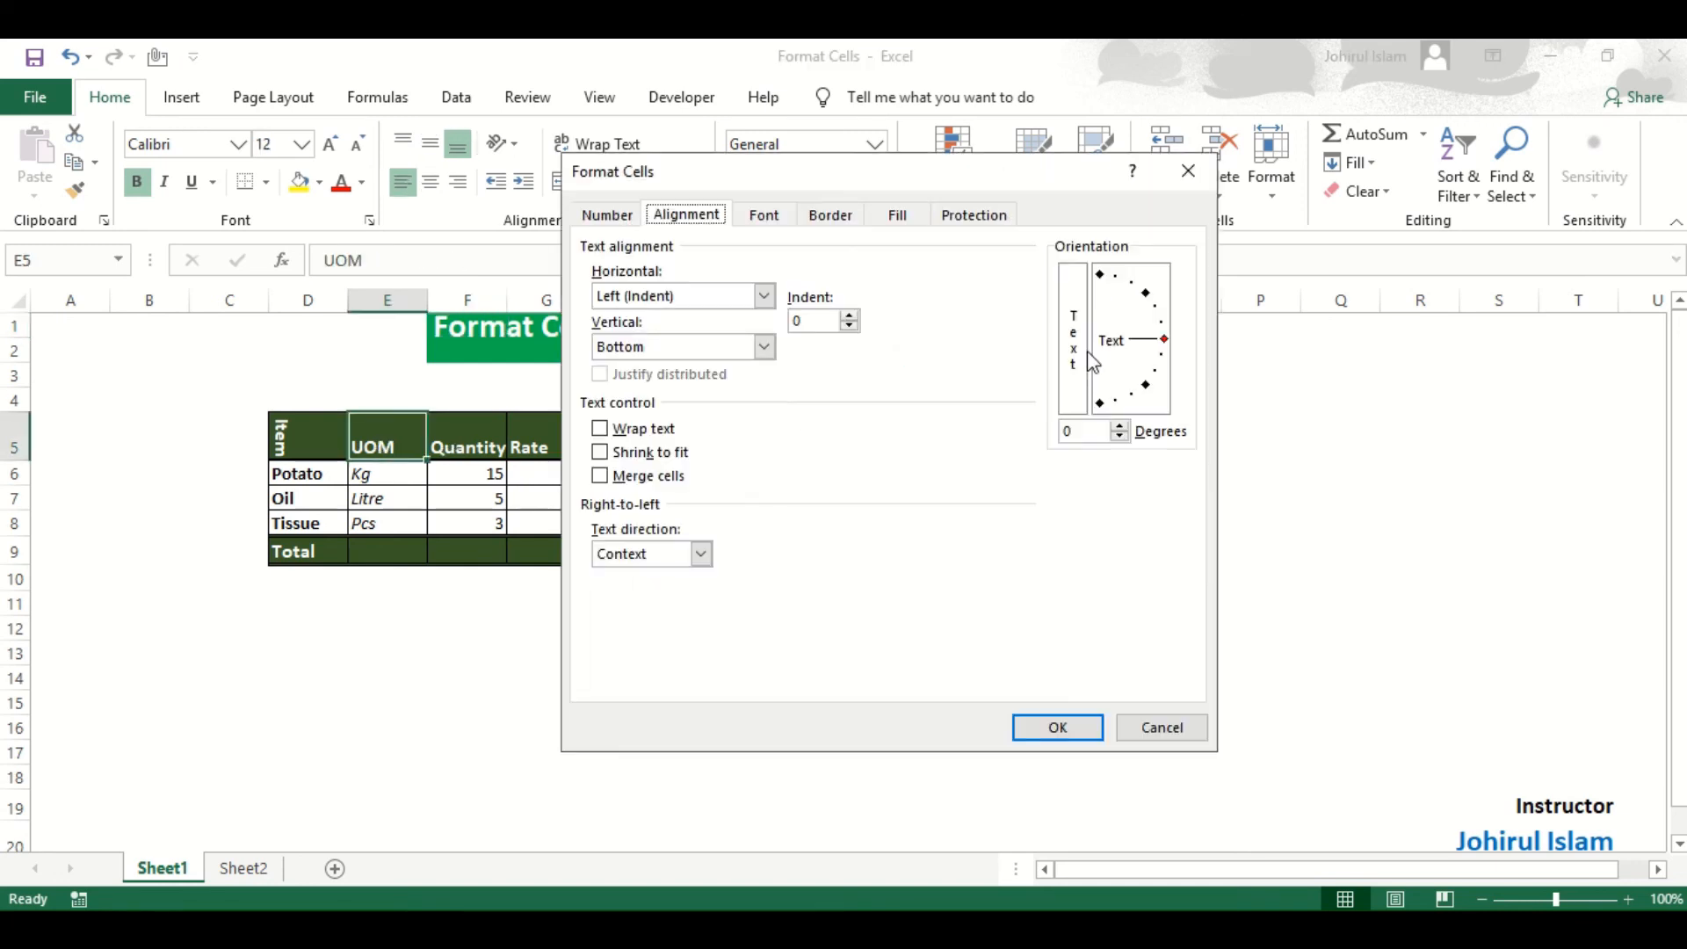
left_click_drag(1163, 339, 1158, 310)
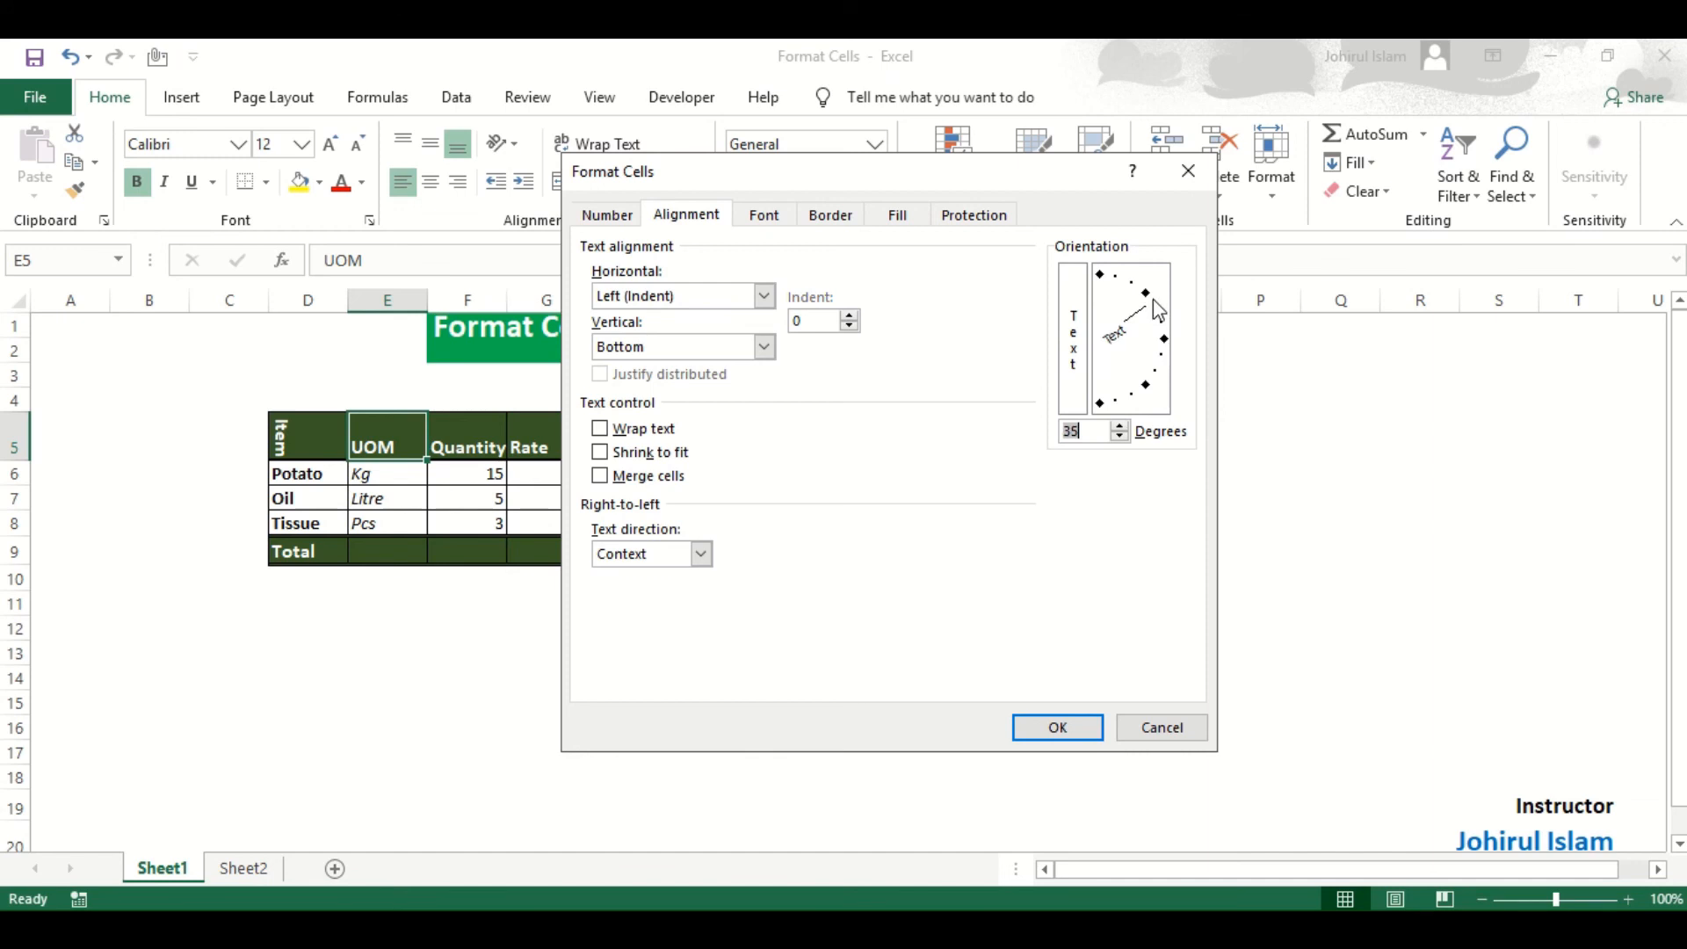
left_click(1153, 298)
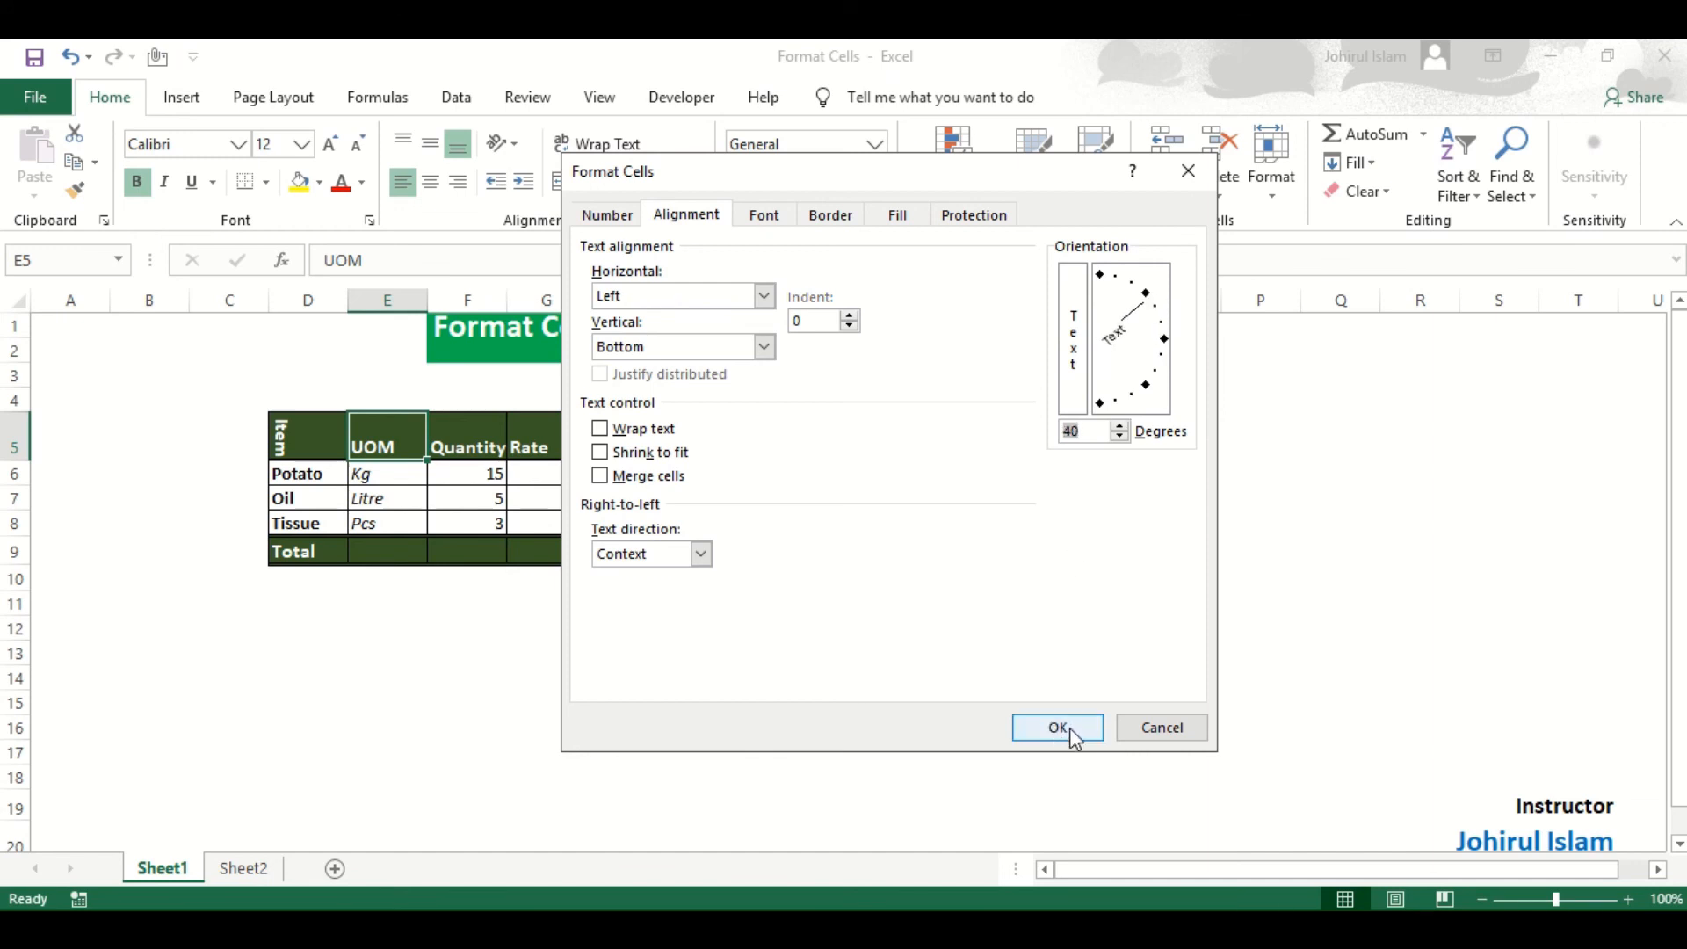
left_click(1057, 728)
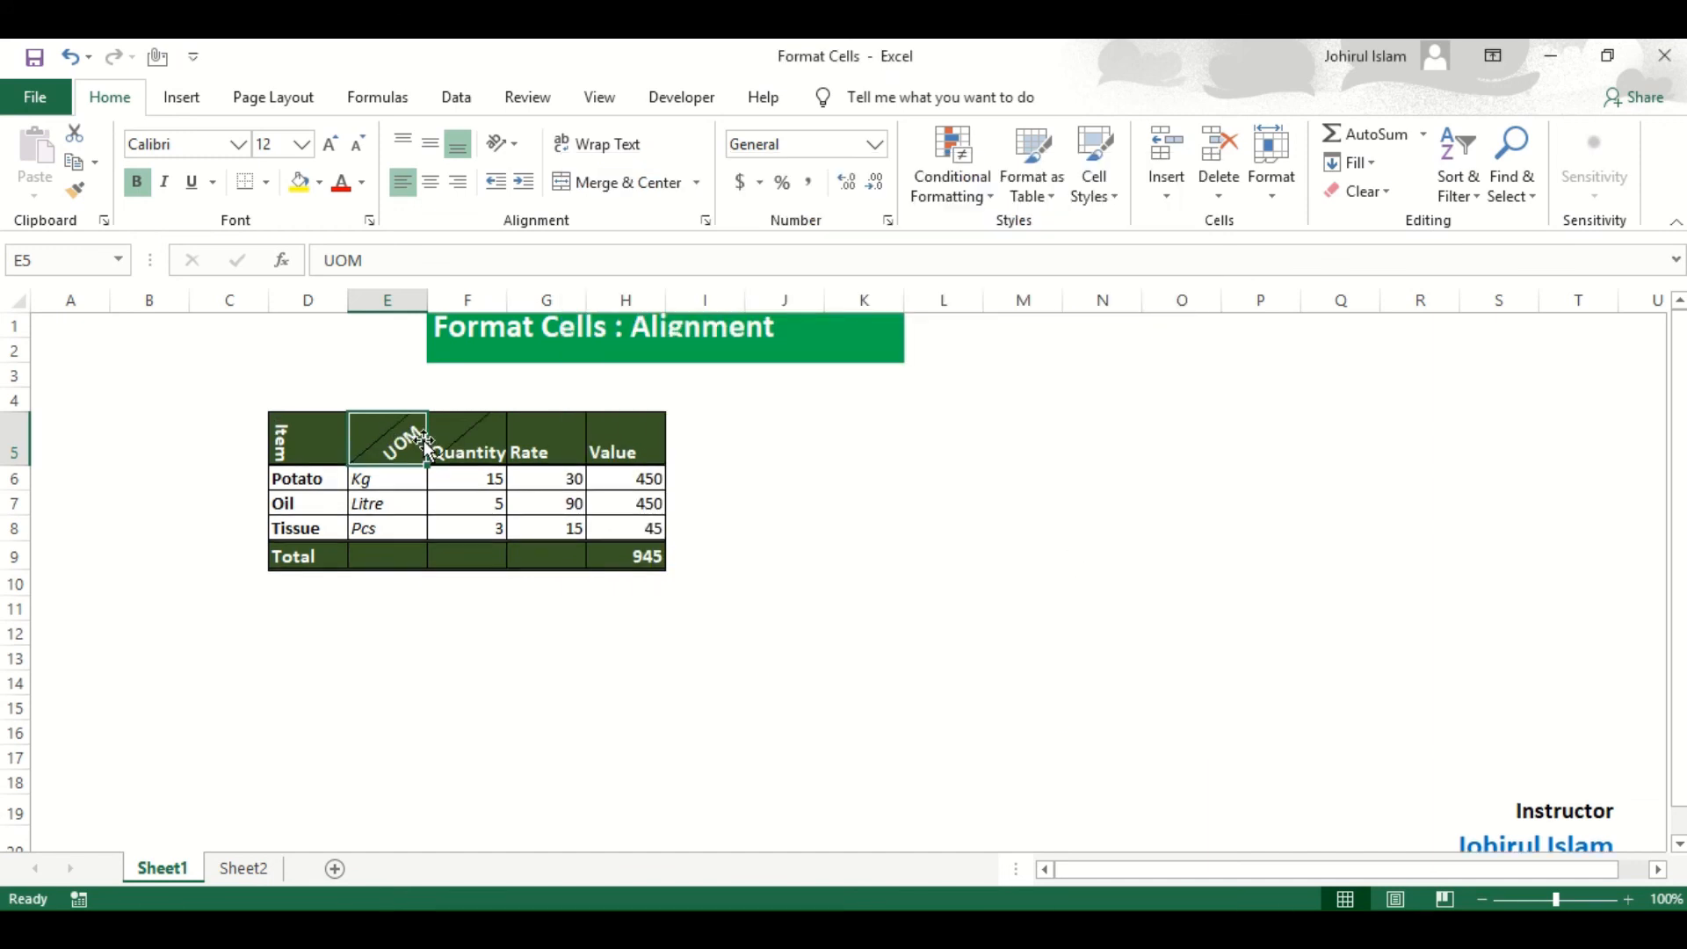
key("ctrl+z")
Step: Examine the horizontal, vertical and text direction choices in the UOM header's Format Cells alignment settings, leaving them unchanged
key("ctrl+1")
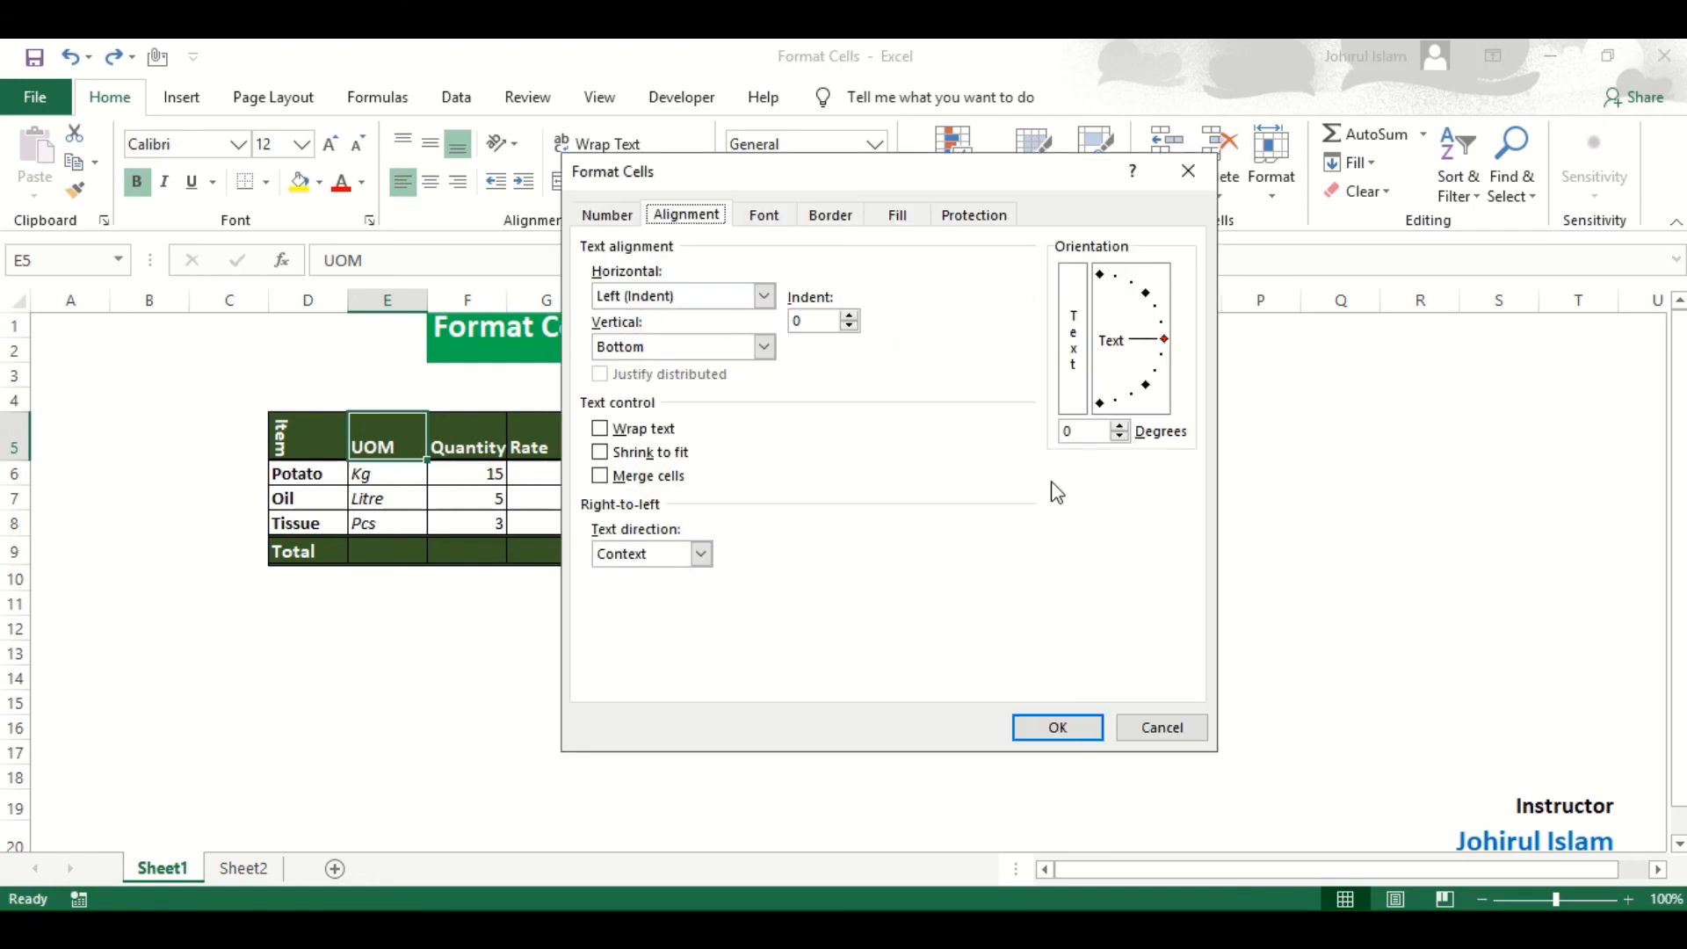
left_click(764, 295)
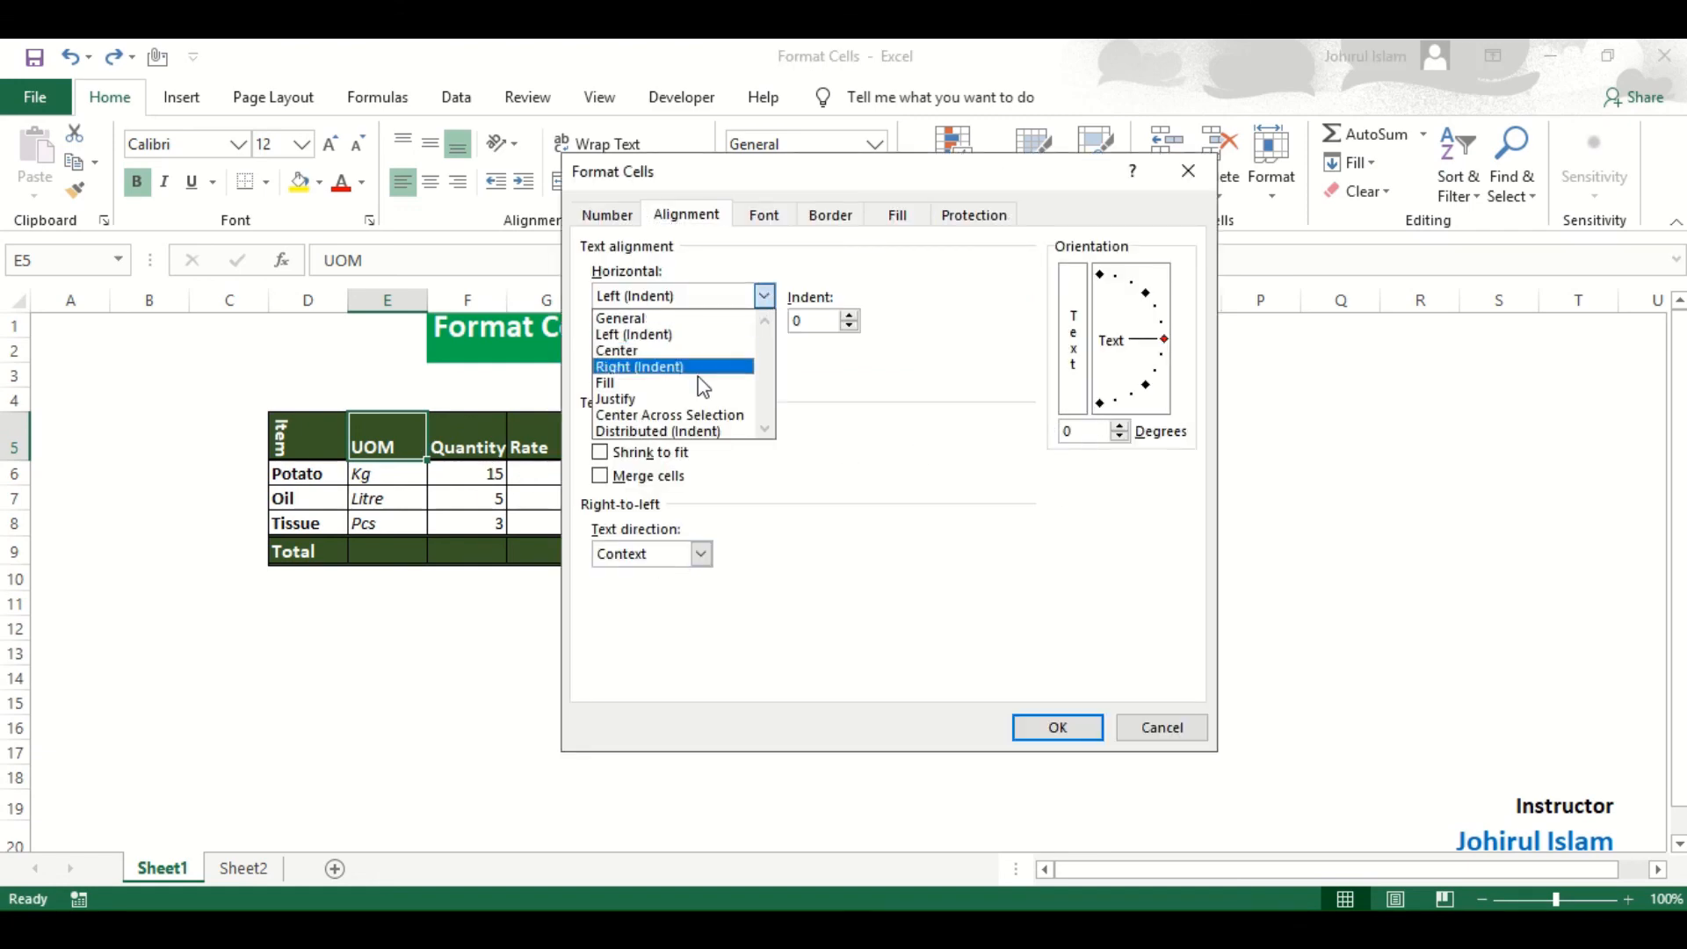
left_click(804, 379)
left_click(768, 345)
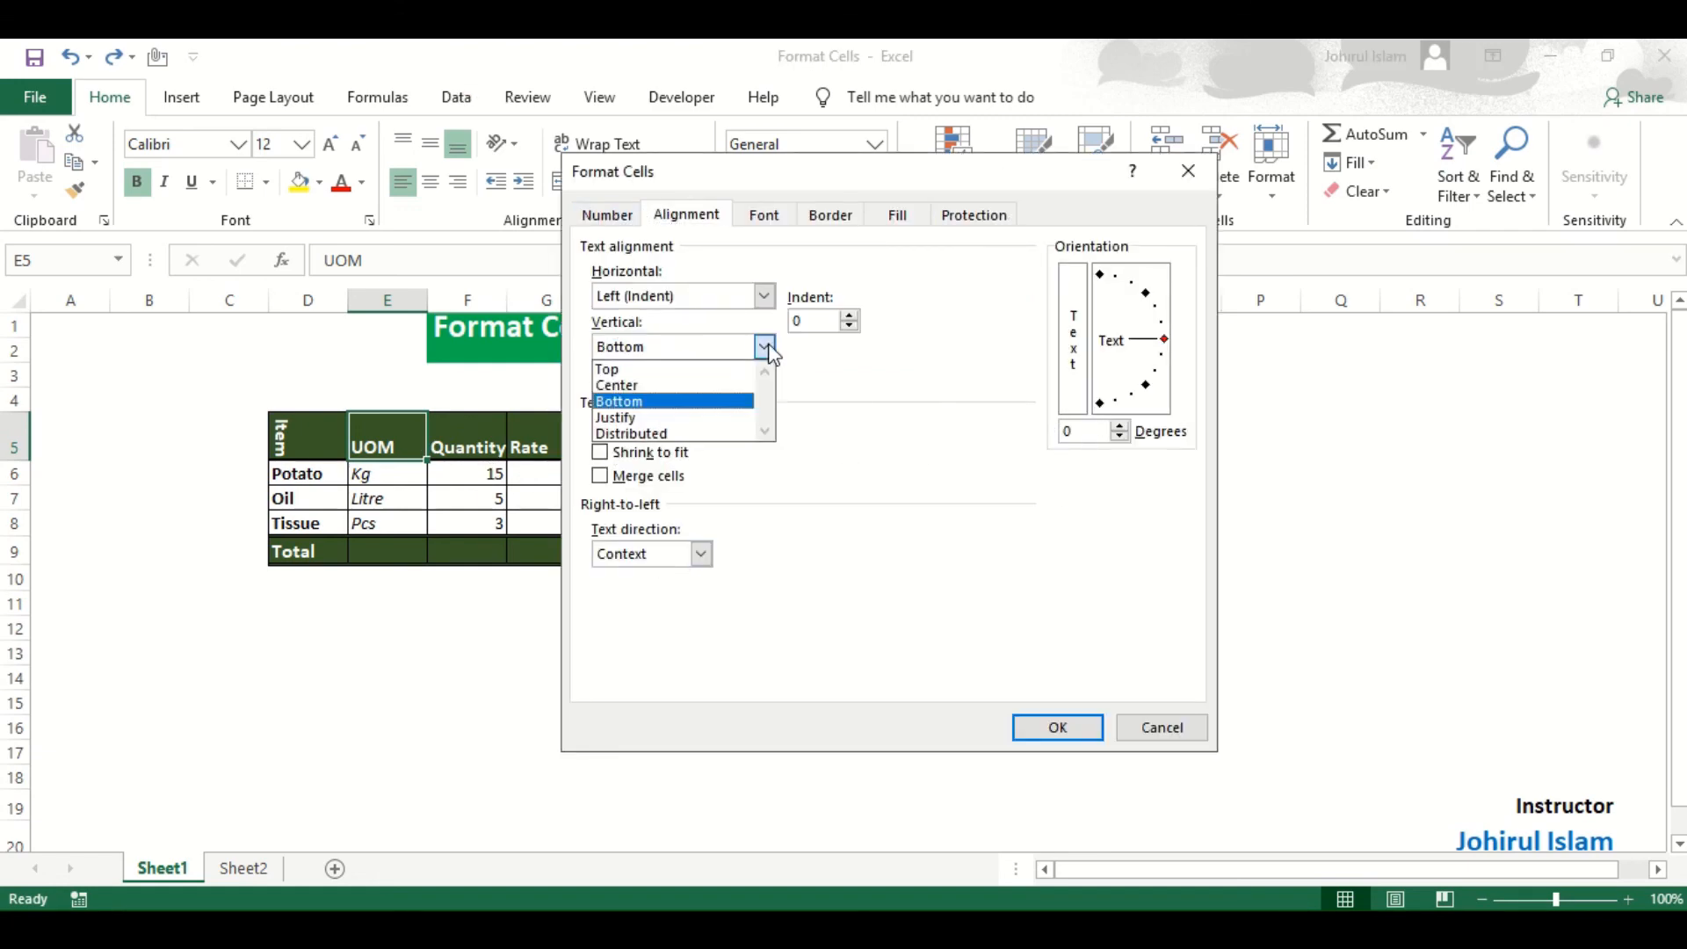
left_click(808, 374)
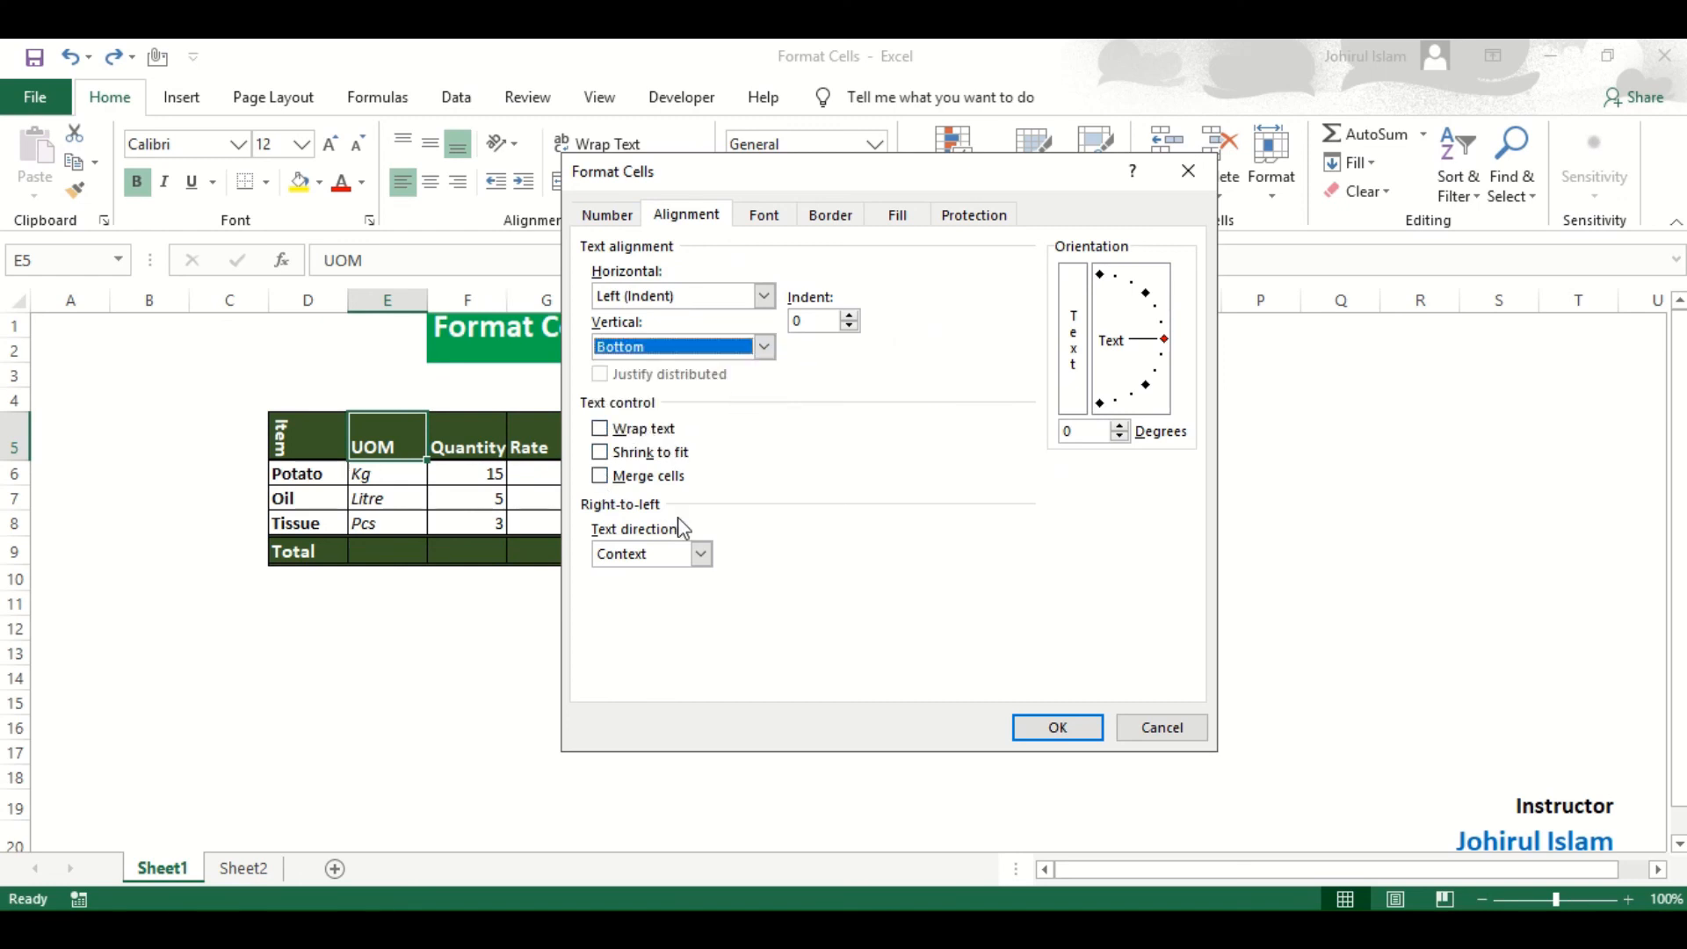
left_click(700, 555)
left_click(903, 434)
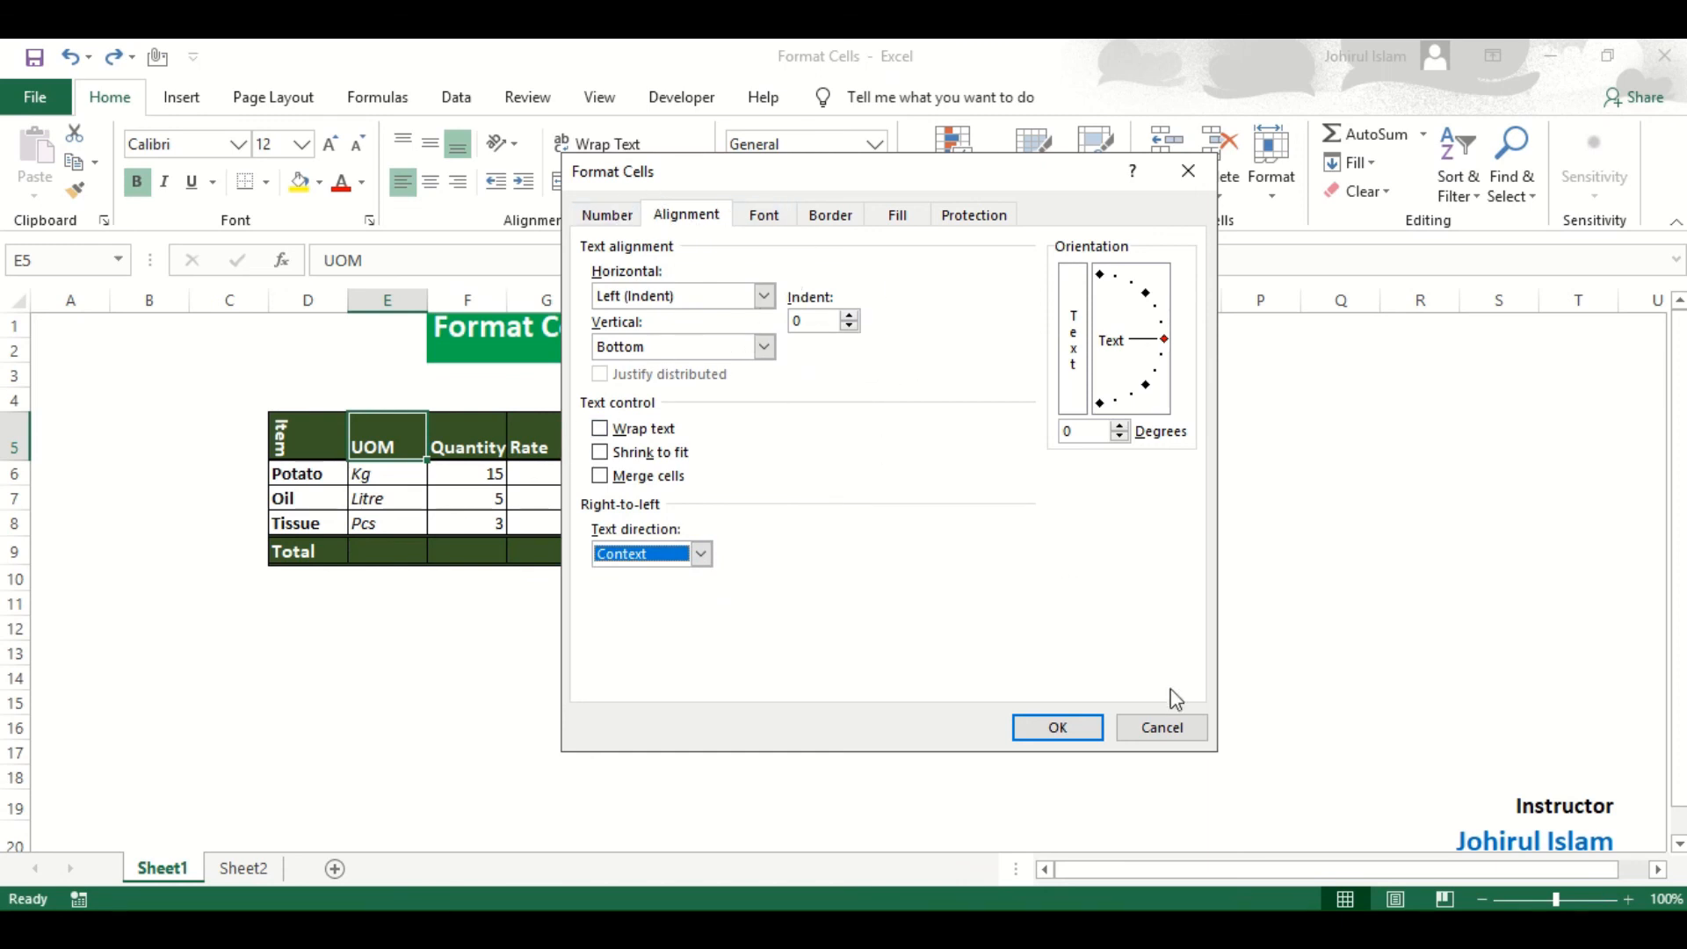
left_click(1184, 733)
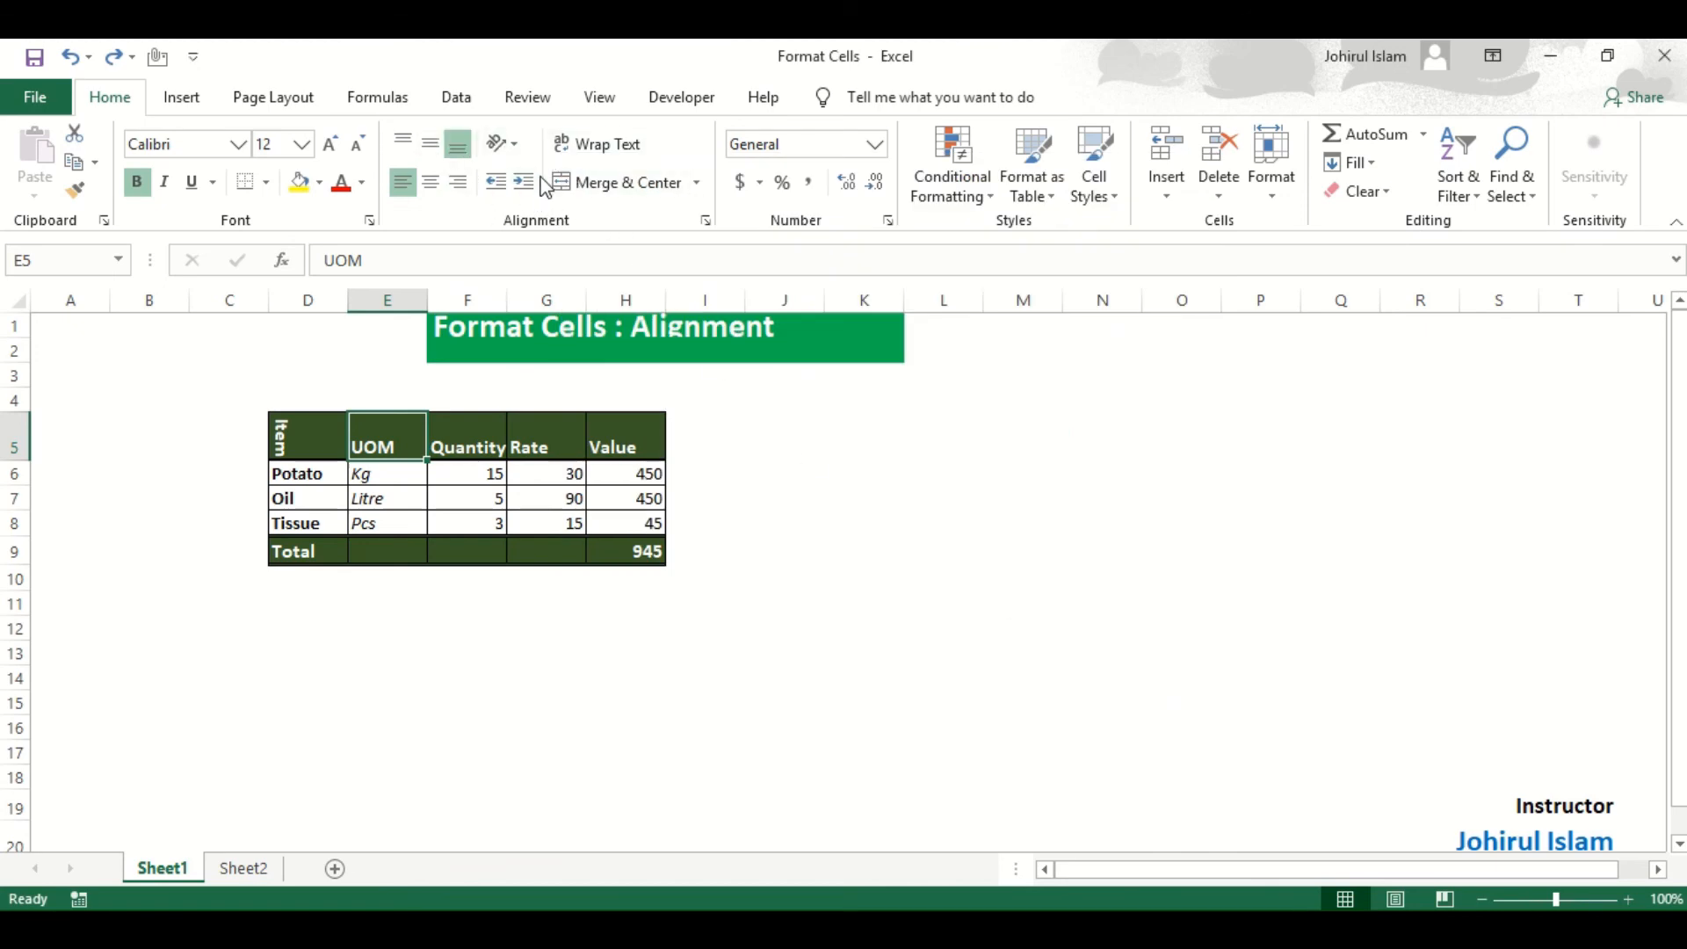
Step: View the Format Cells alignment settings for the UOM header twice more, dismissing them without changes each time
left_click(706, 221)
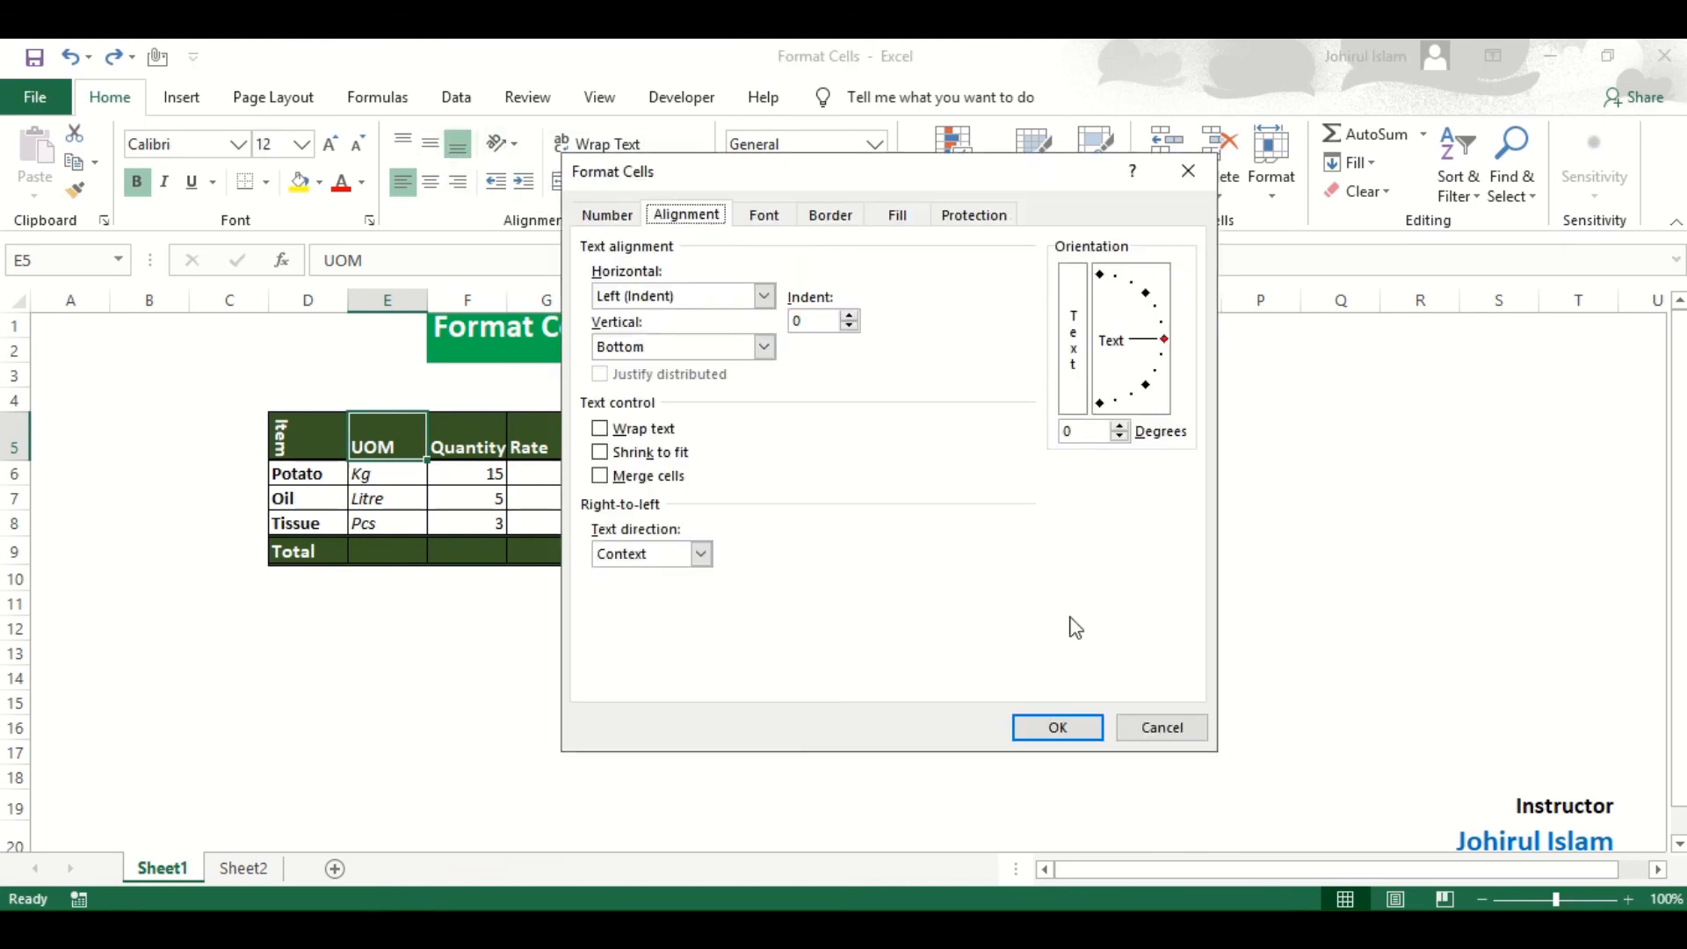
left_click(1158, 730)
key("ctrl+1")
left_click(1175, 729)
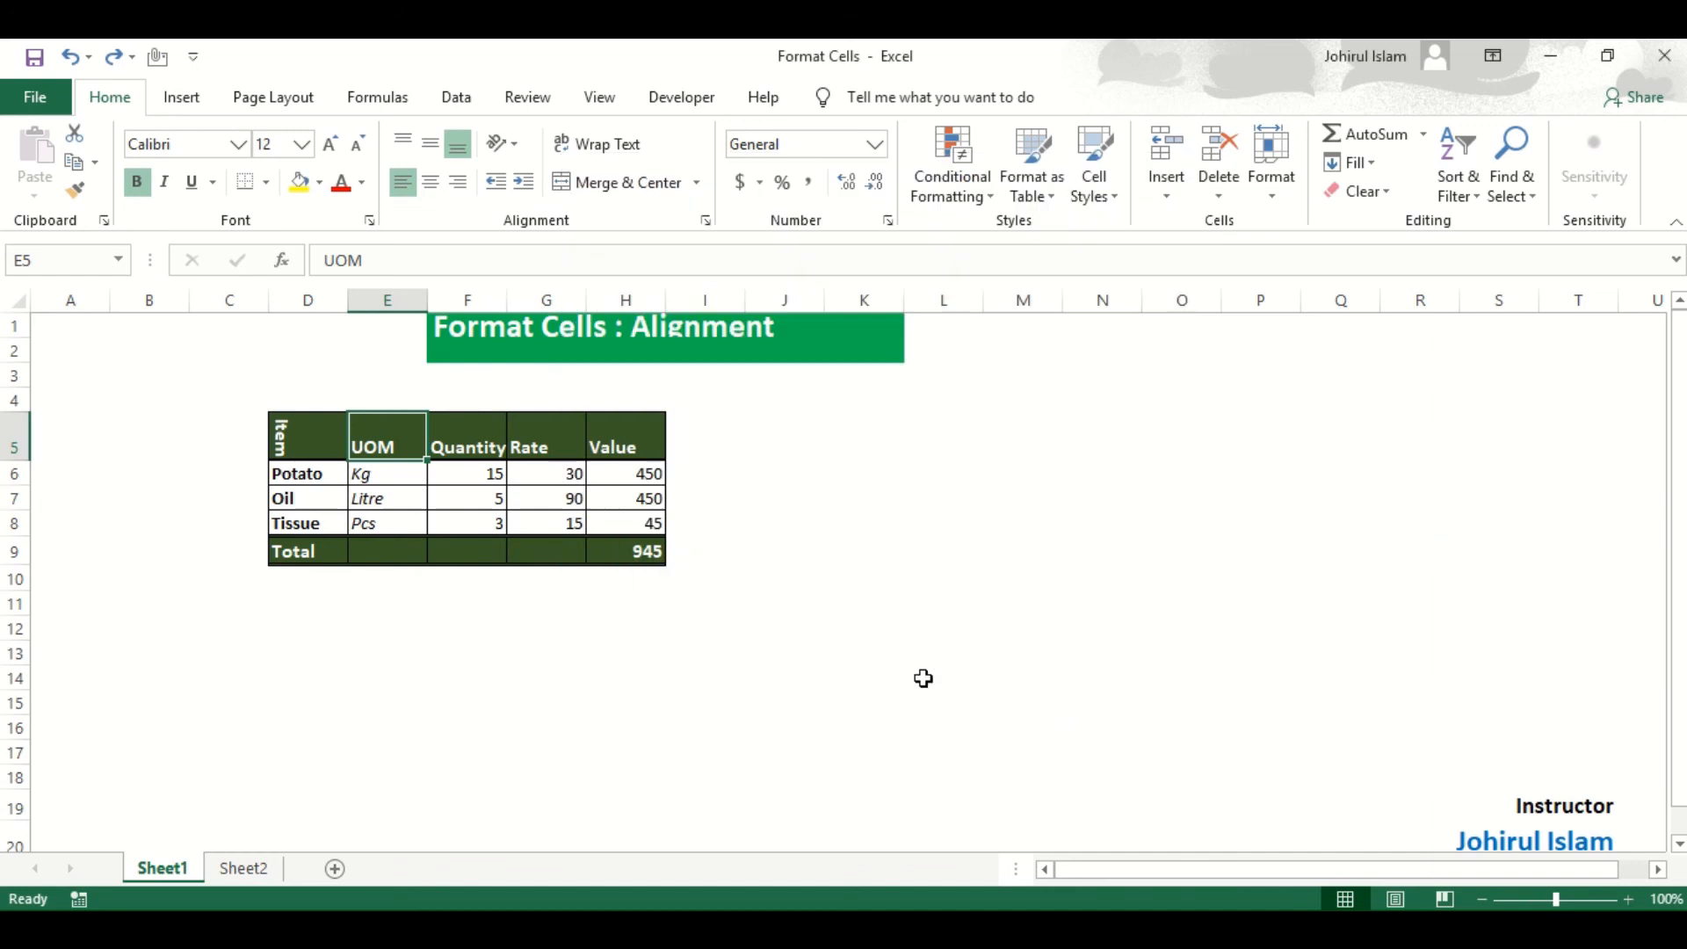
left_click_drag(448, 332, 841, 350)
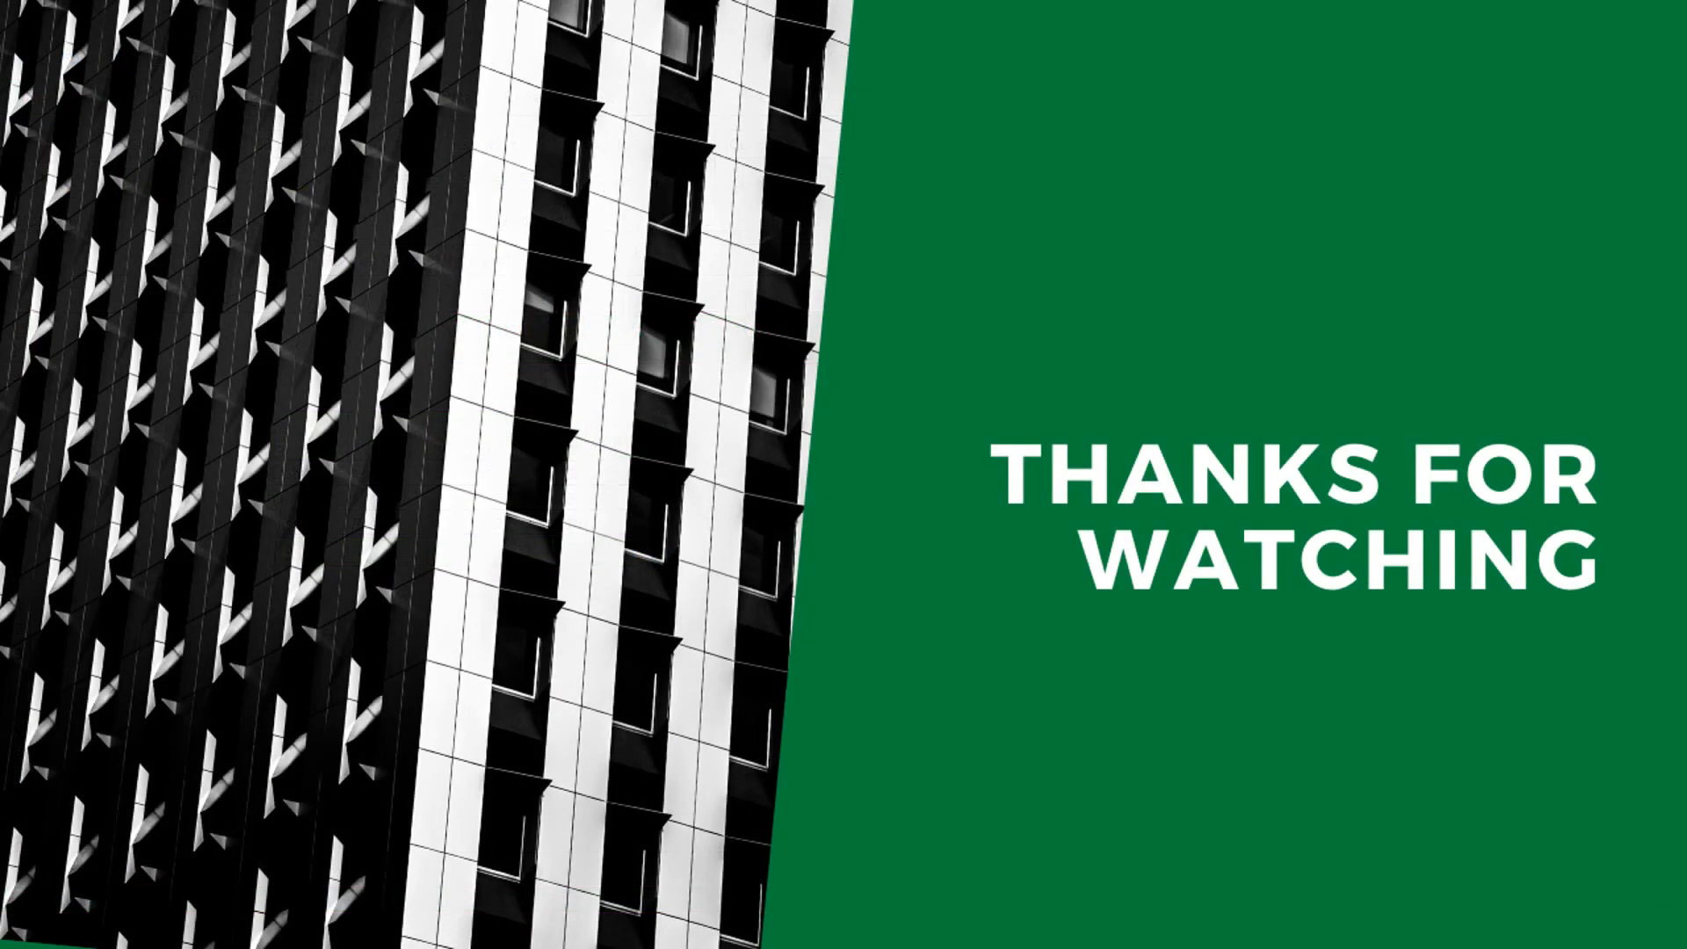